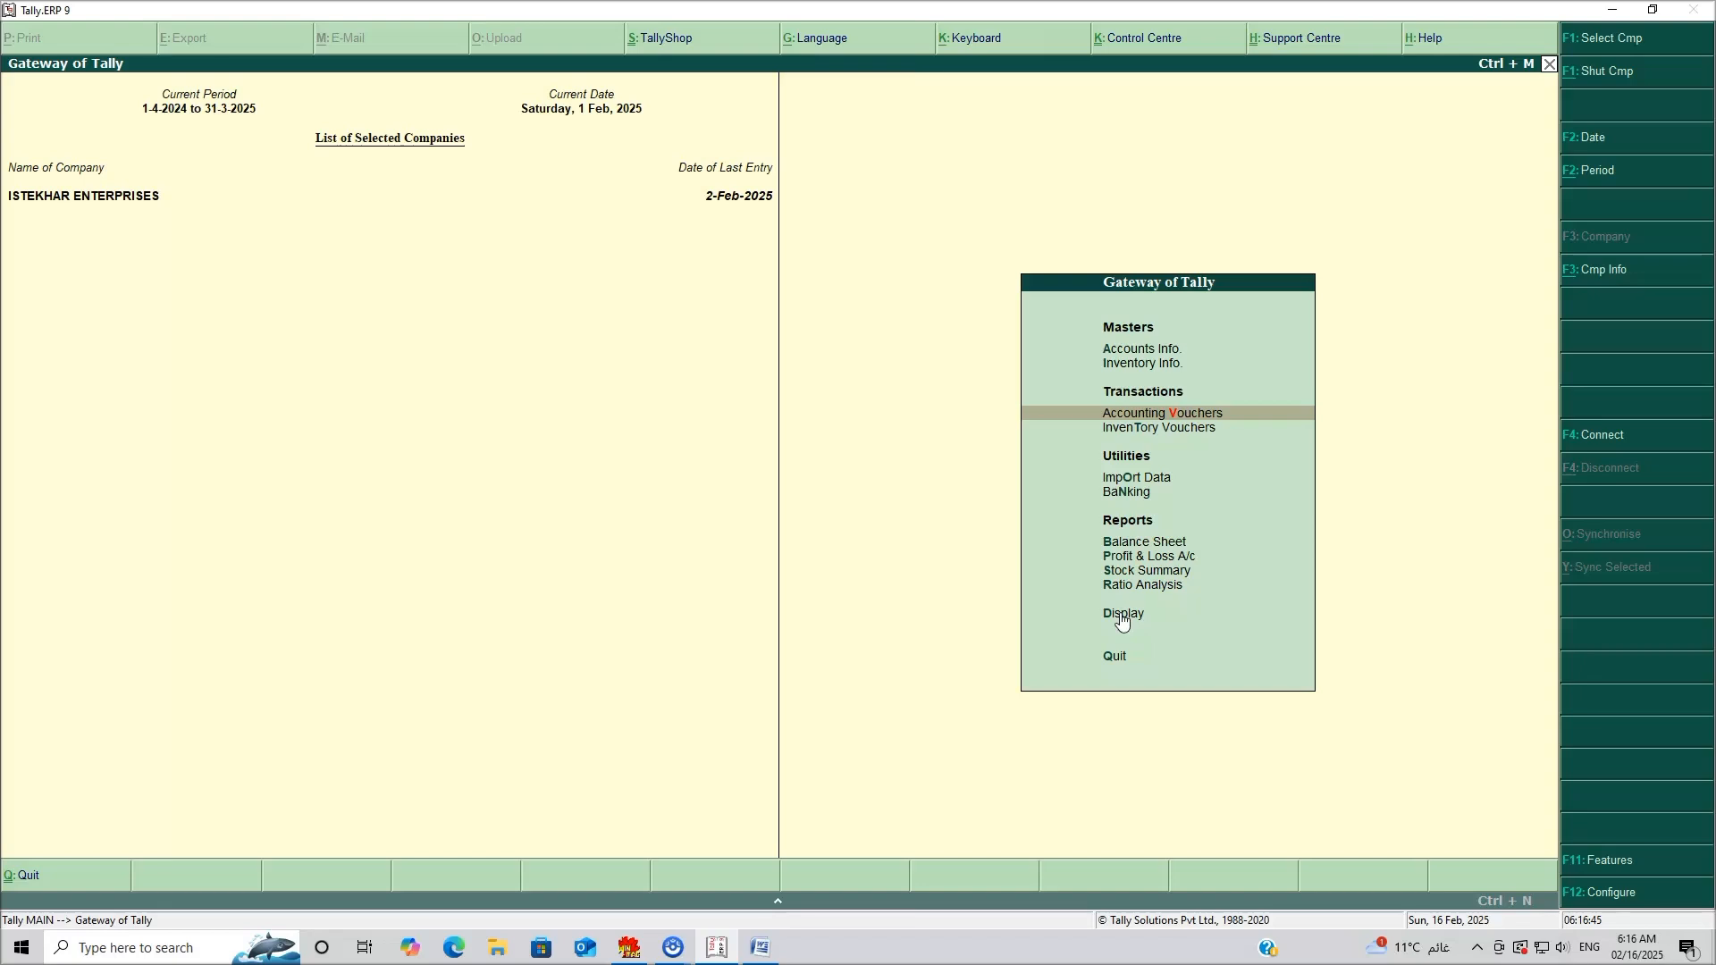
View the Cash/Bank Book(s) summary of cash and bank balances.
click(1122, 618)
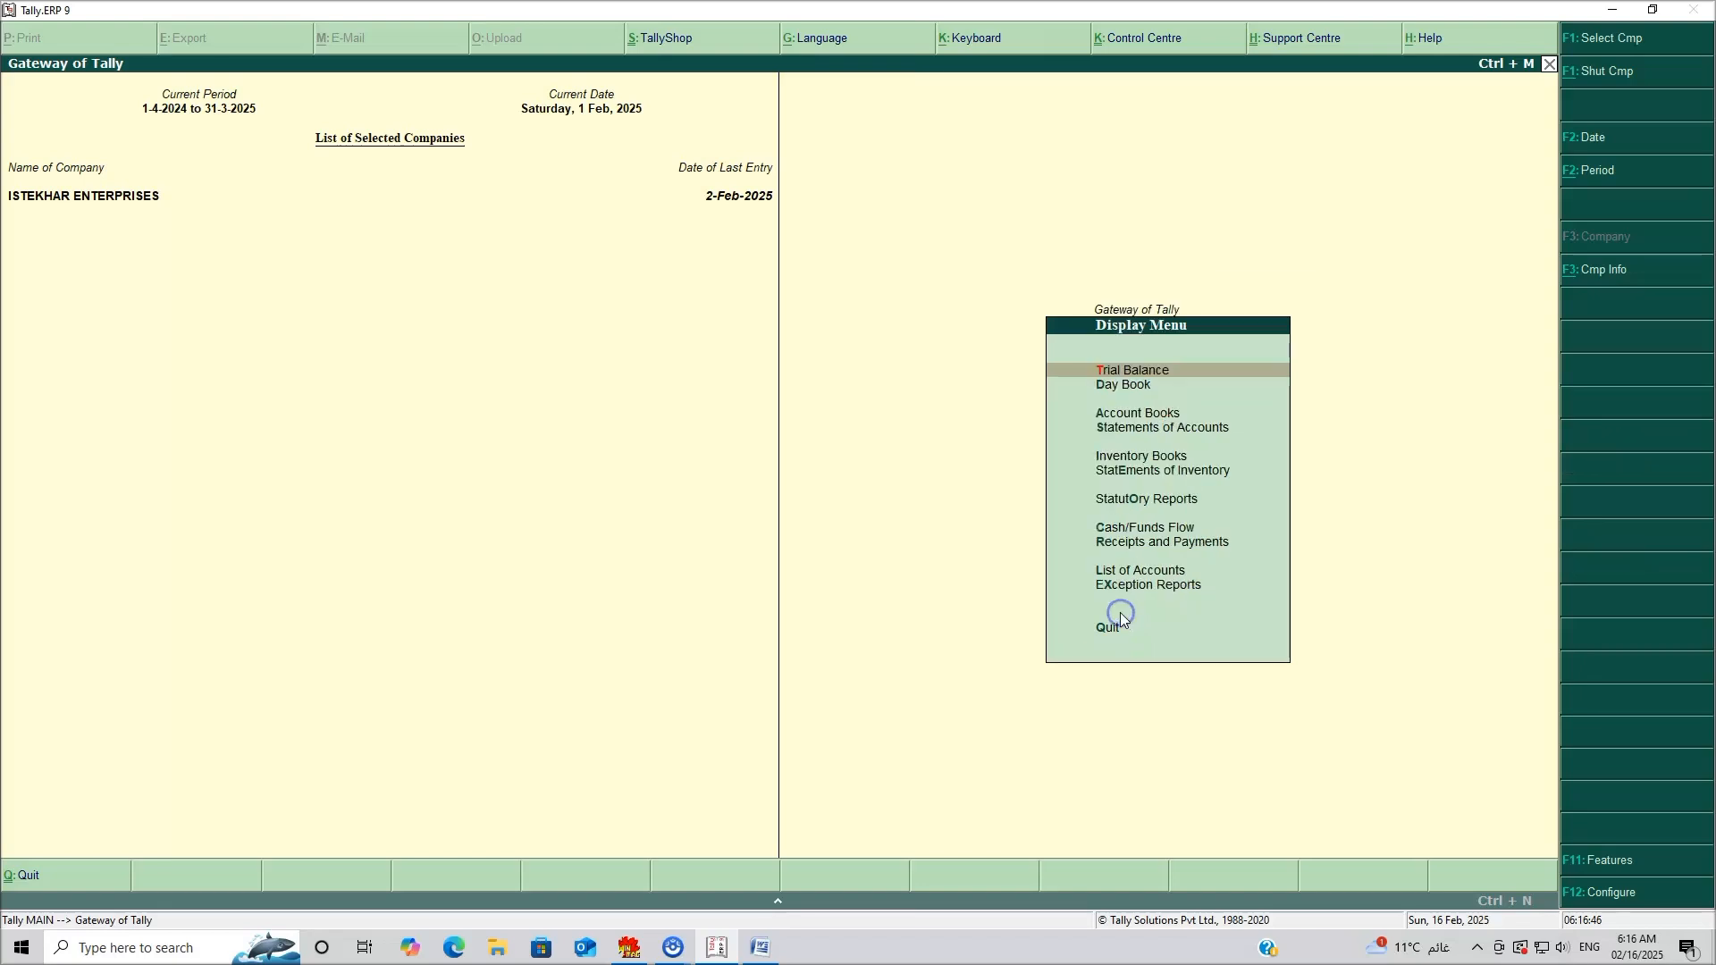
click(1132, 418)
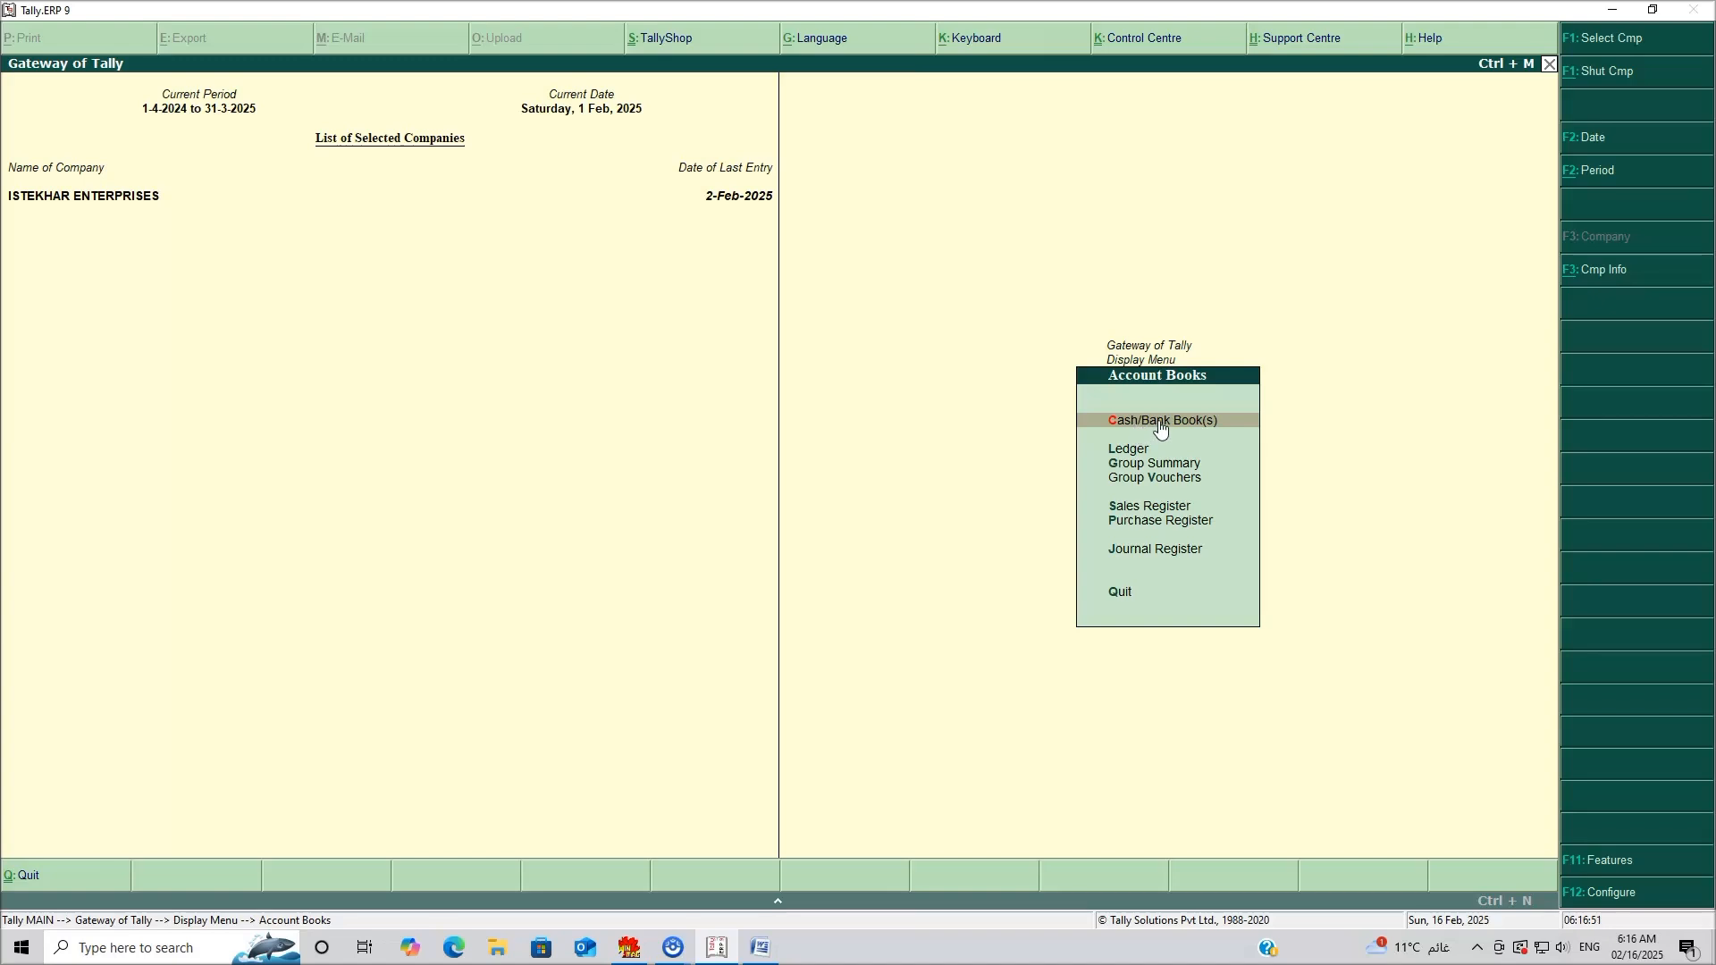
click(1158, 420)
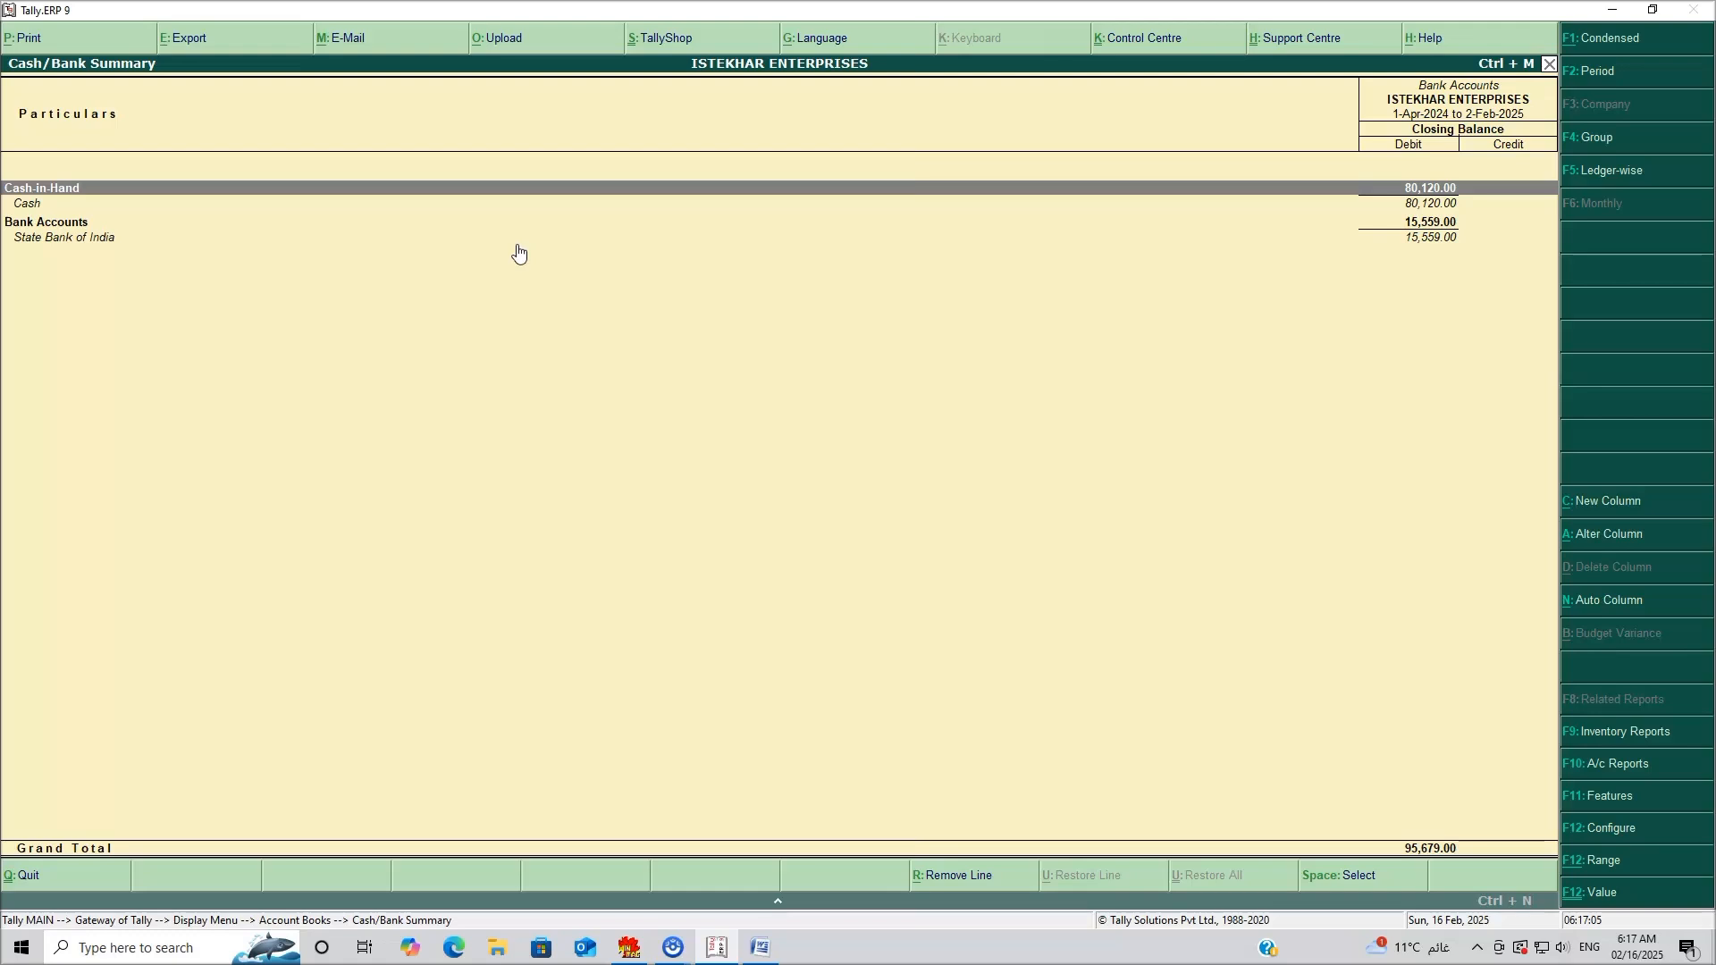
Return to the Gateway and start a new Contra voucher No. 1.
key(Escape)
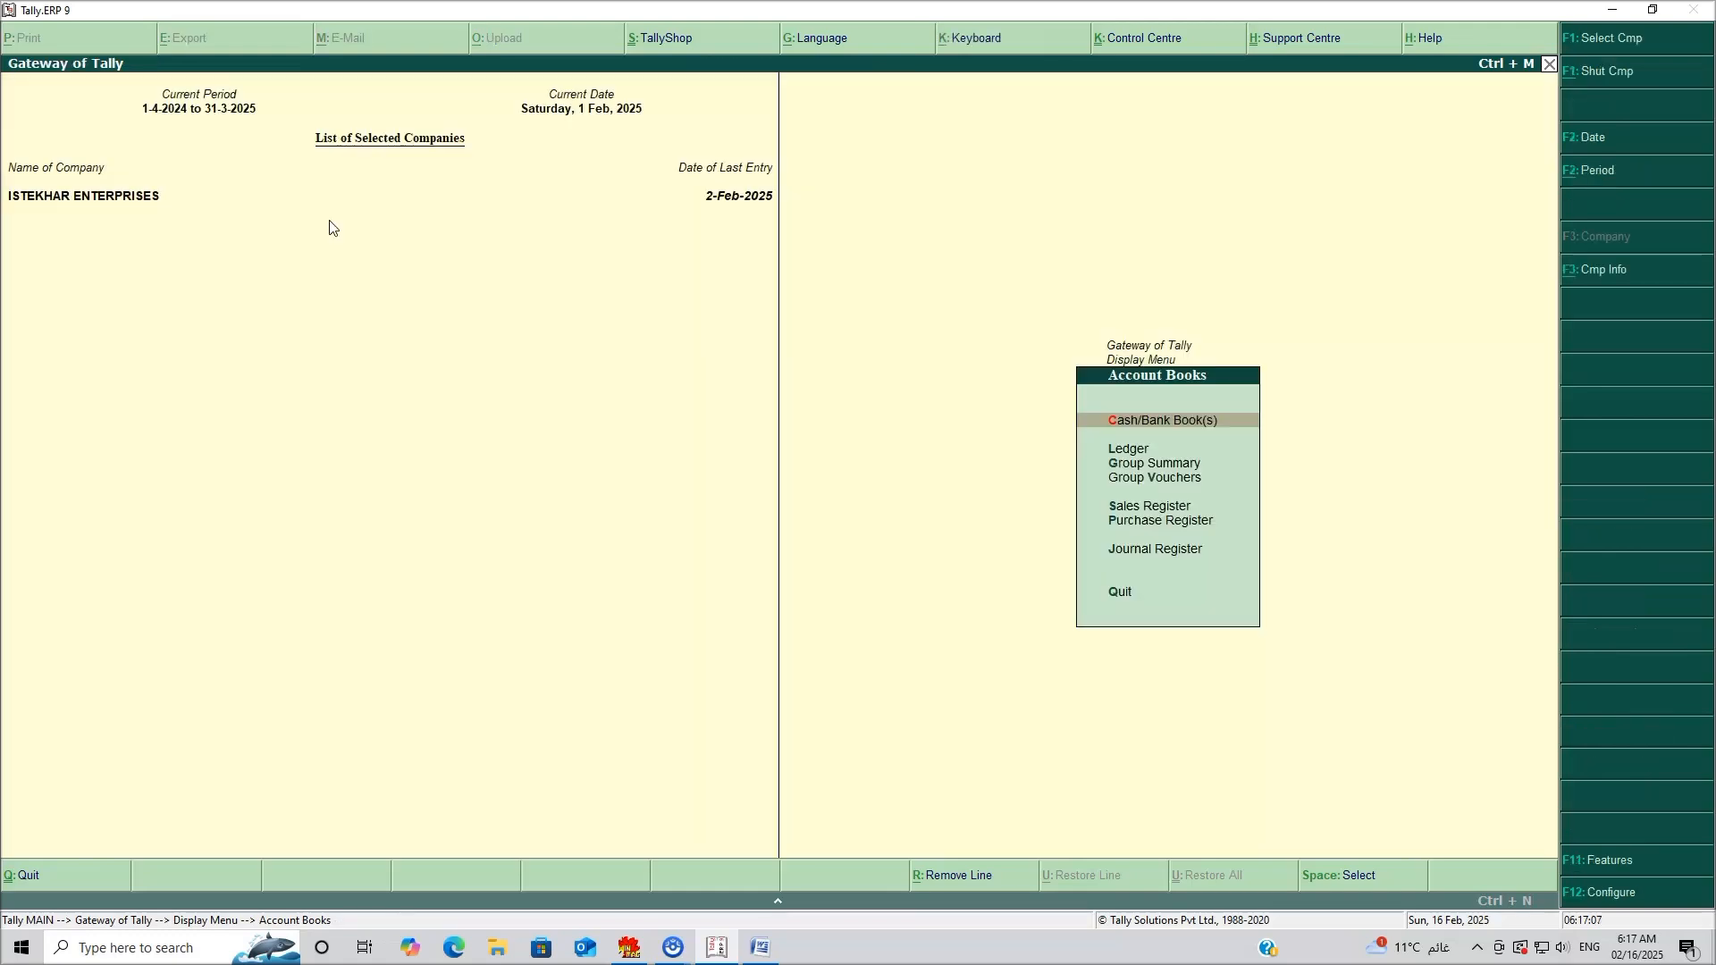
key(Escape)
key(Escape)
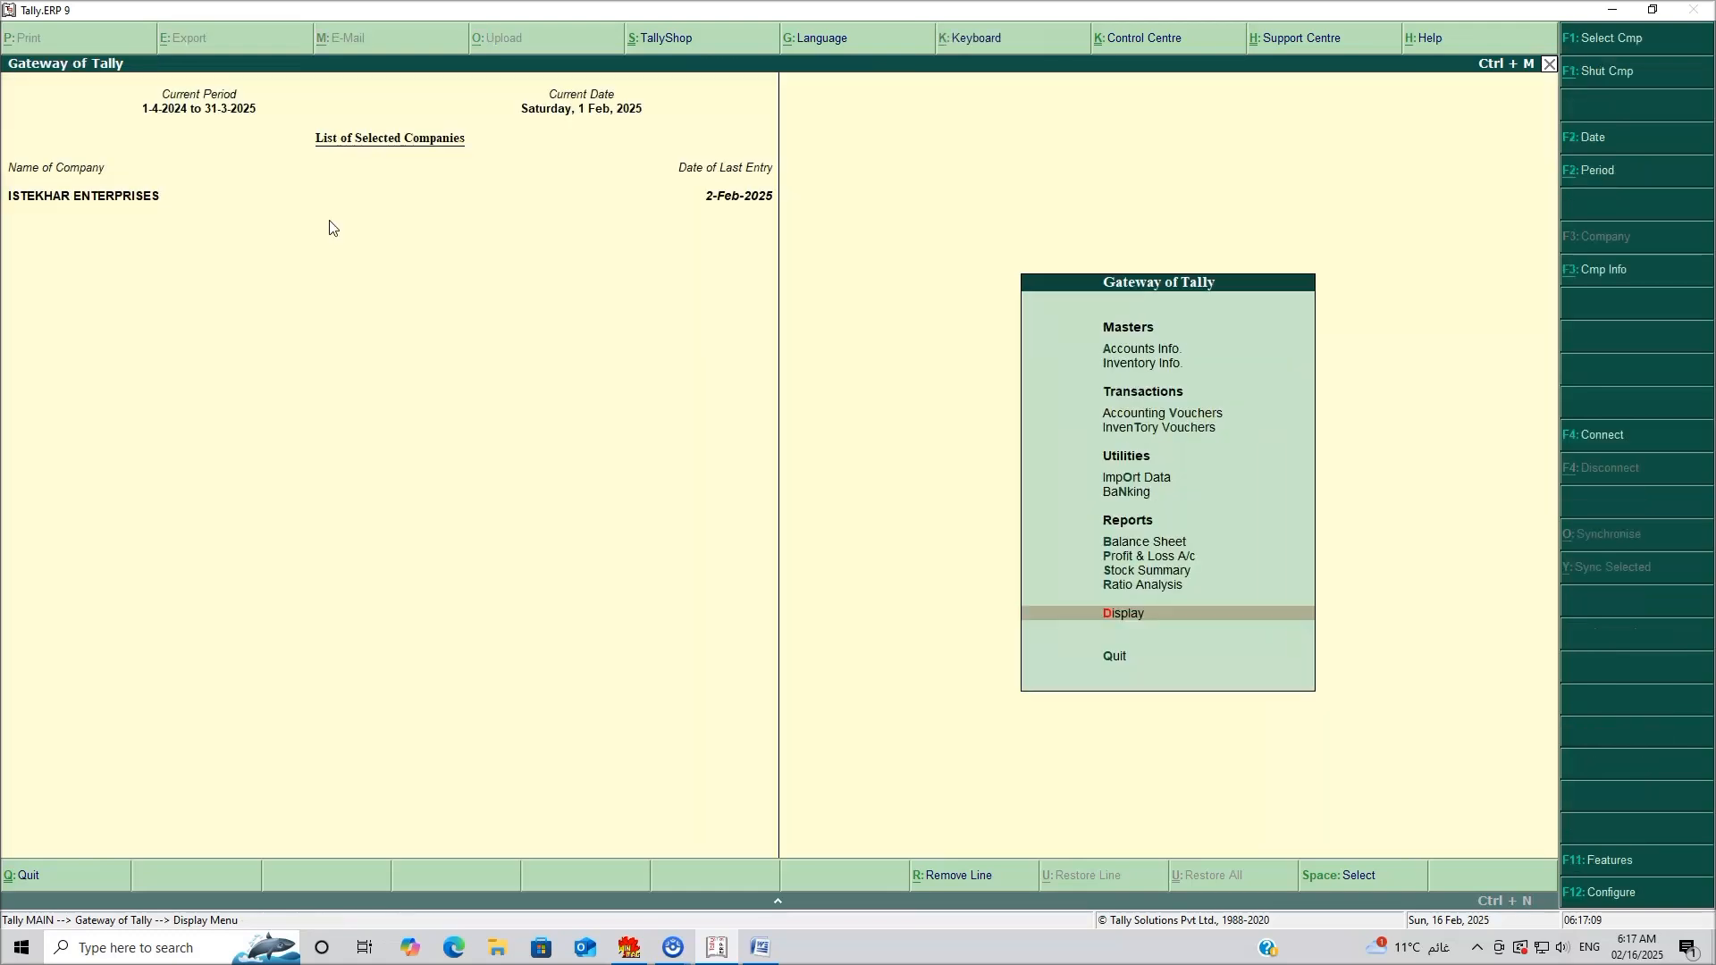
click(1135, 411)
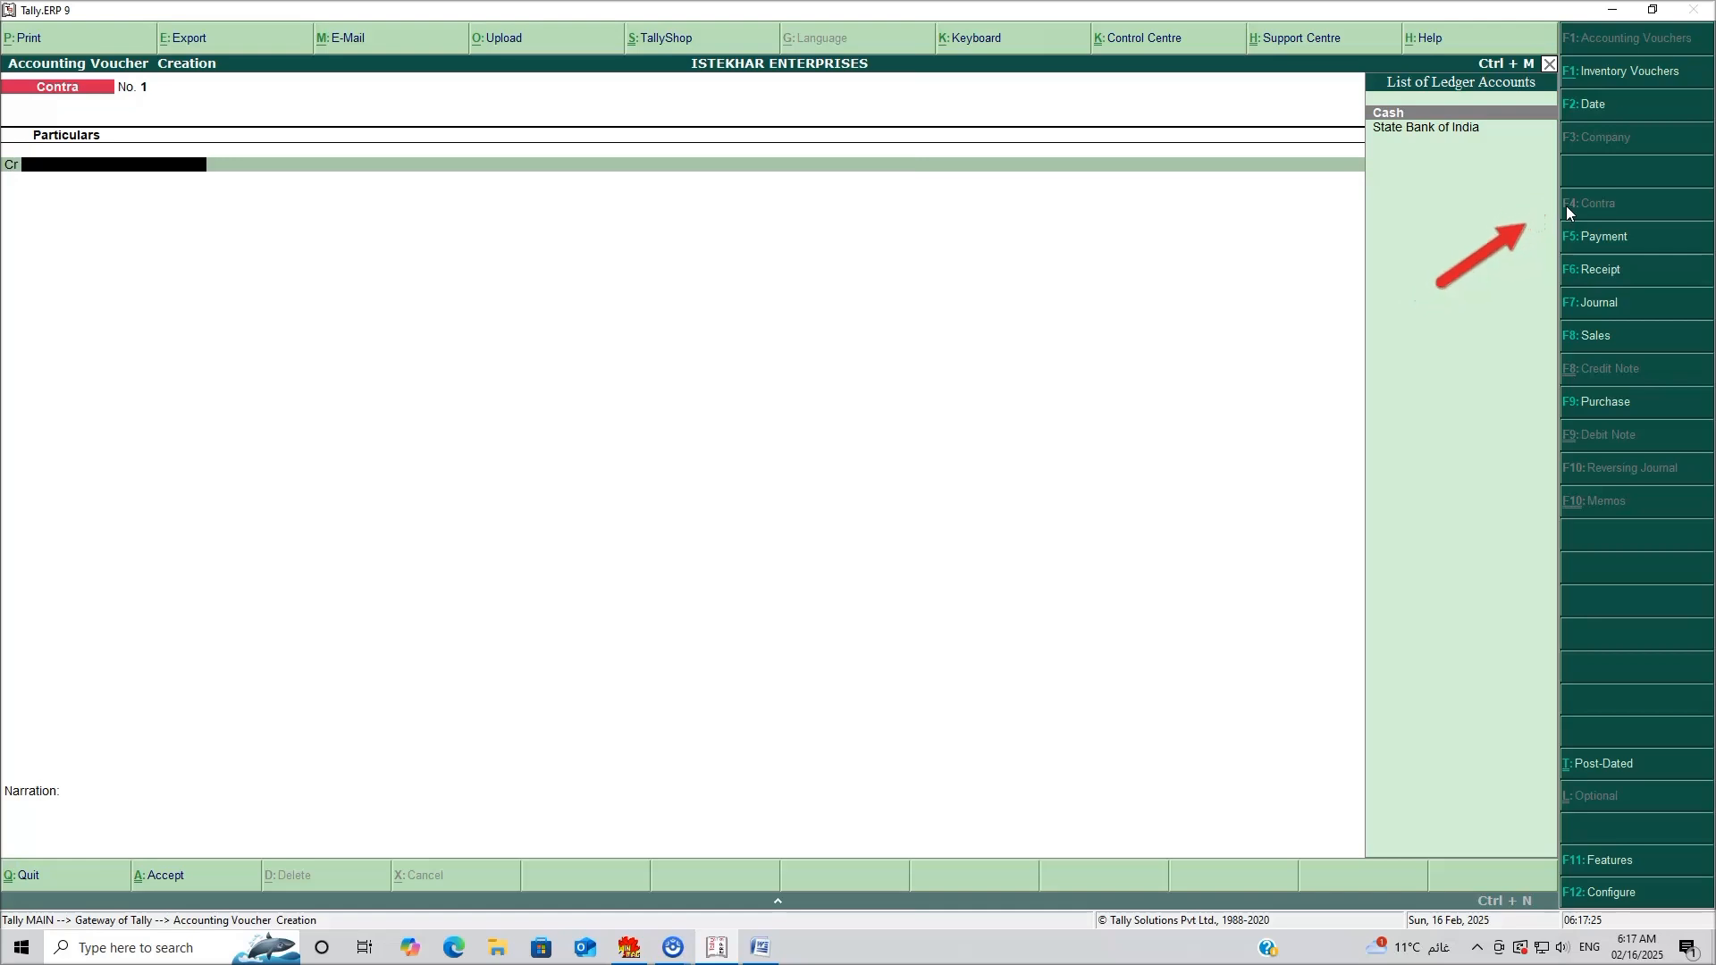
click(760, 947)
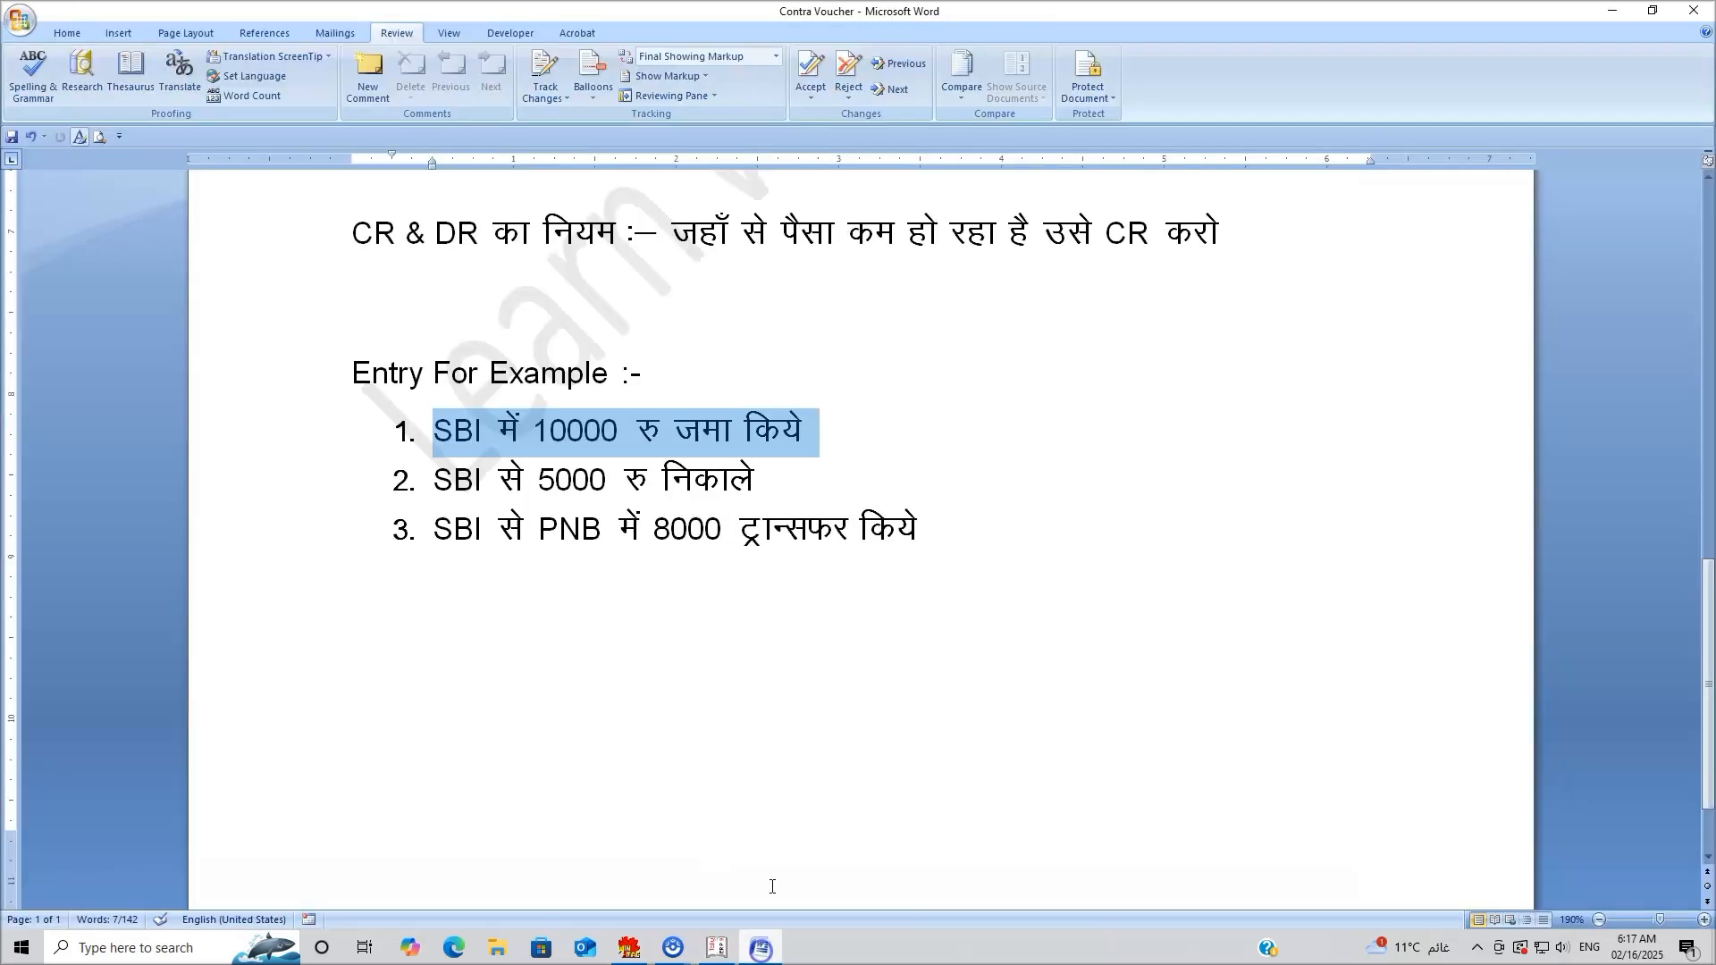
click(582, 436)
drag(436, 431, 548, 427)
click(753, 431)
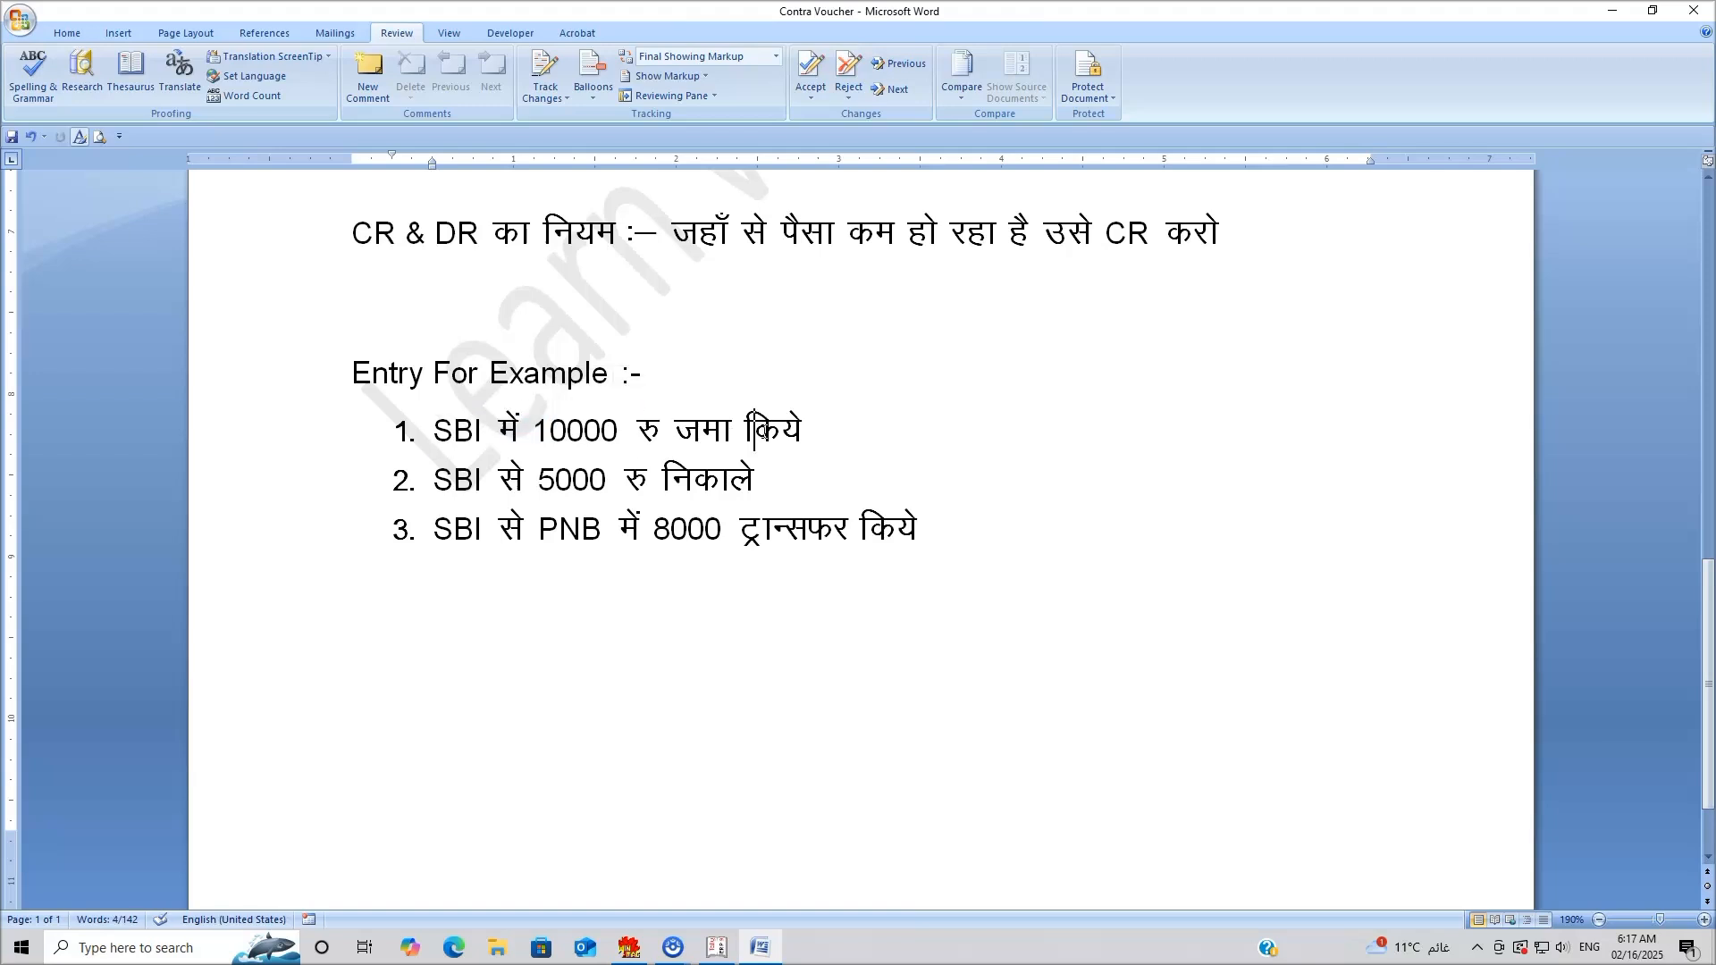
drag(533, 430, 626, 426)
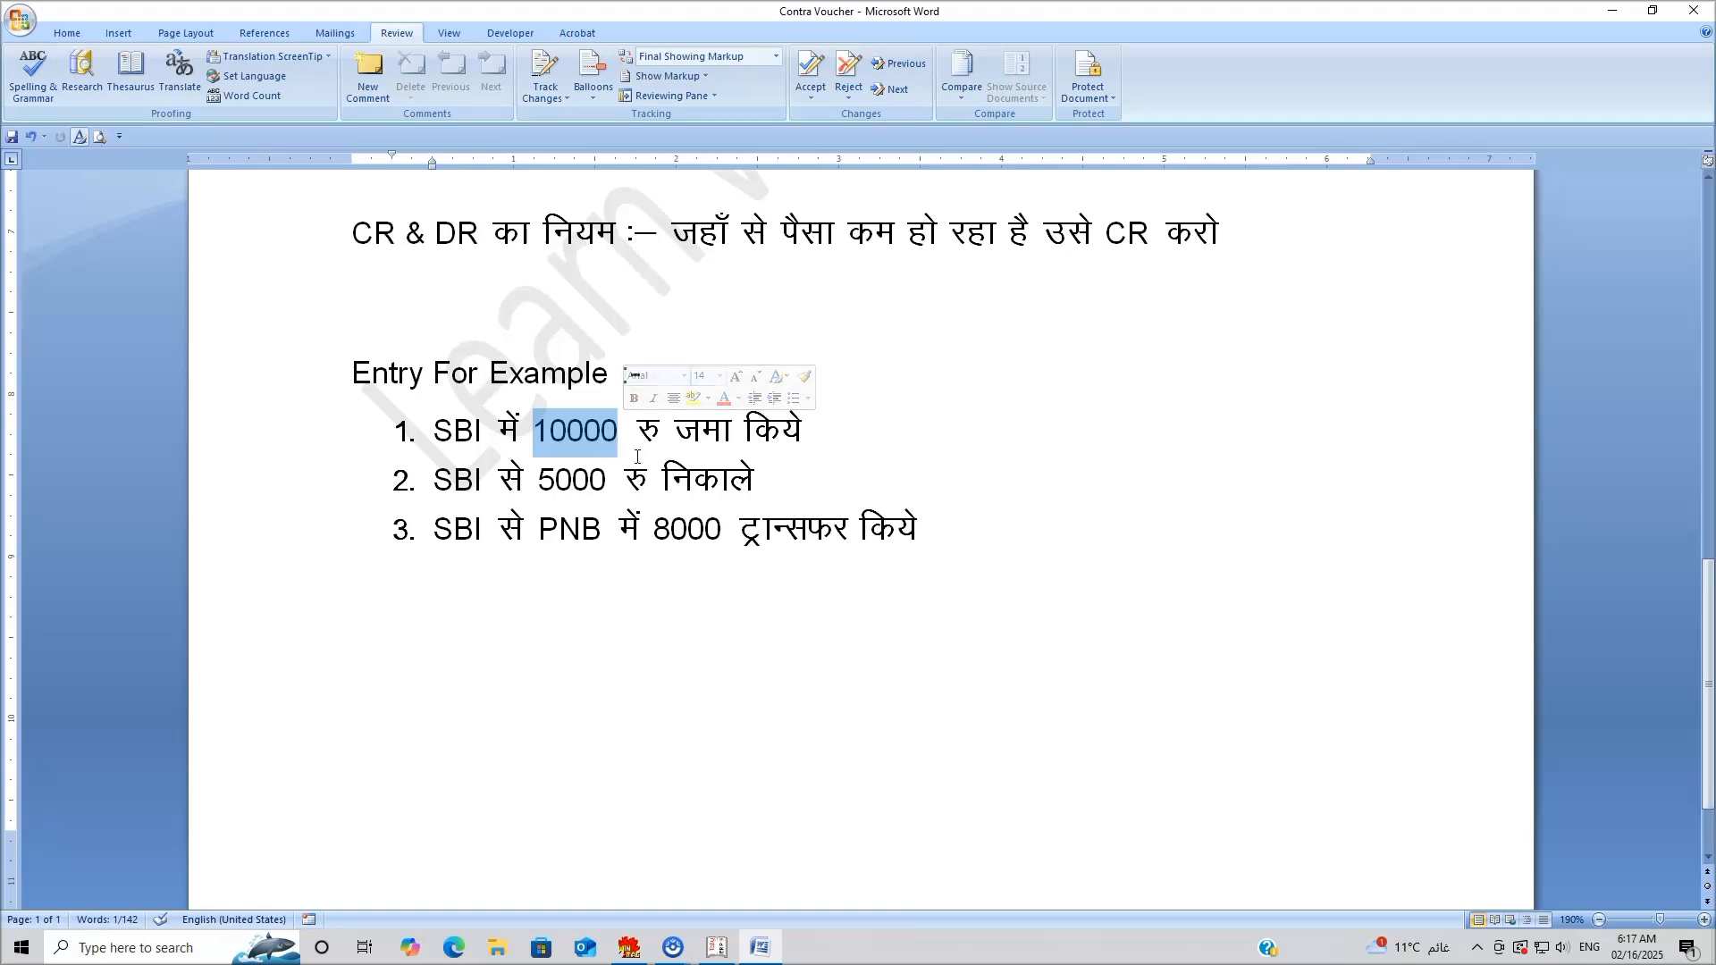
click(731, 955)
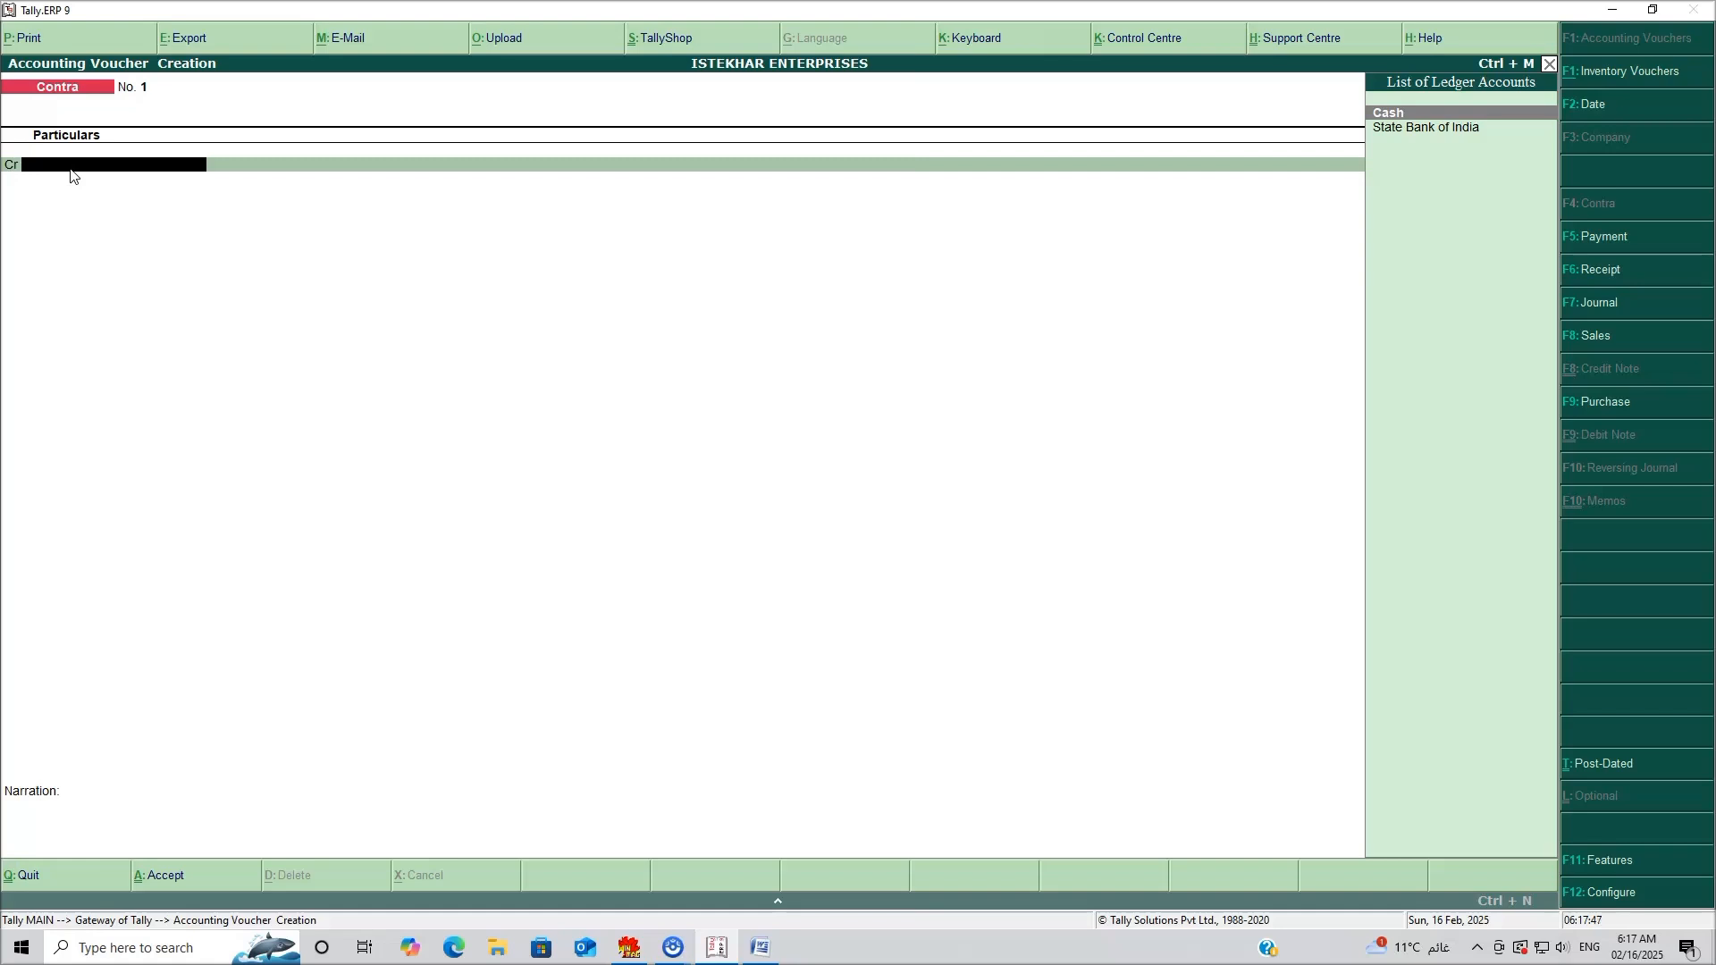
Credit Cash with 10,000 on the Contra voucher.
key(Return)
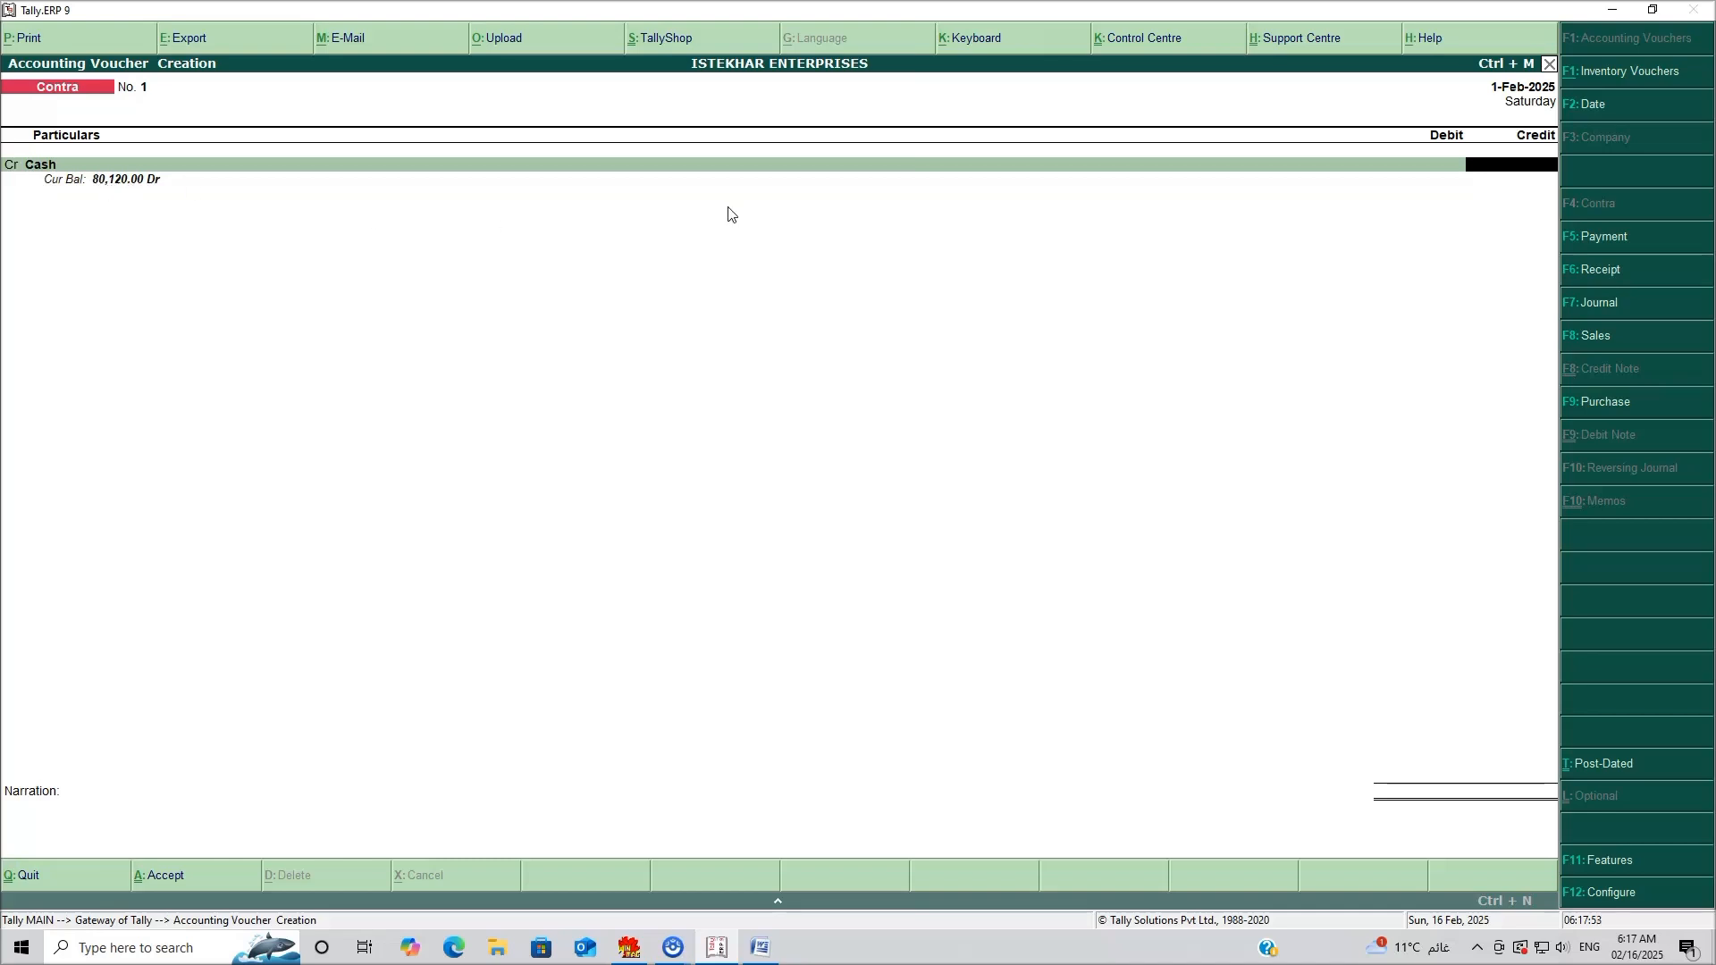
text(10000)
key(Return)
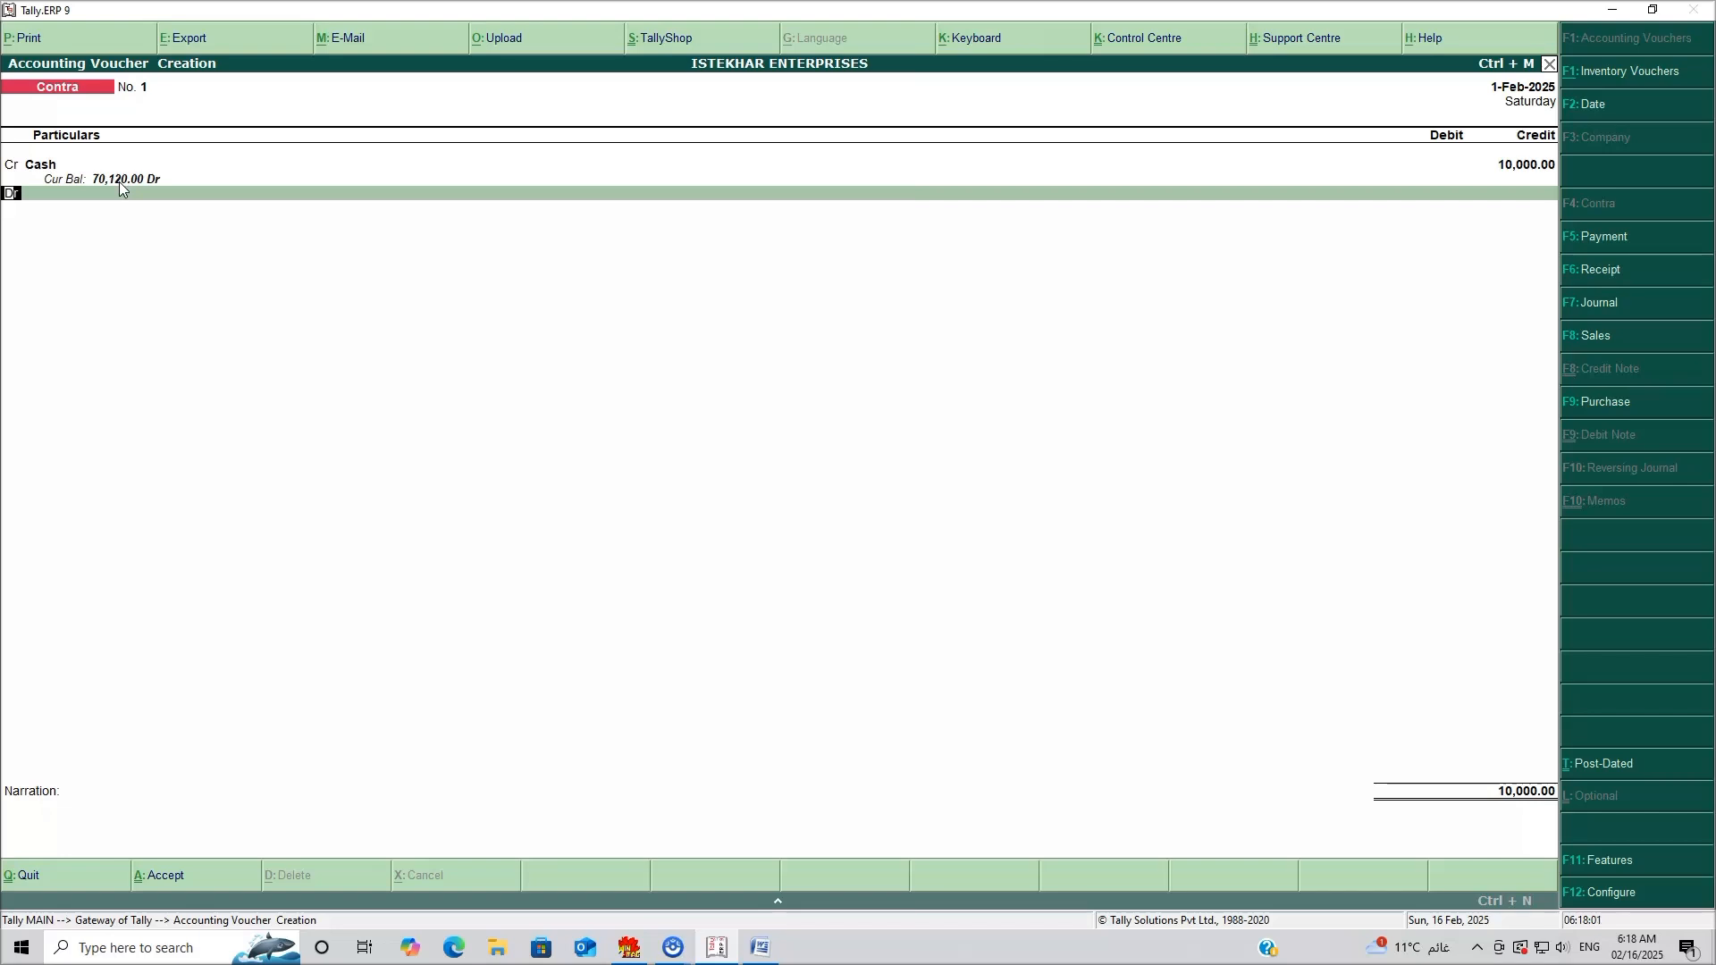
key(Return)
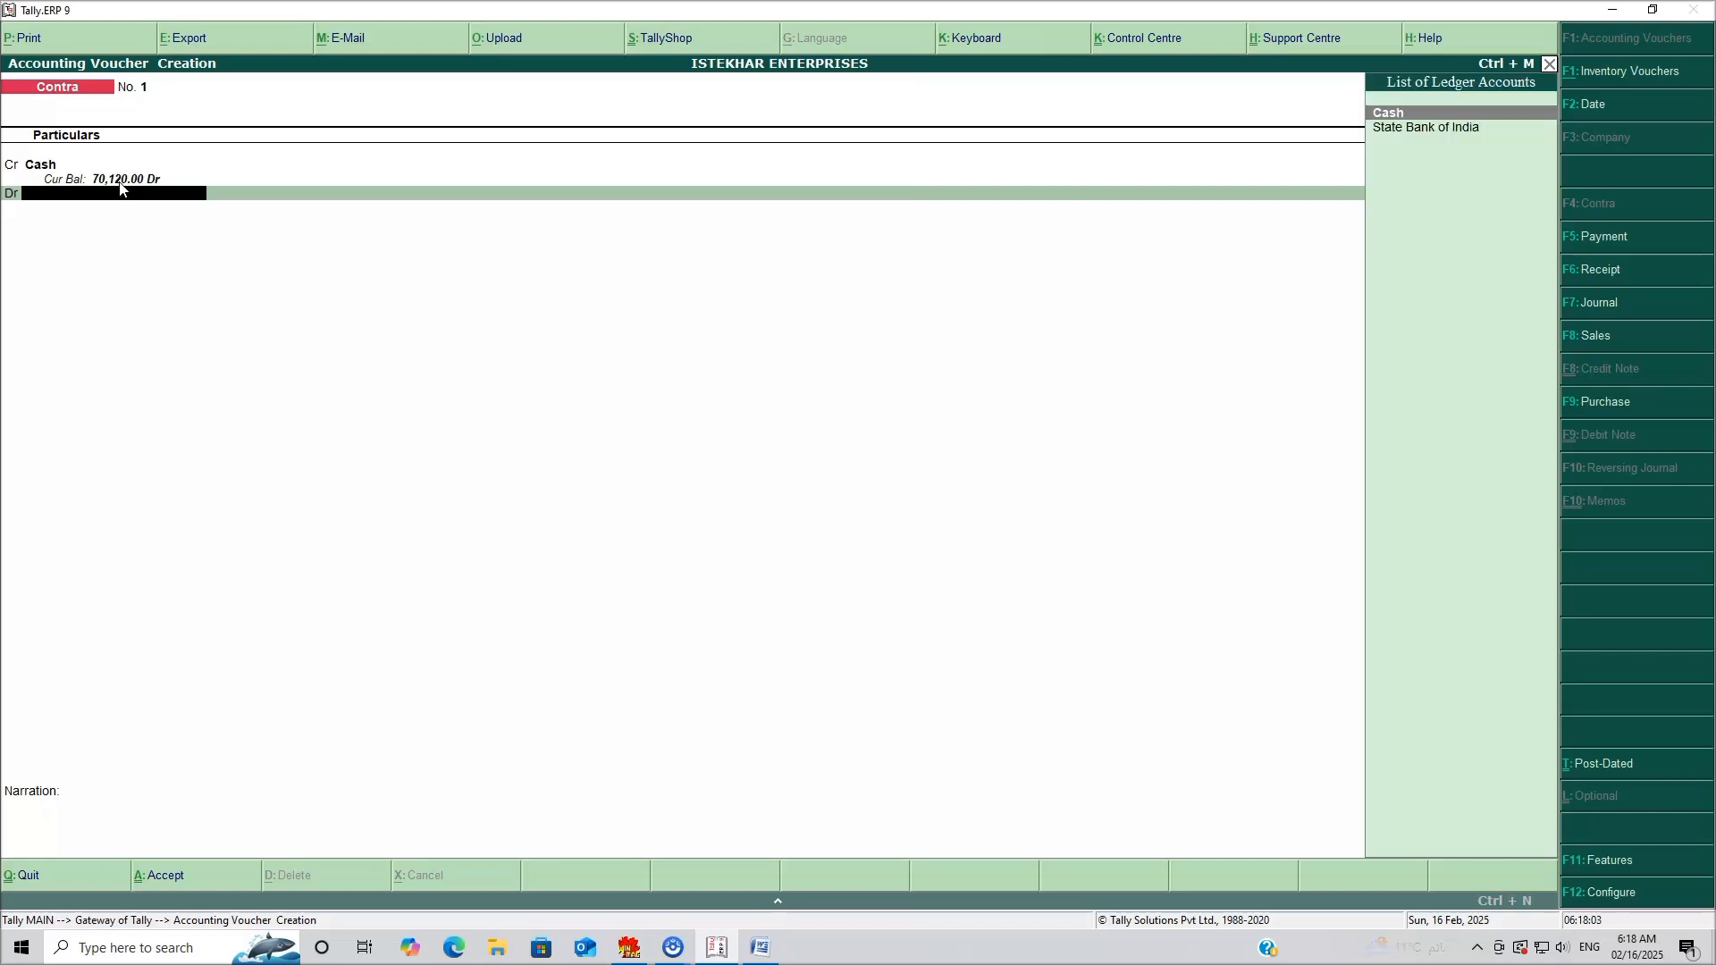
Debit State Bank of India with the 10,000 and open its bank allocations.
click(1450, 134)
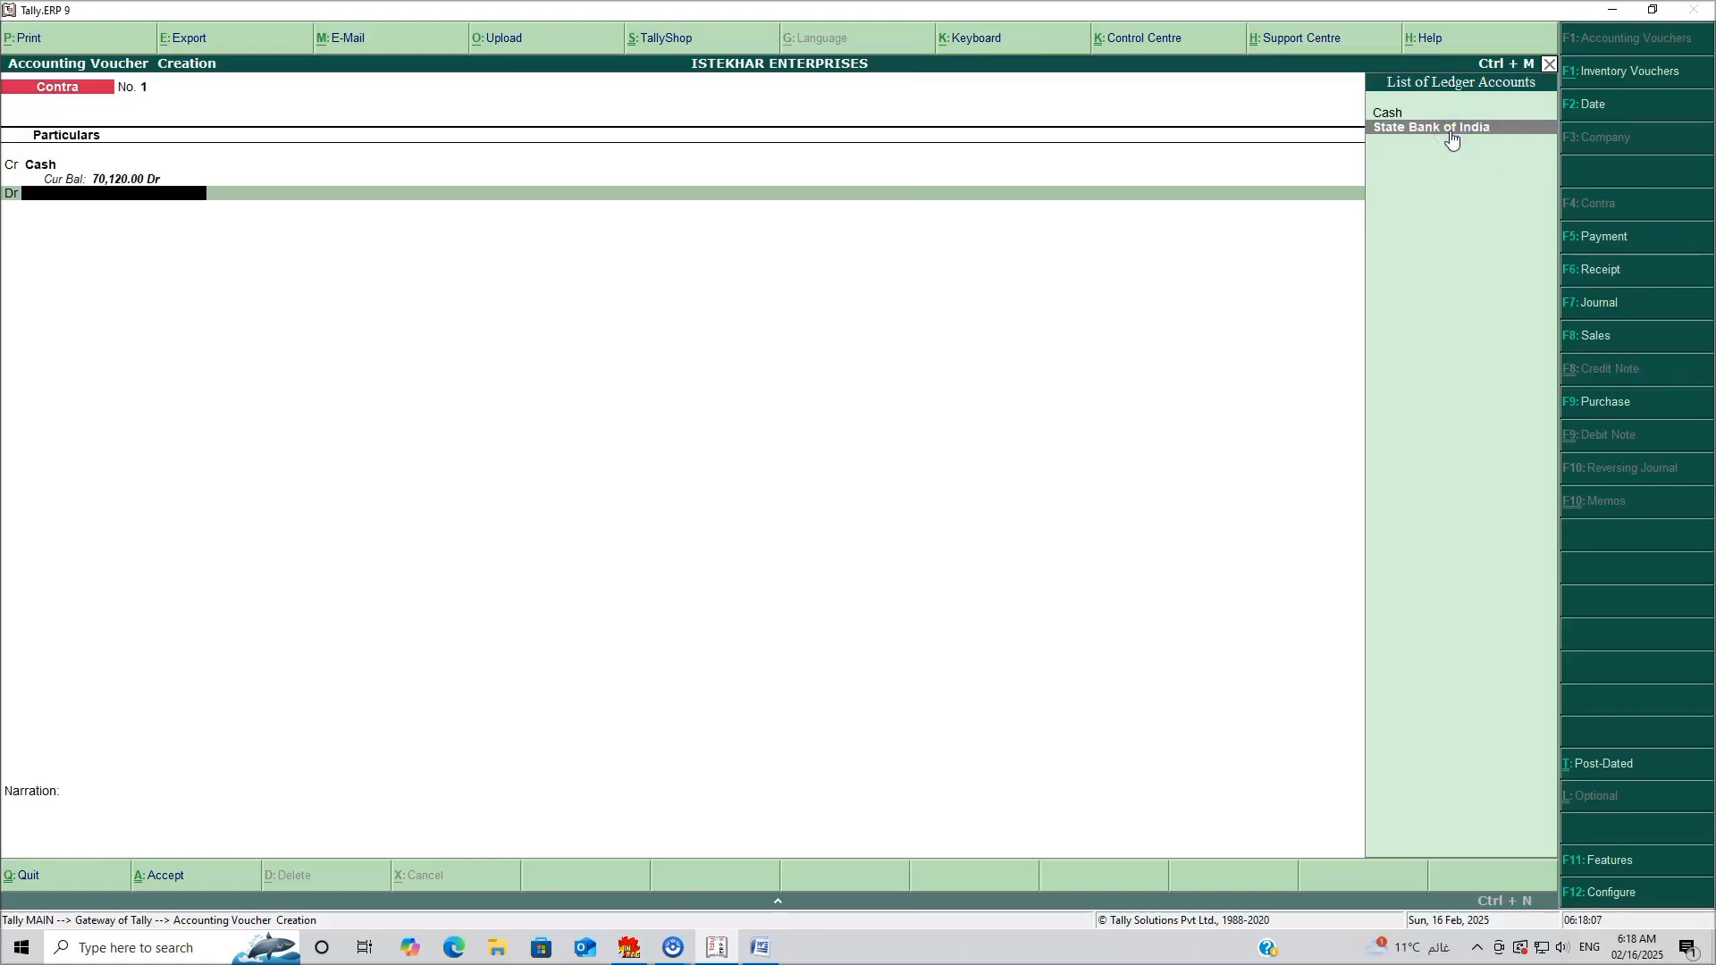
click(1450, 134)
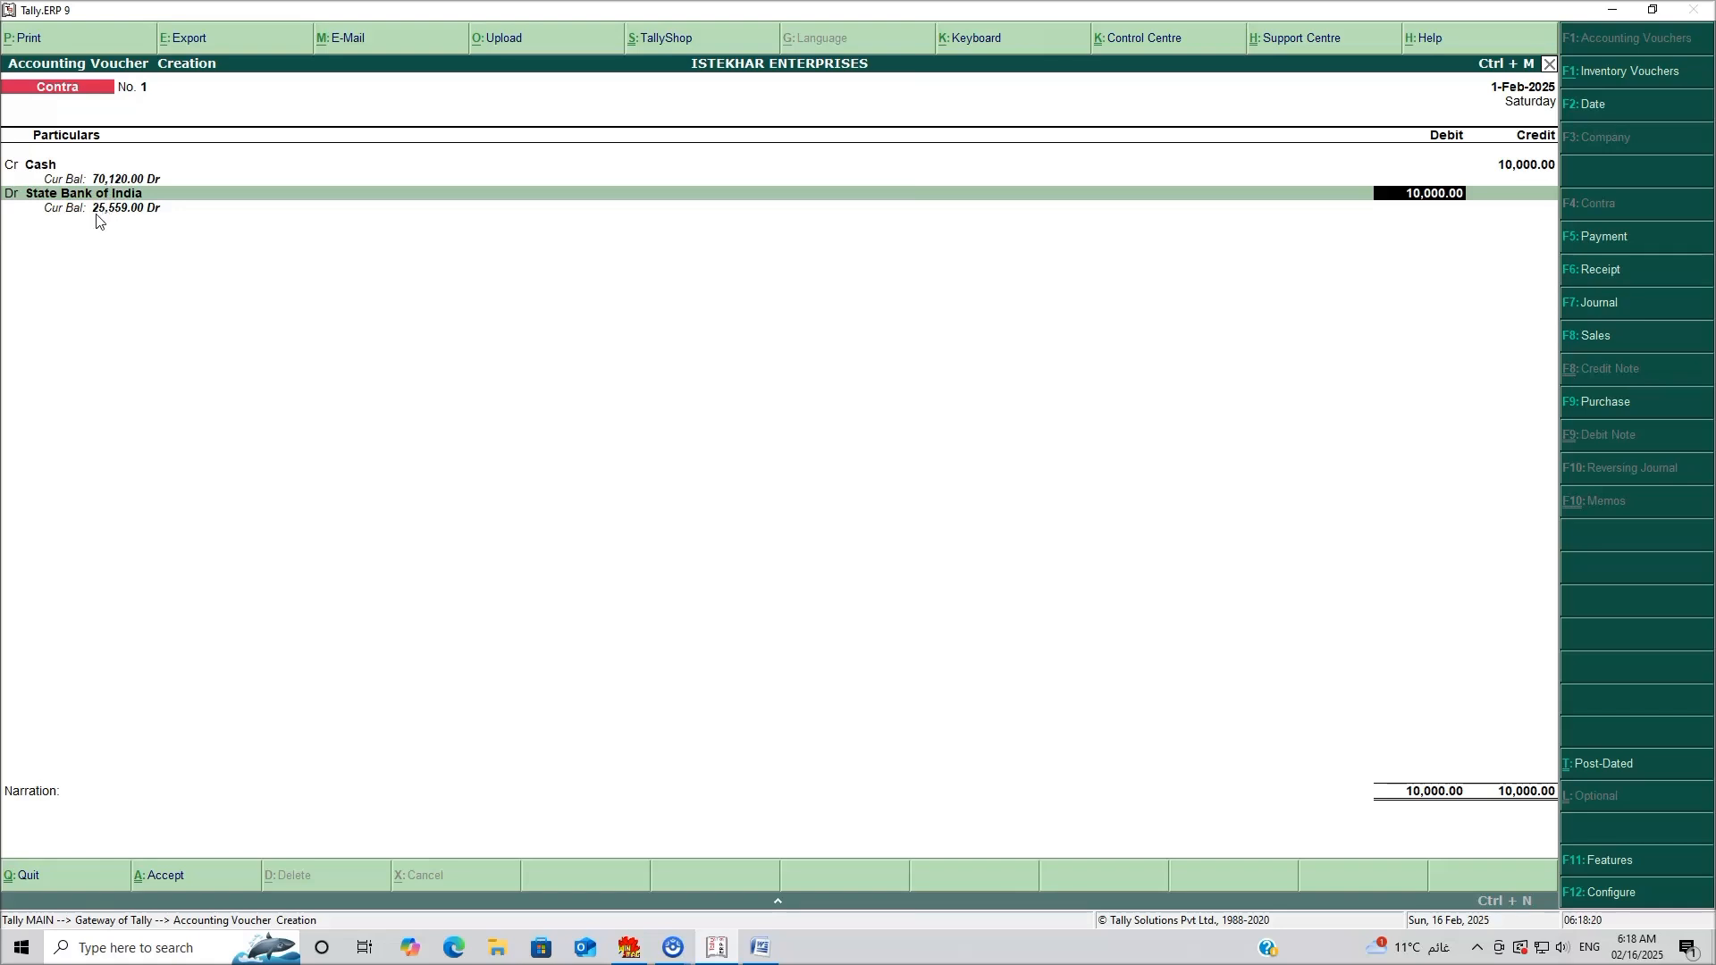
key(Return)
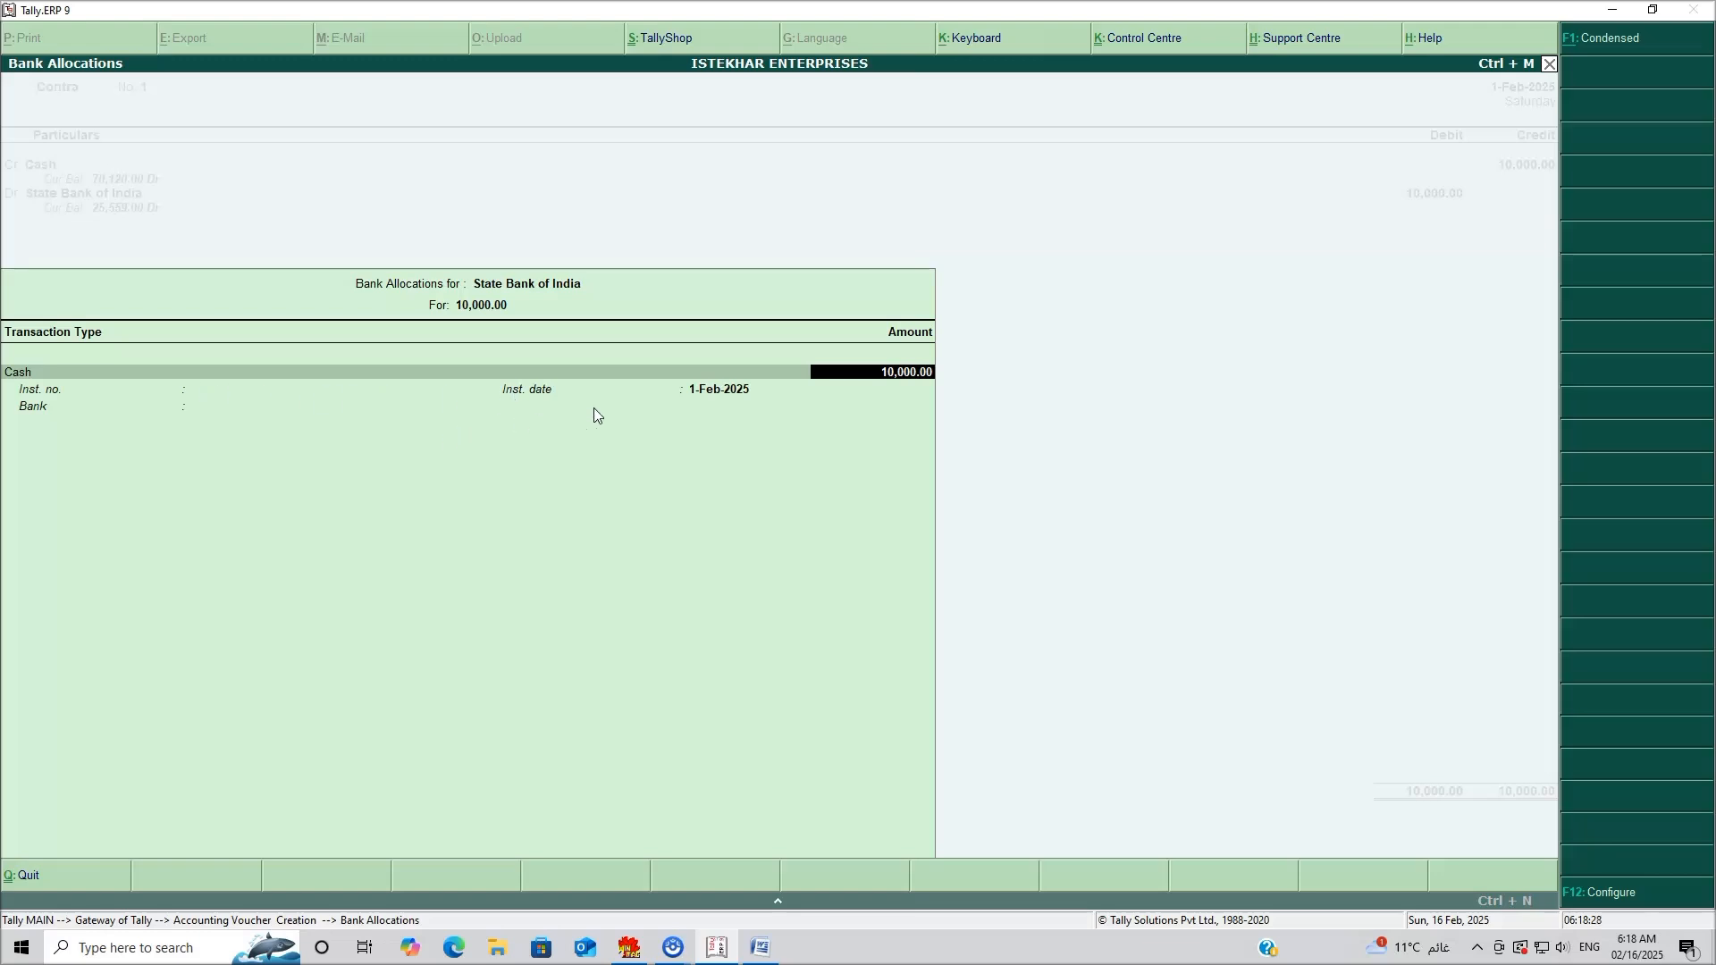
Record twenty 500 notes as cash denominations, with bank set to Not Applicable.
key(Return)
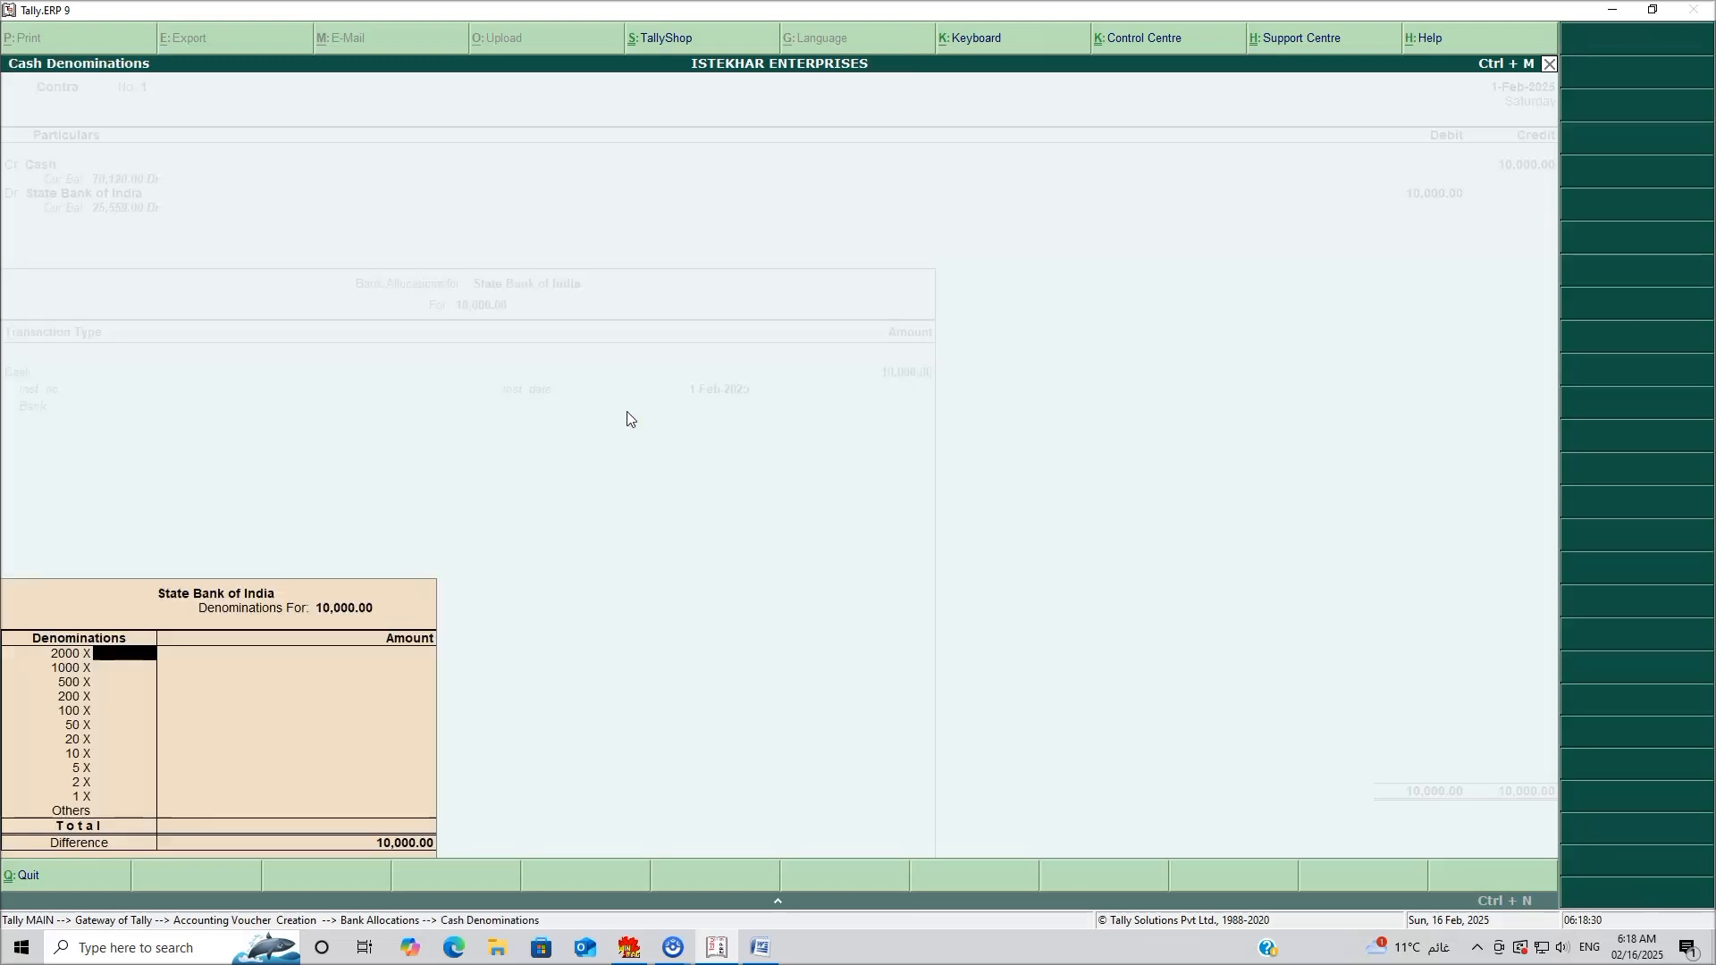
click(112, 684)
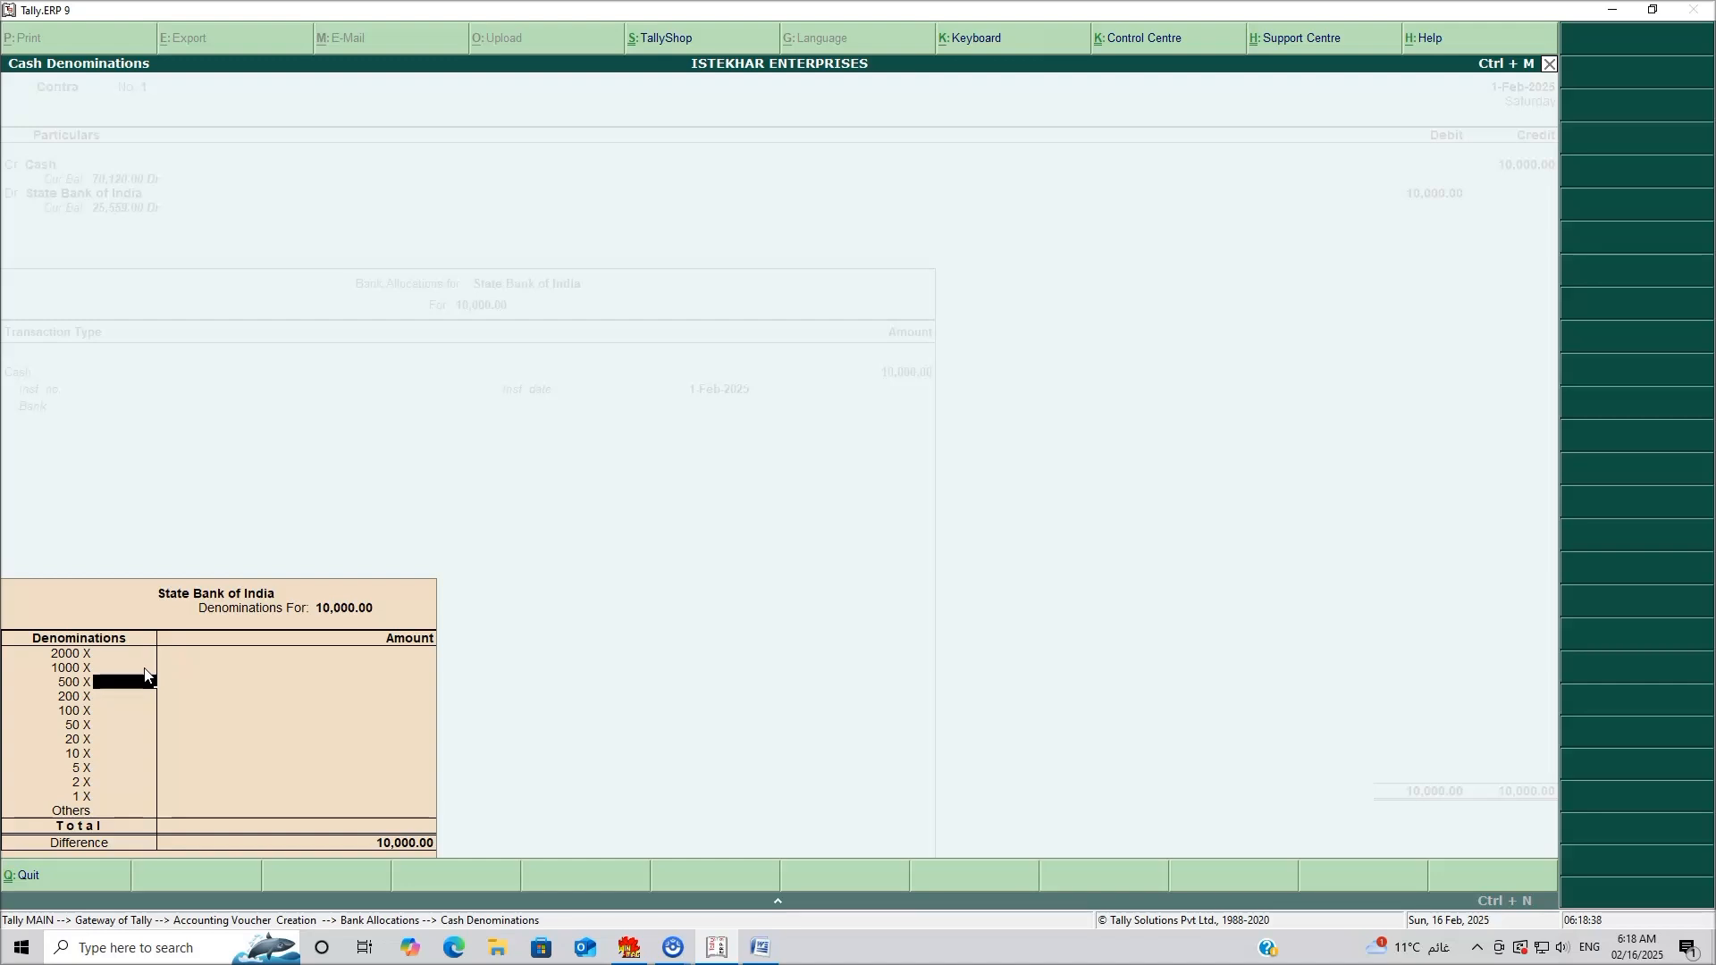
text(20)
key(Return)
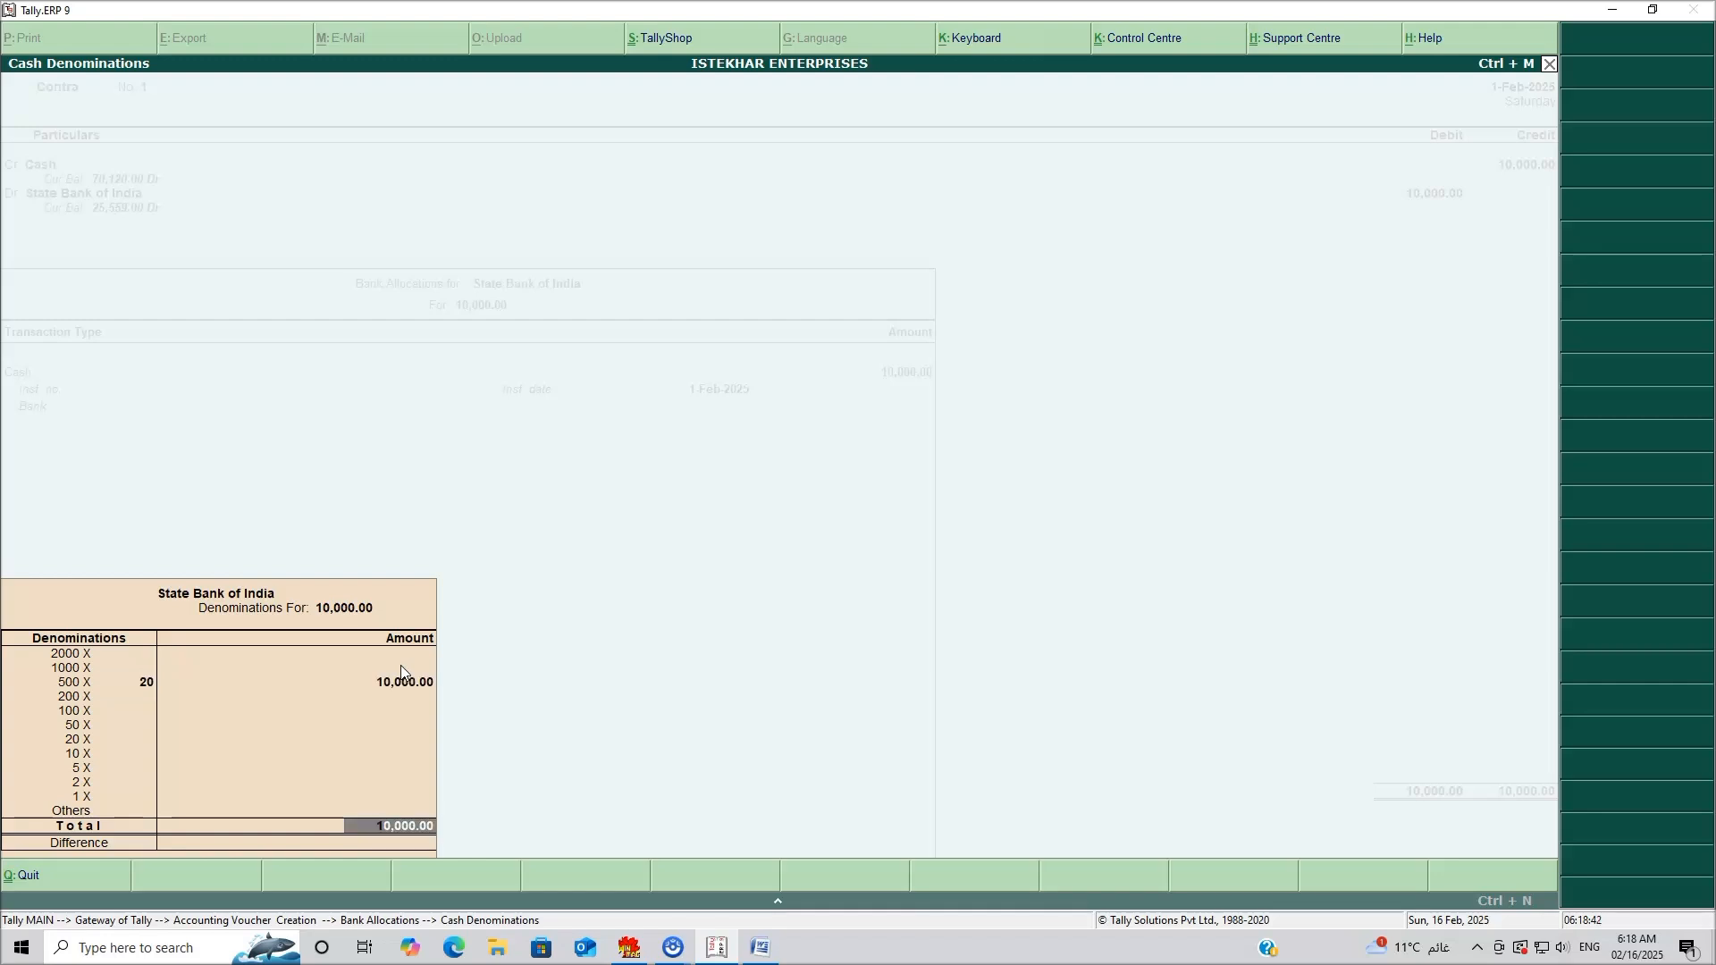
key(Return)
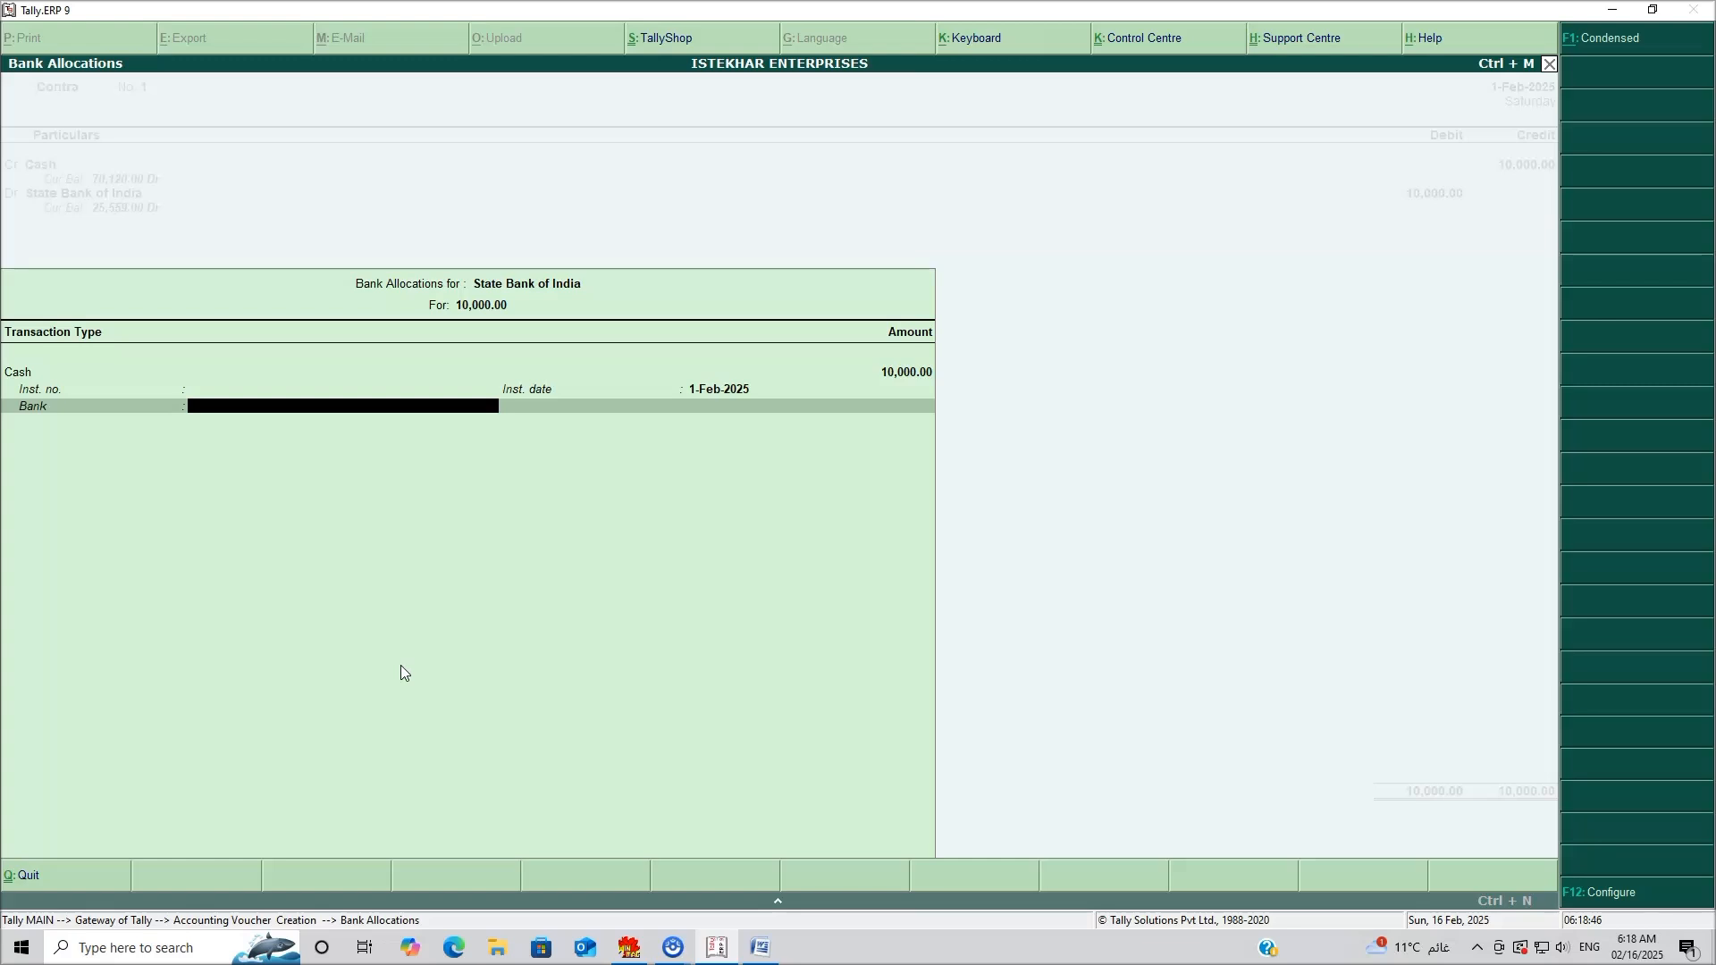
key(Return)
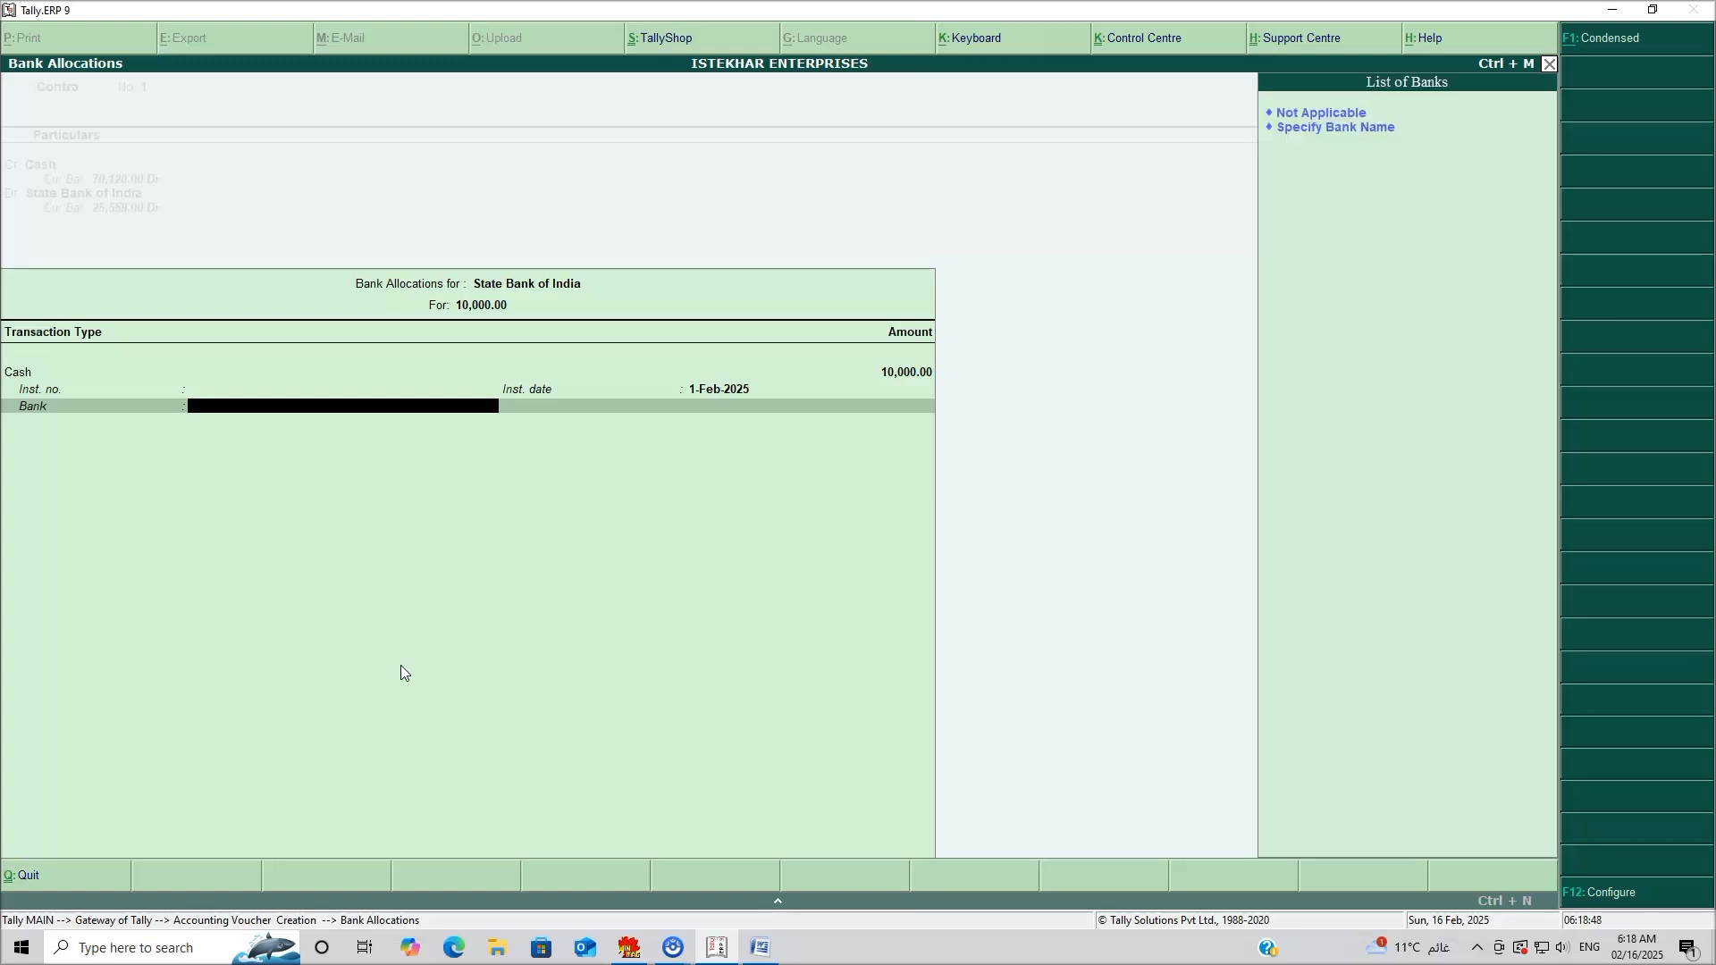
key(Return)
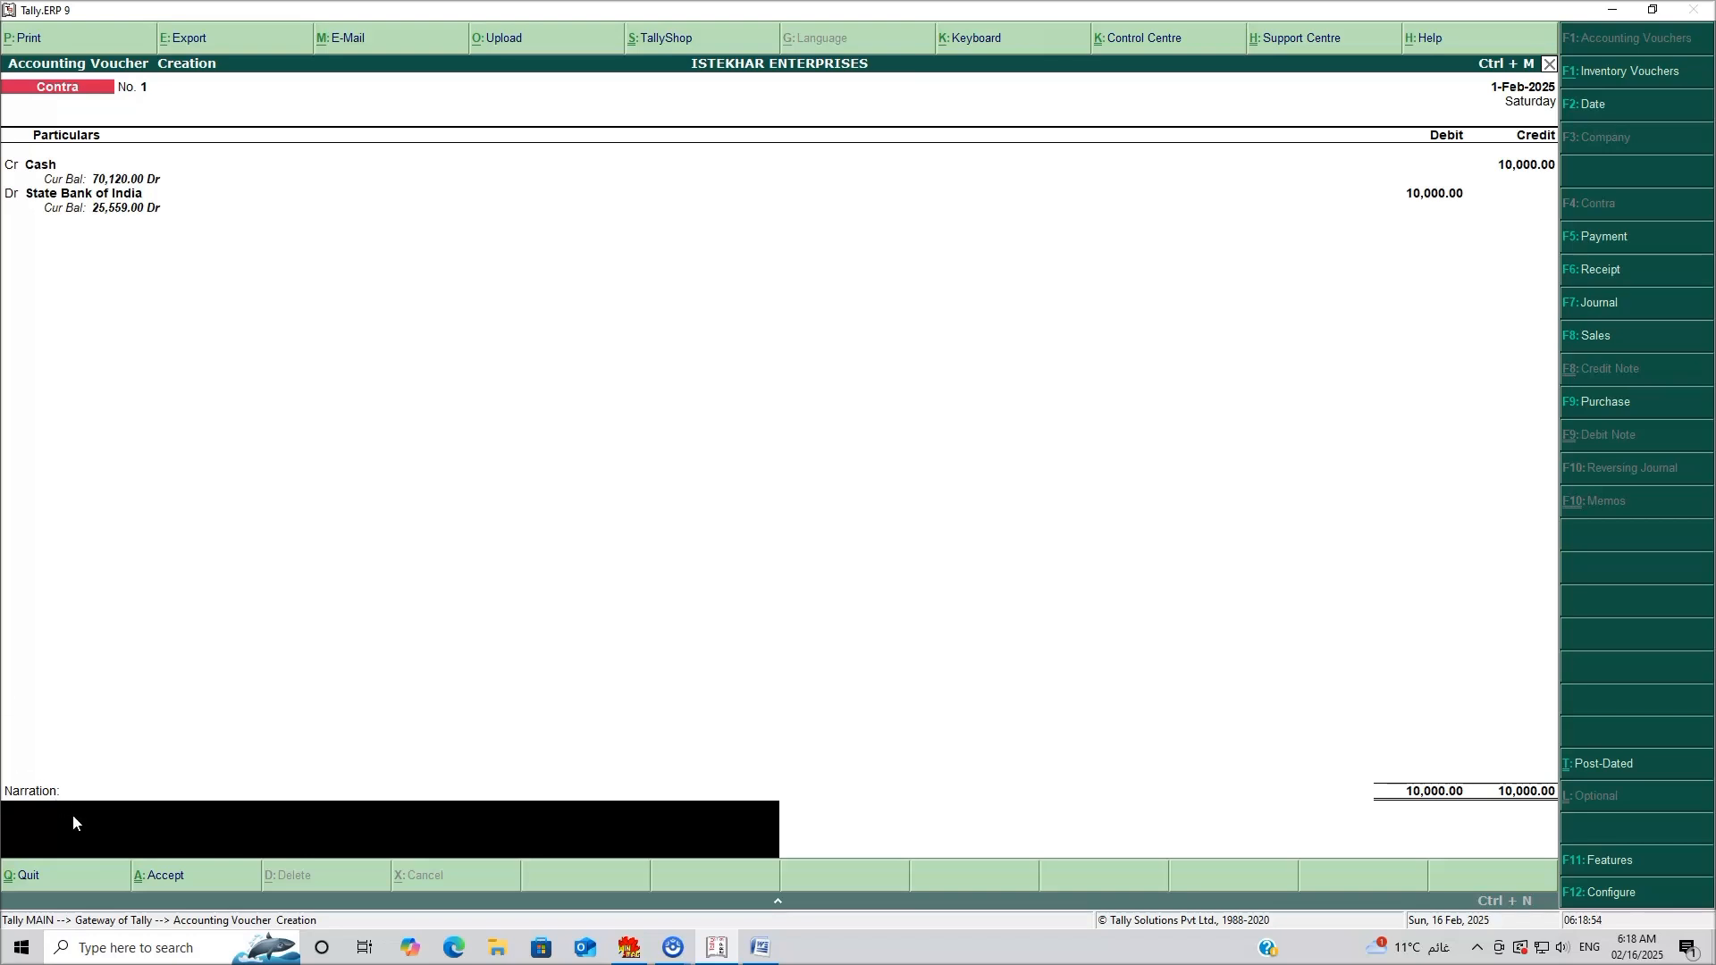
Redate the deposit voucher to 2-Feb-2025 and save it.
click(1588, 108)
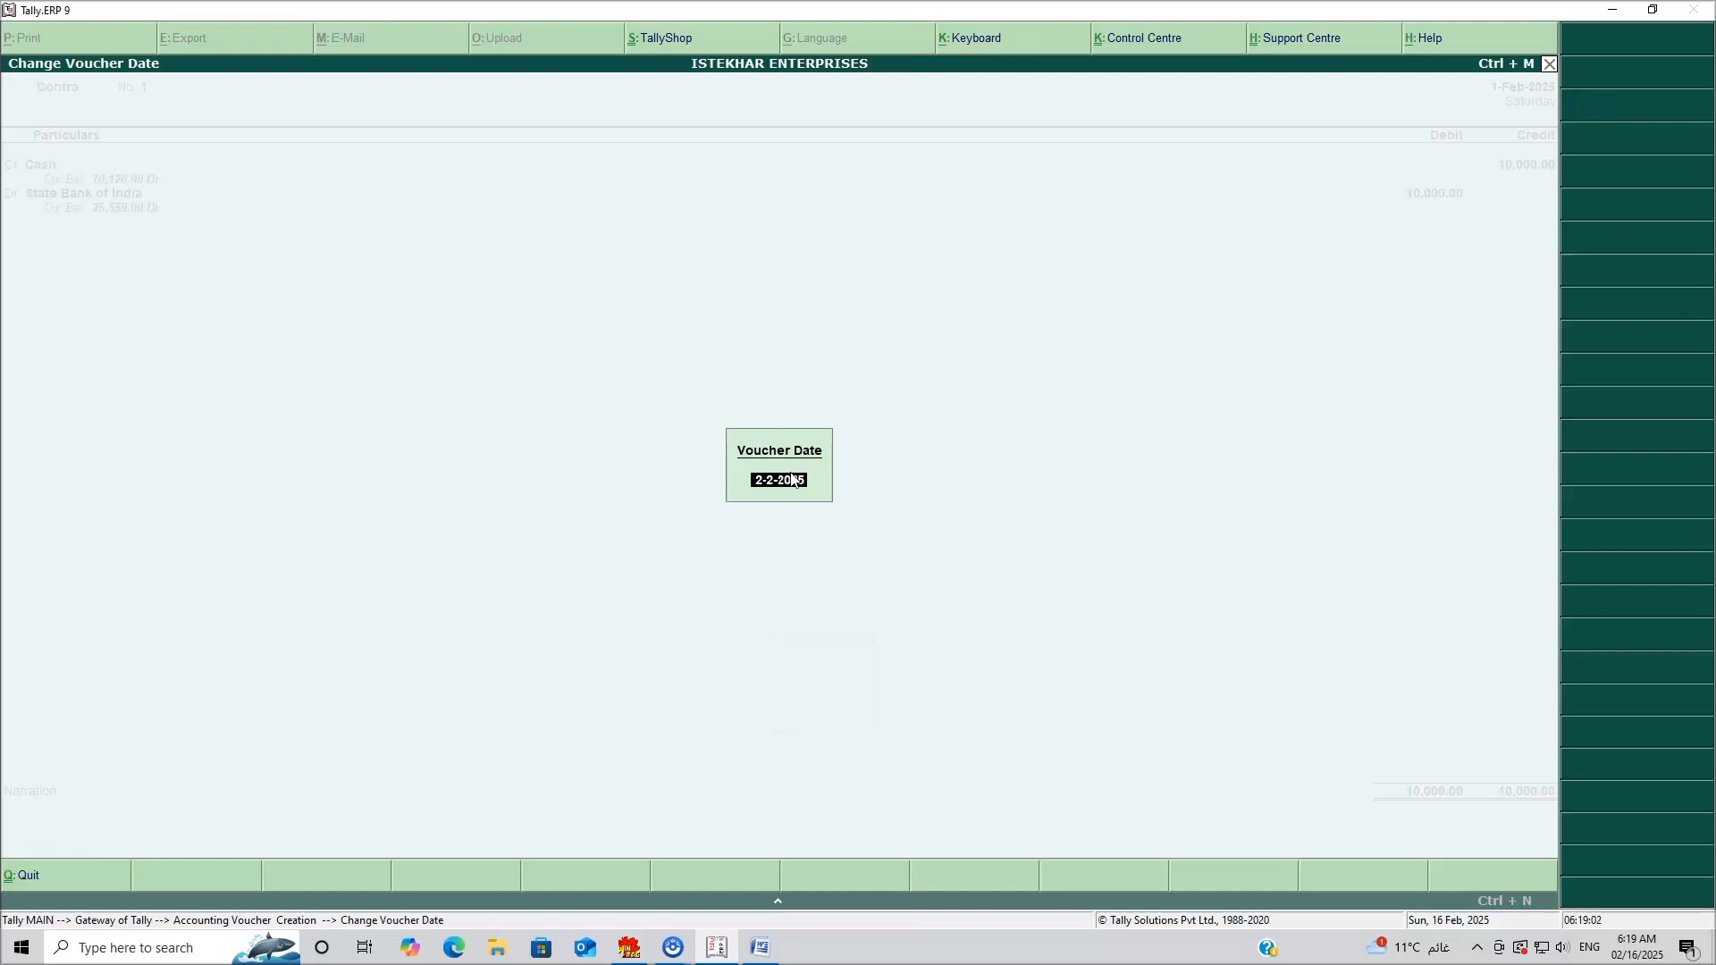
key(Return)
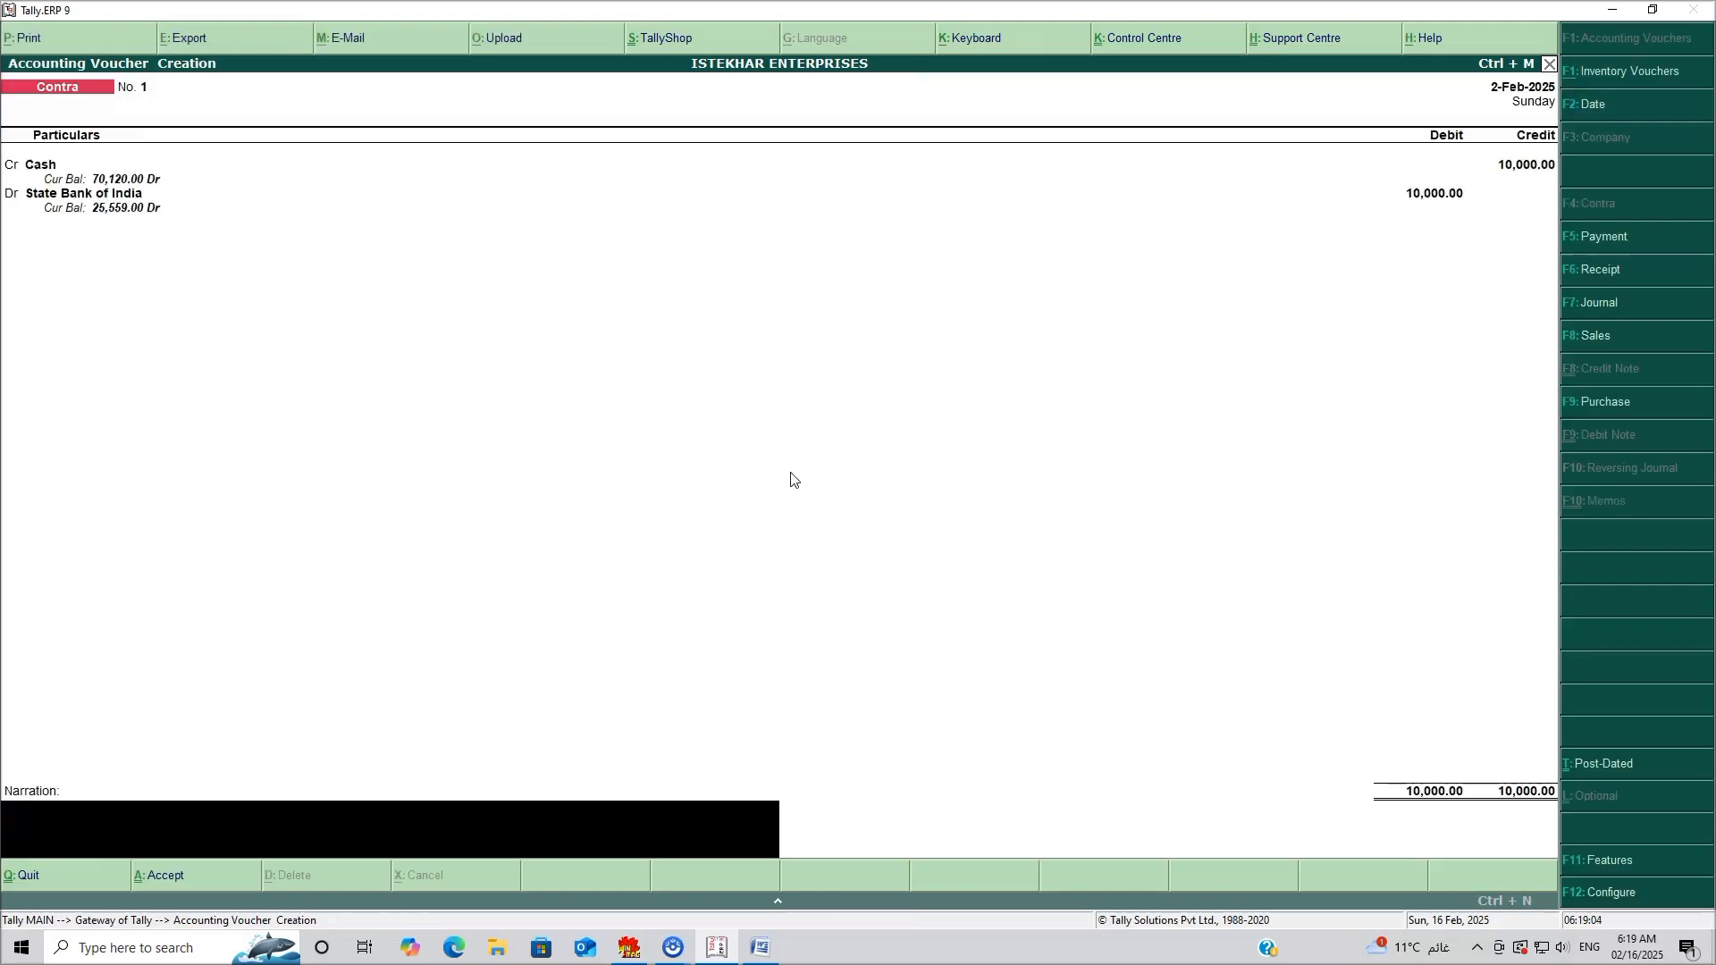
key(Return)
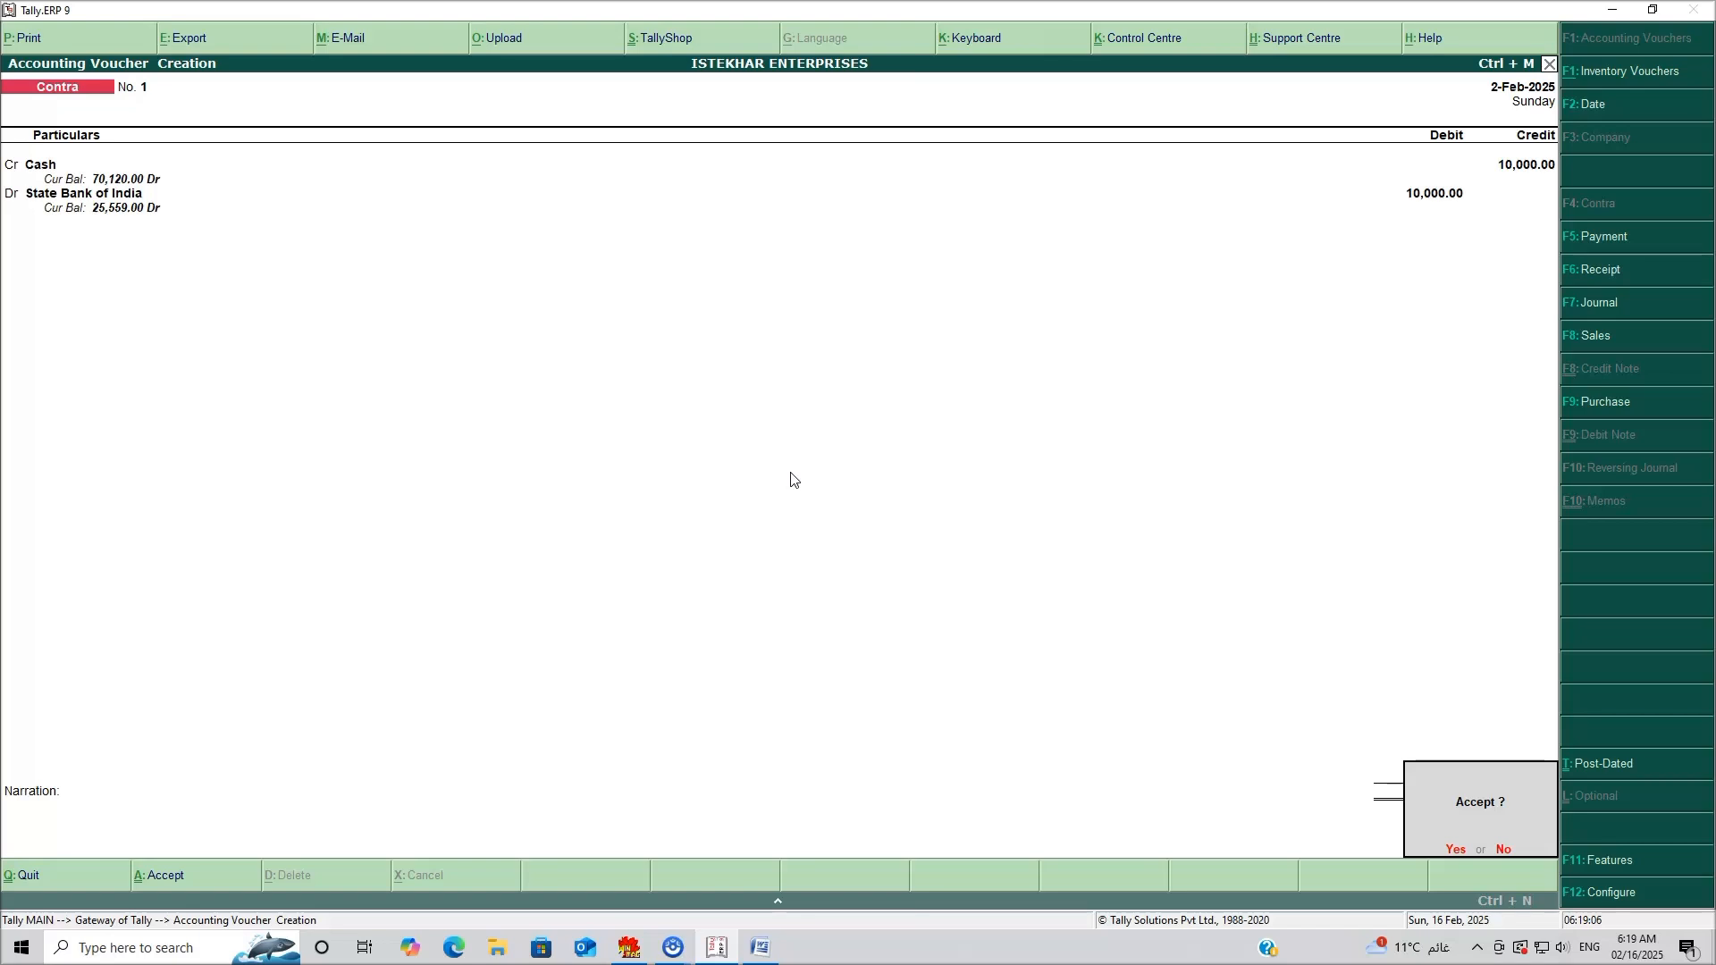
key(Return)
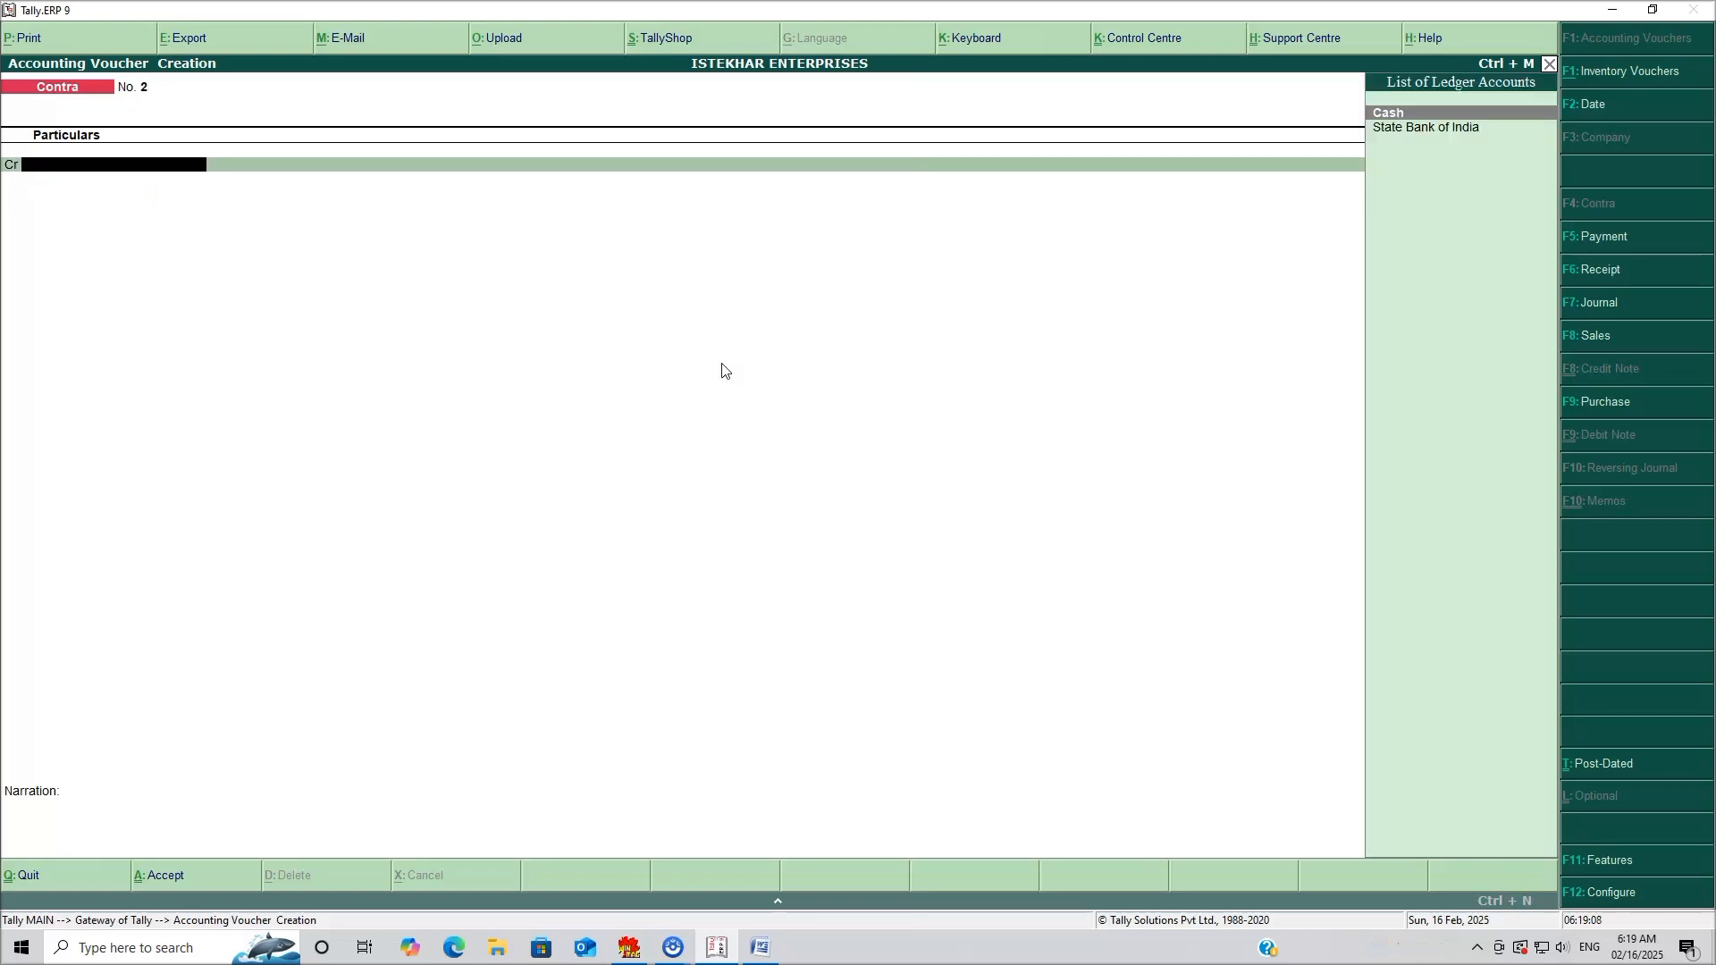
click(760, 947)
drag(434, 481, 624, 487)
drag(770, 481, 435, 467)
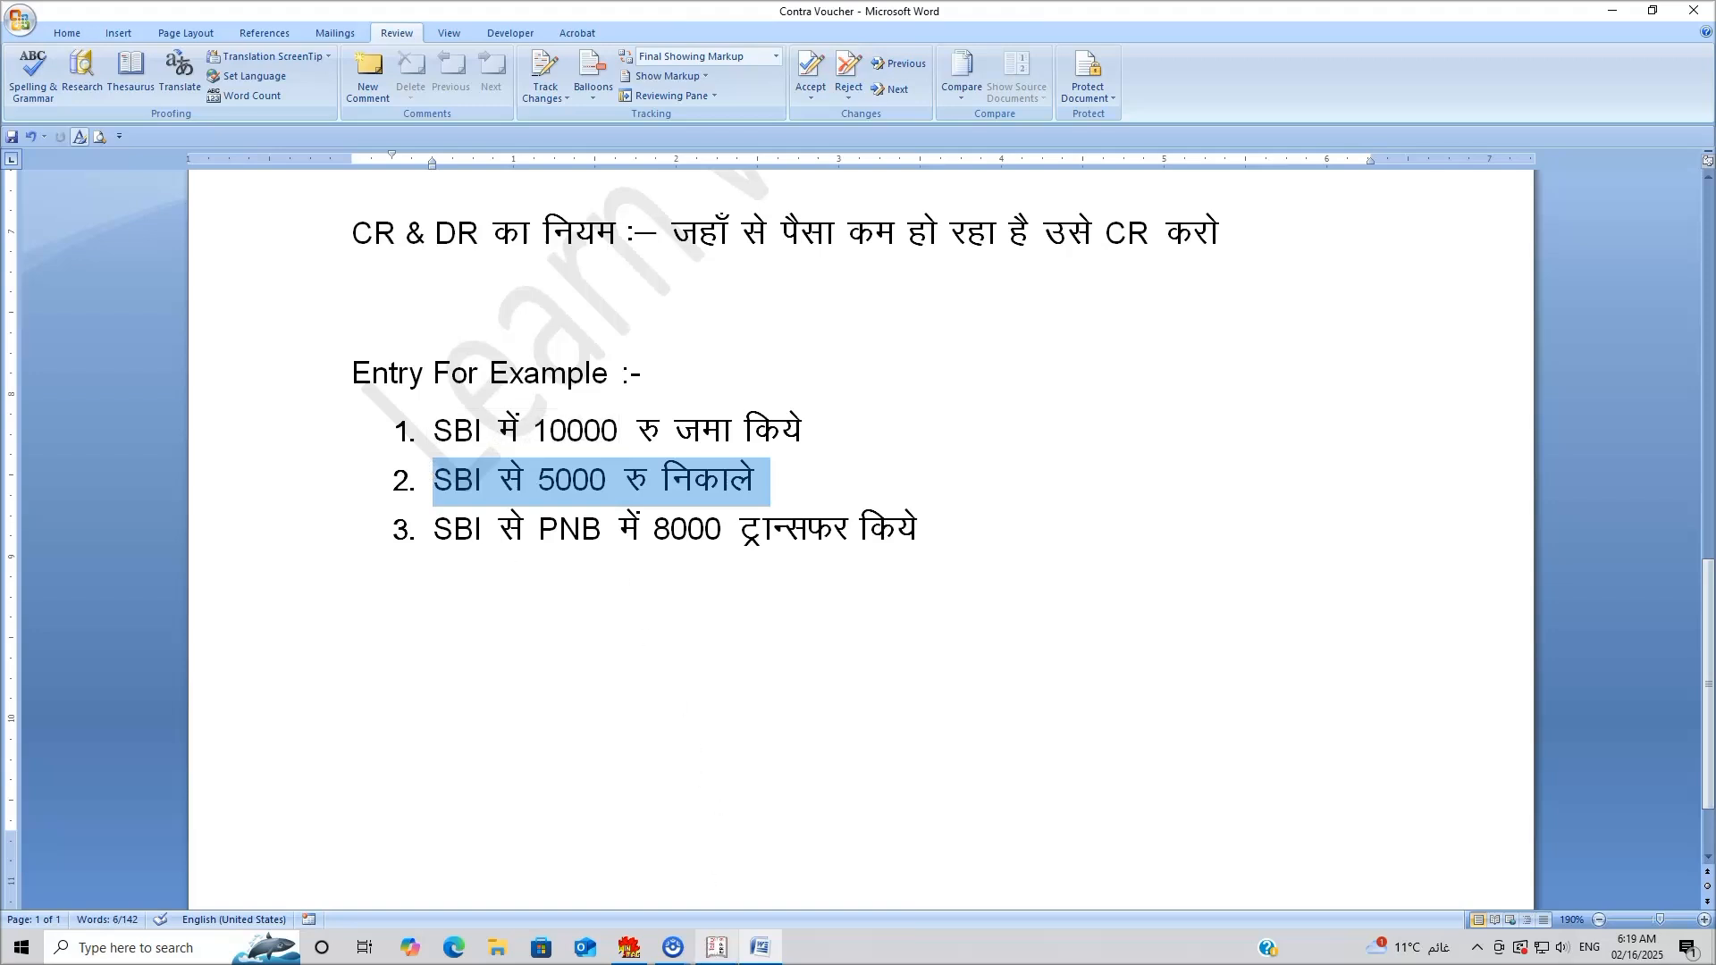
click(713, 954)
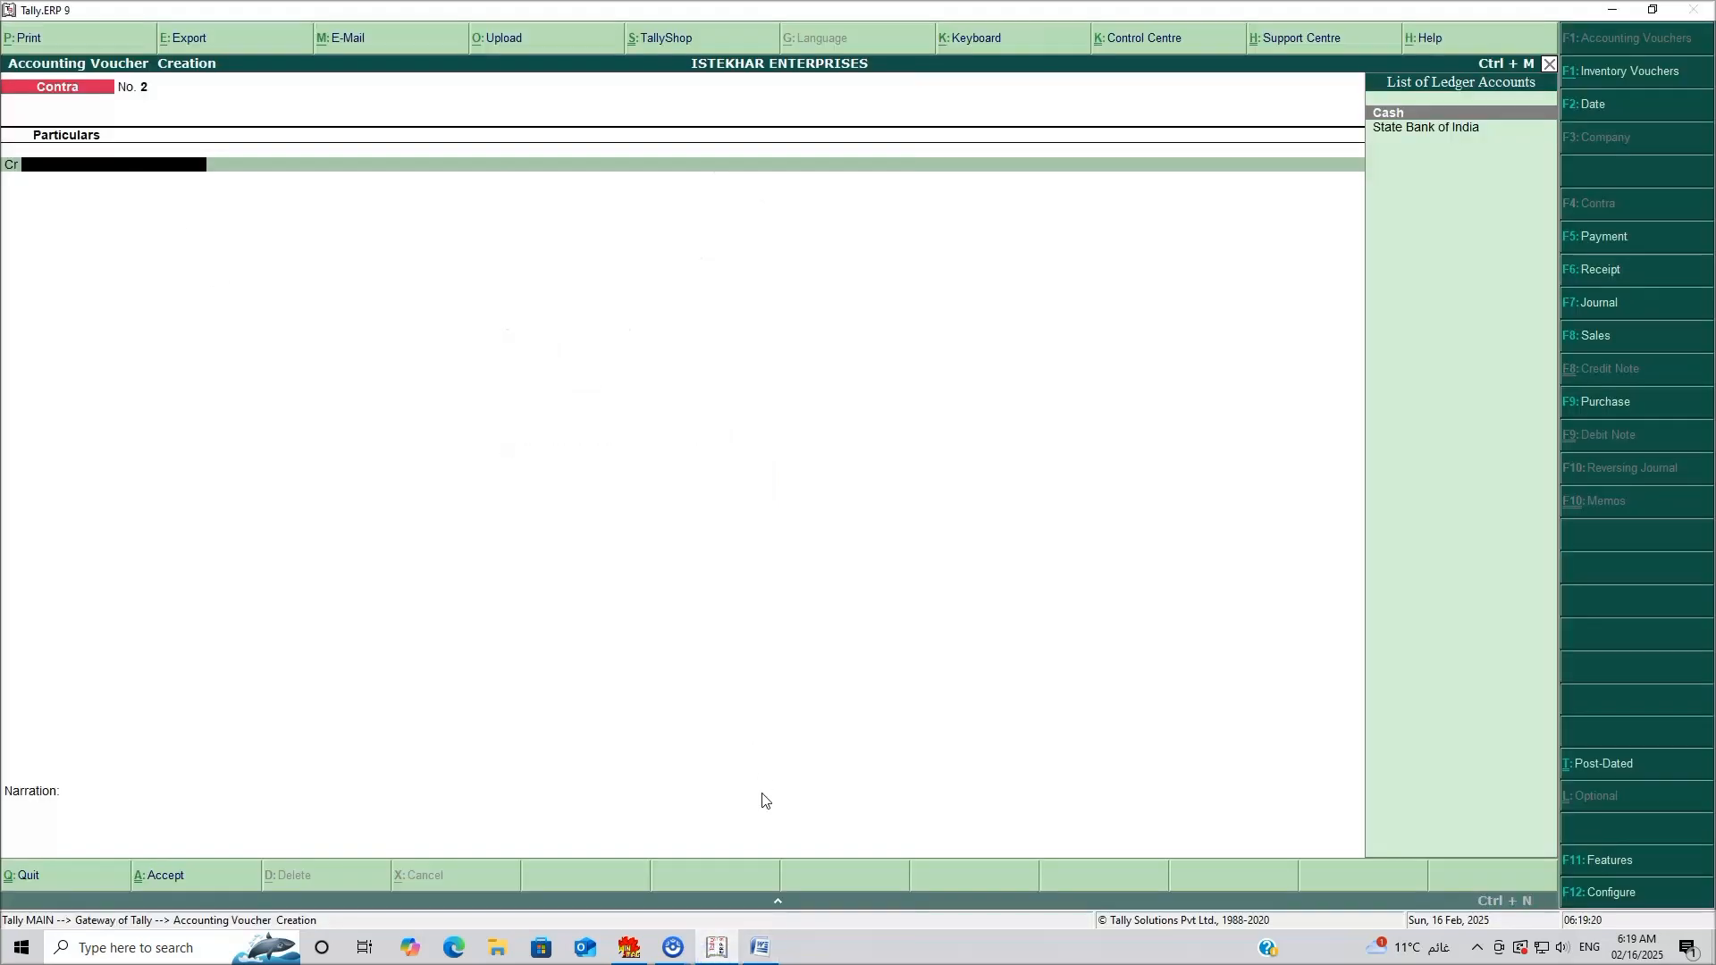
Credit State Bank of India with 5,000 on Contra voucher No. 2.
mouse_move(760, 949)
click(1446, 127)
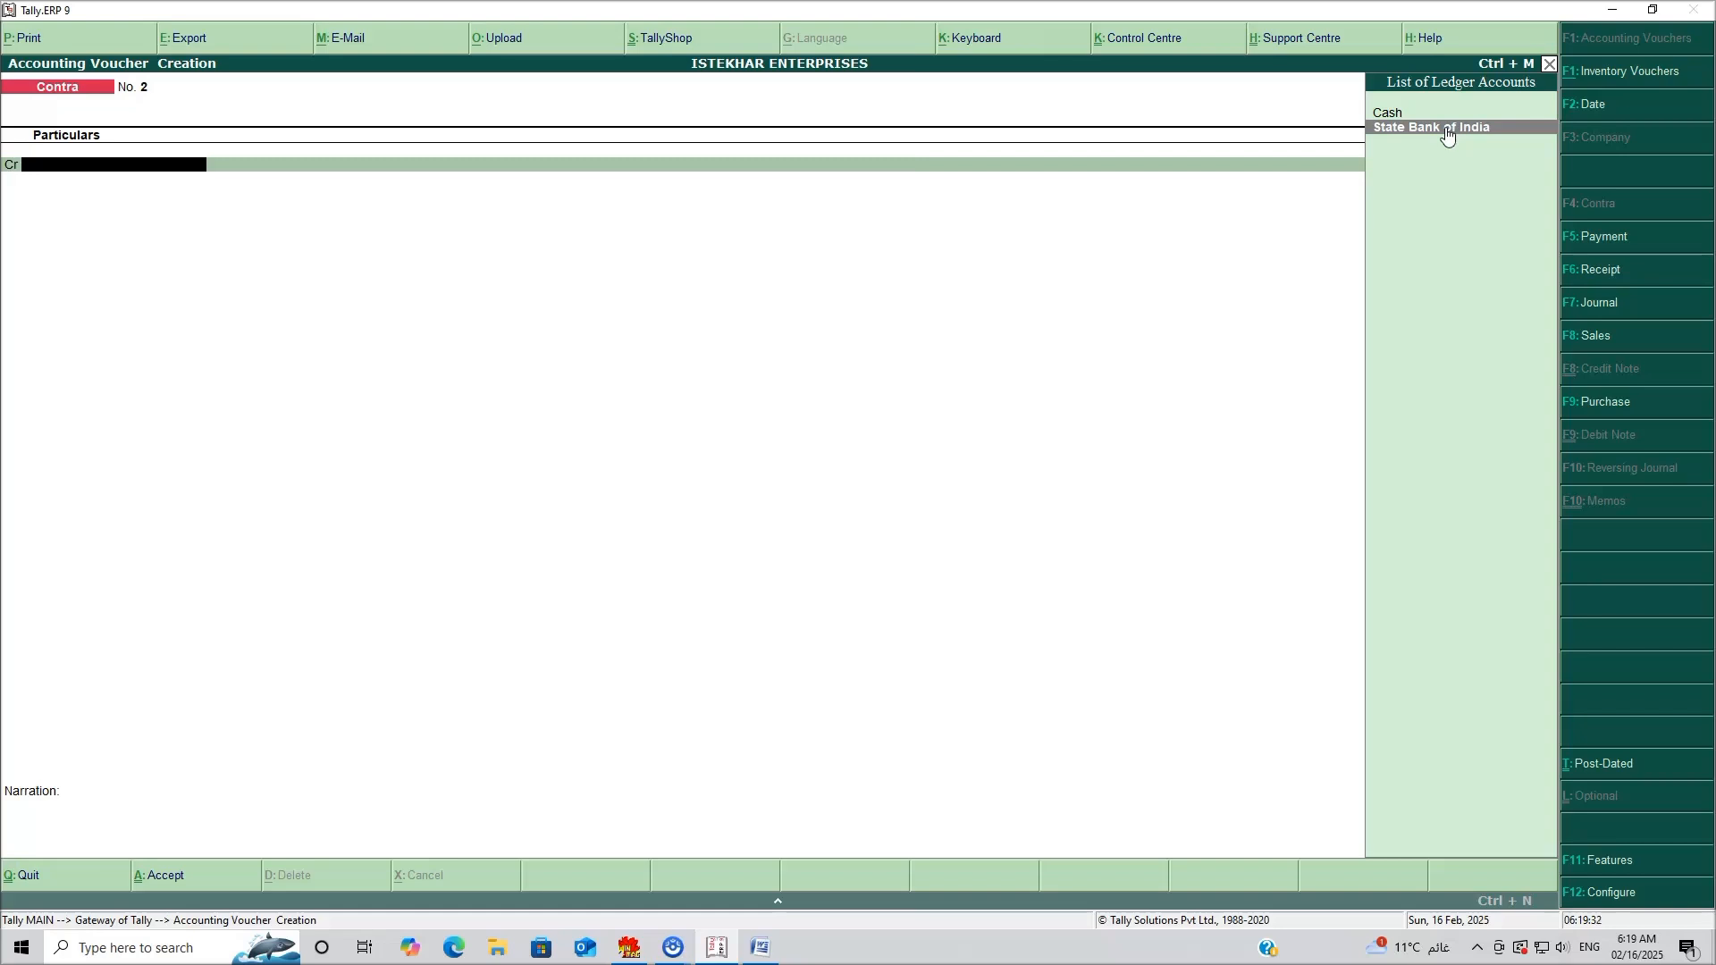
click(1447, 129)
text(5000)
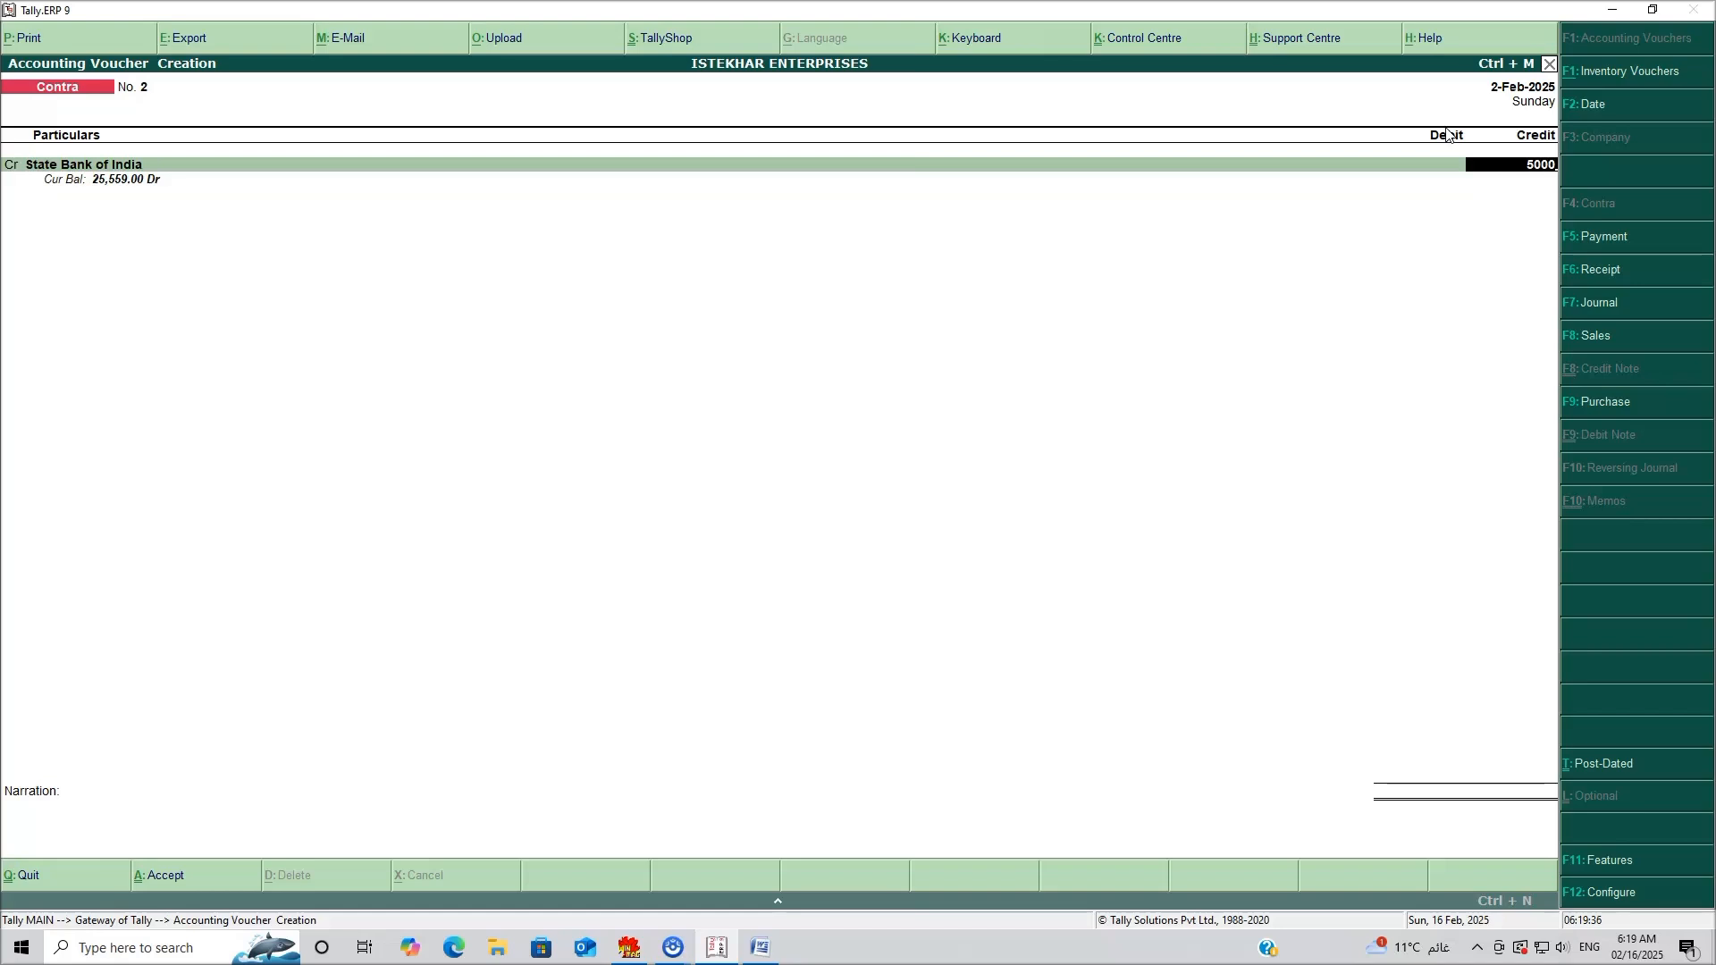
key(Return)
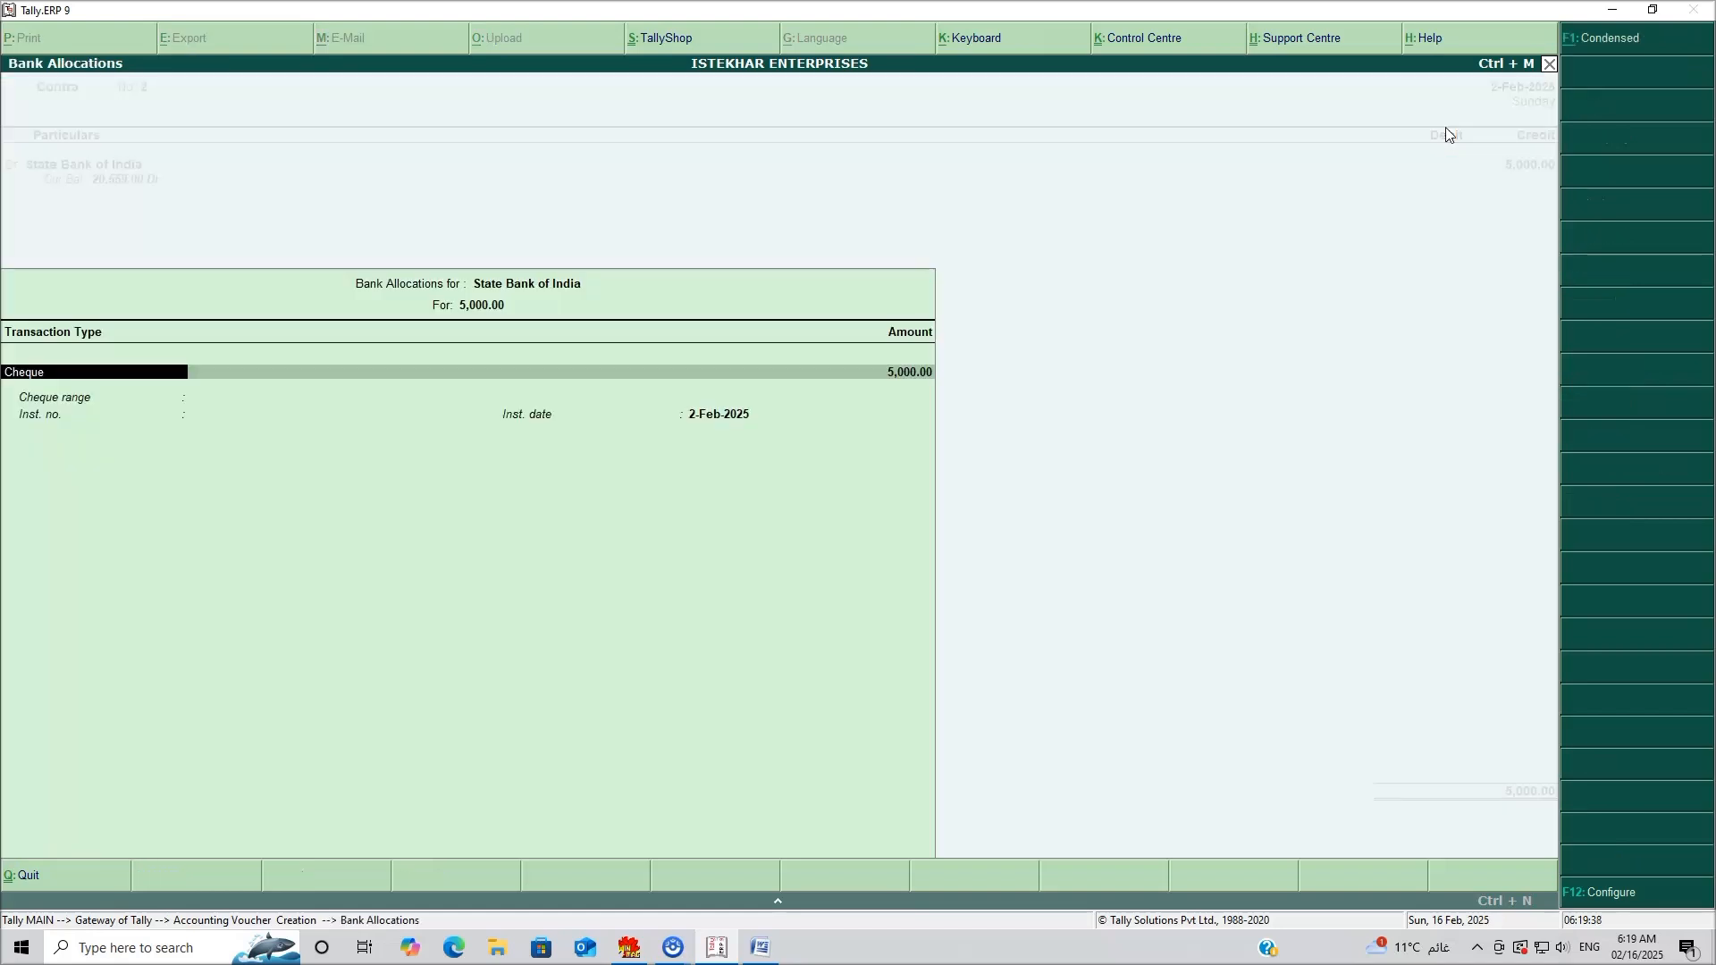
Allocate the 5,000 as a cheque, instrument no. 0215, dated 2-Feb-2025.
key(Return)
key(Return)
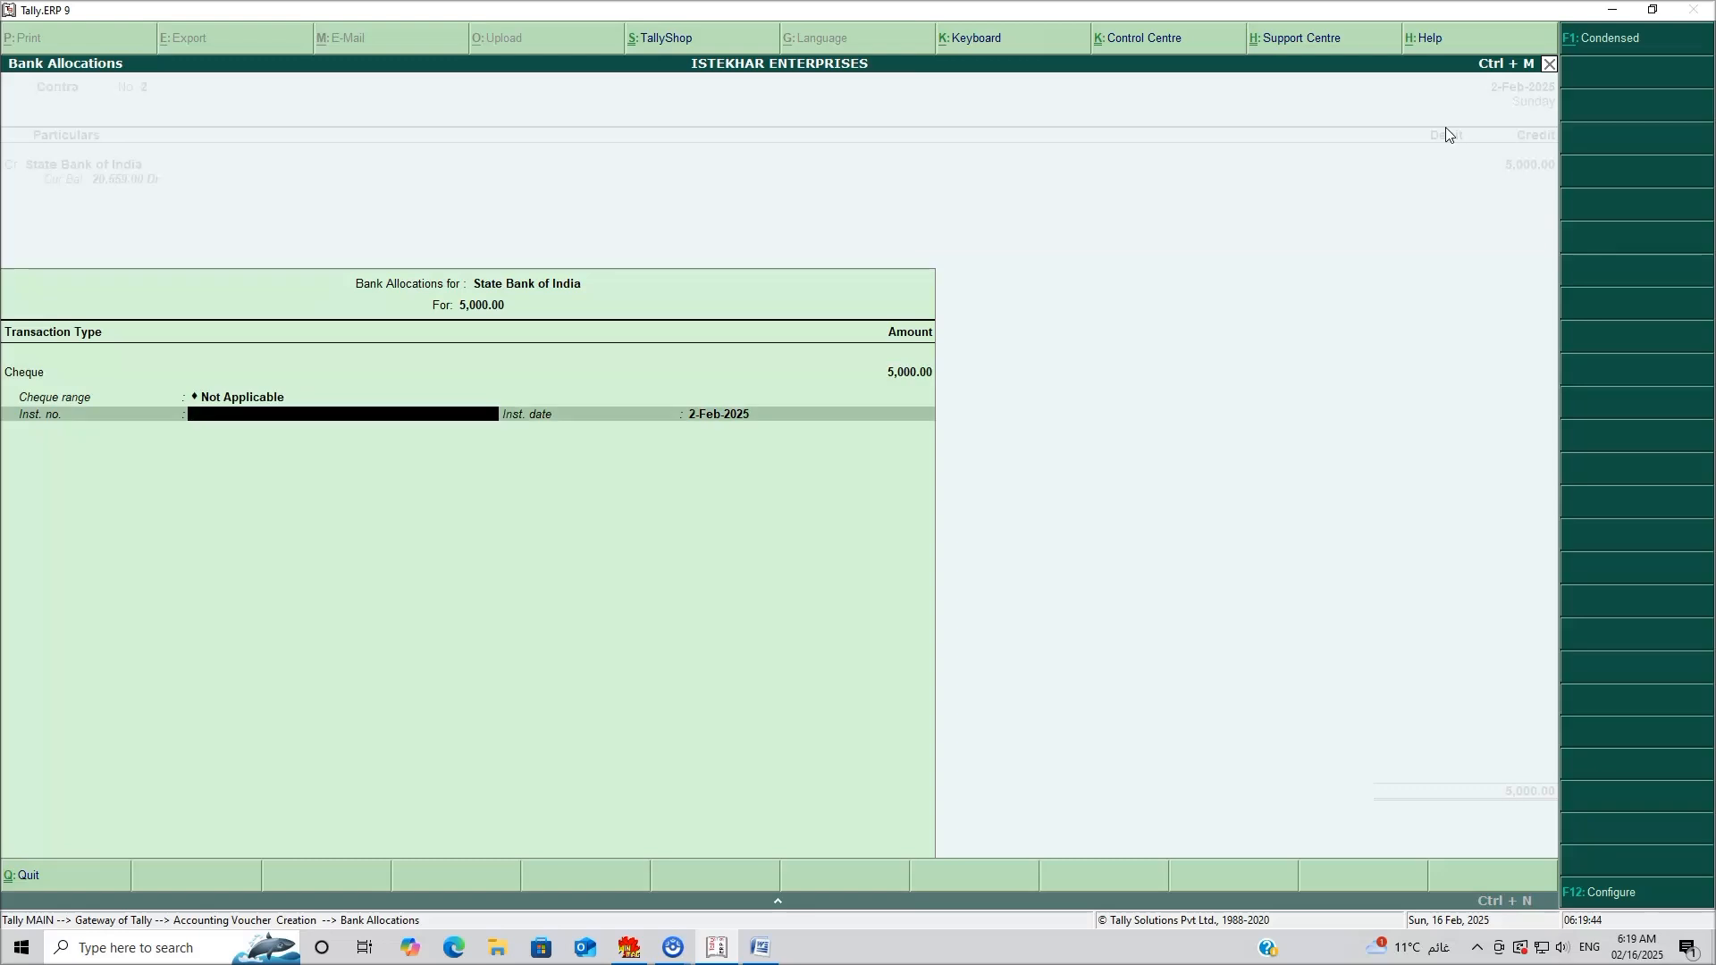
text(0215)
key(Return)
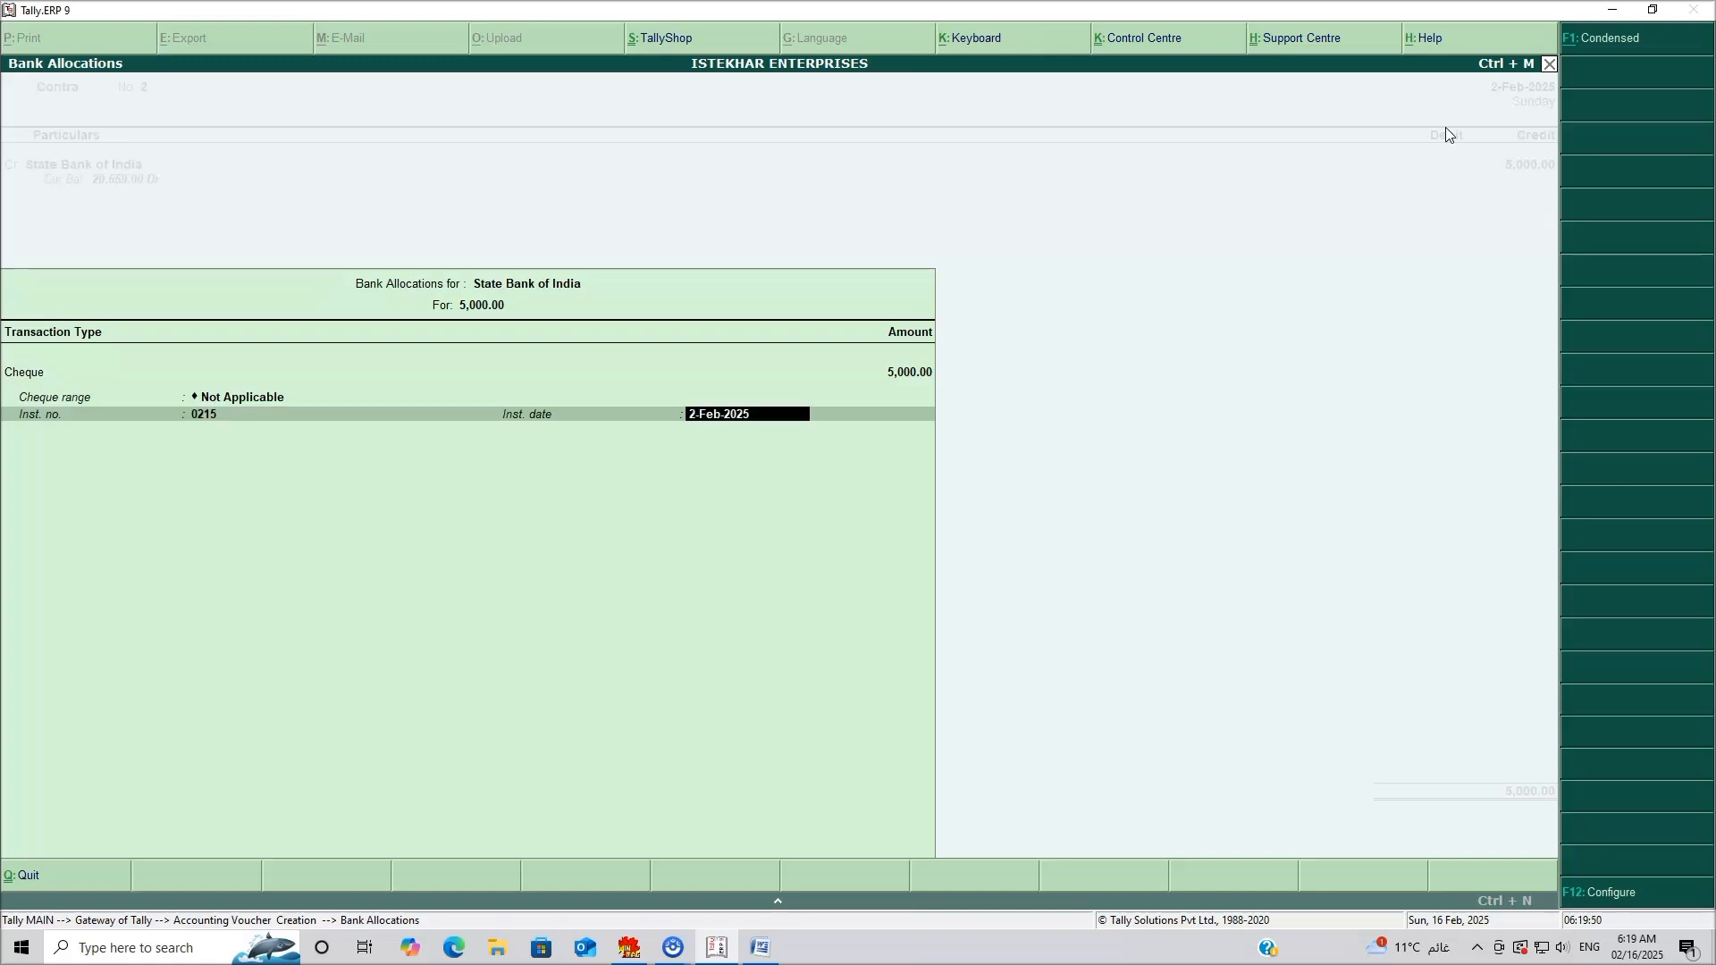
key(Return)
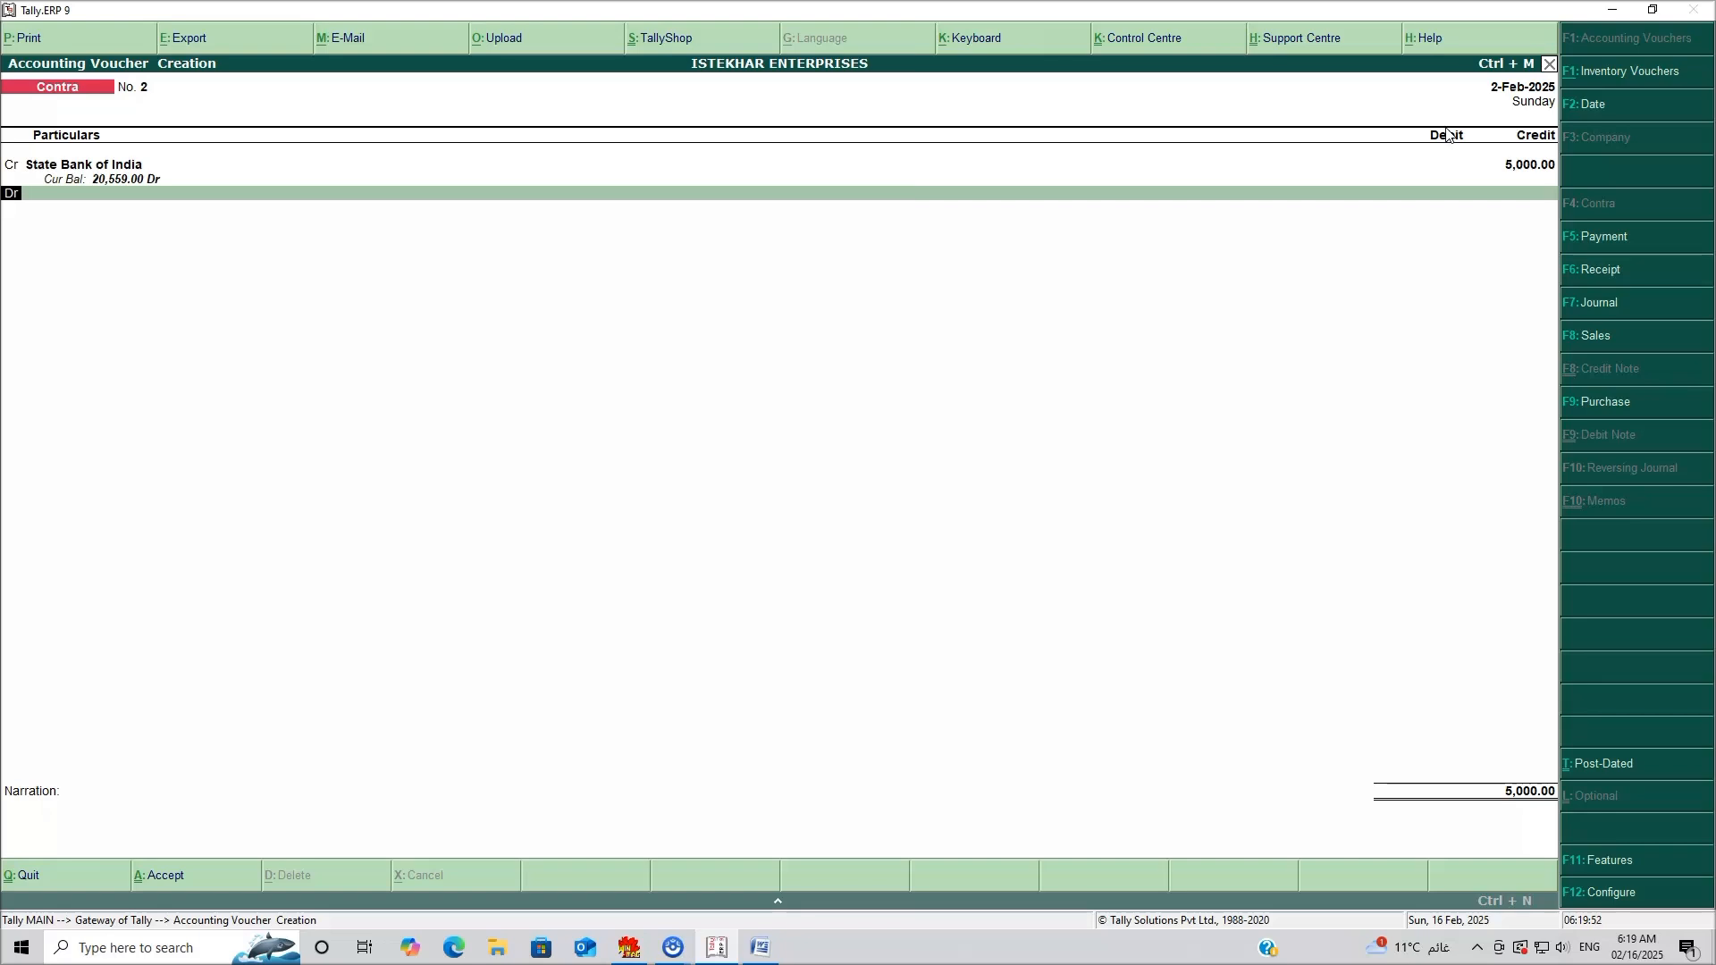
Debit Cash with the 5,000 withdrawal amount.
key(Return)
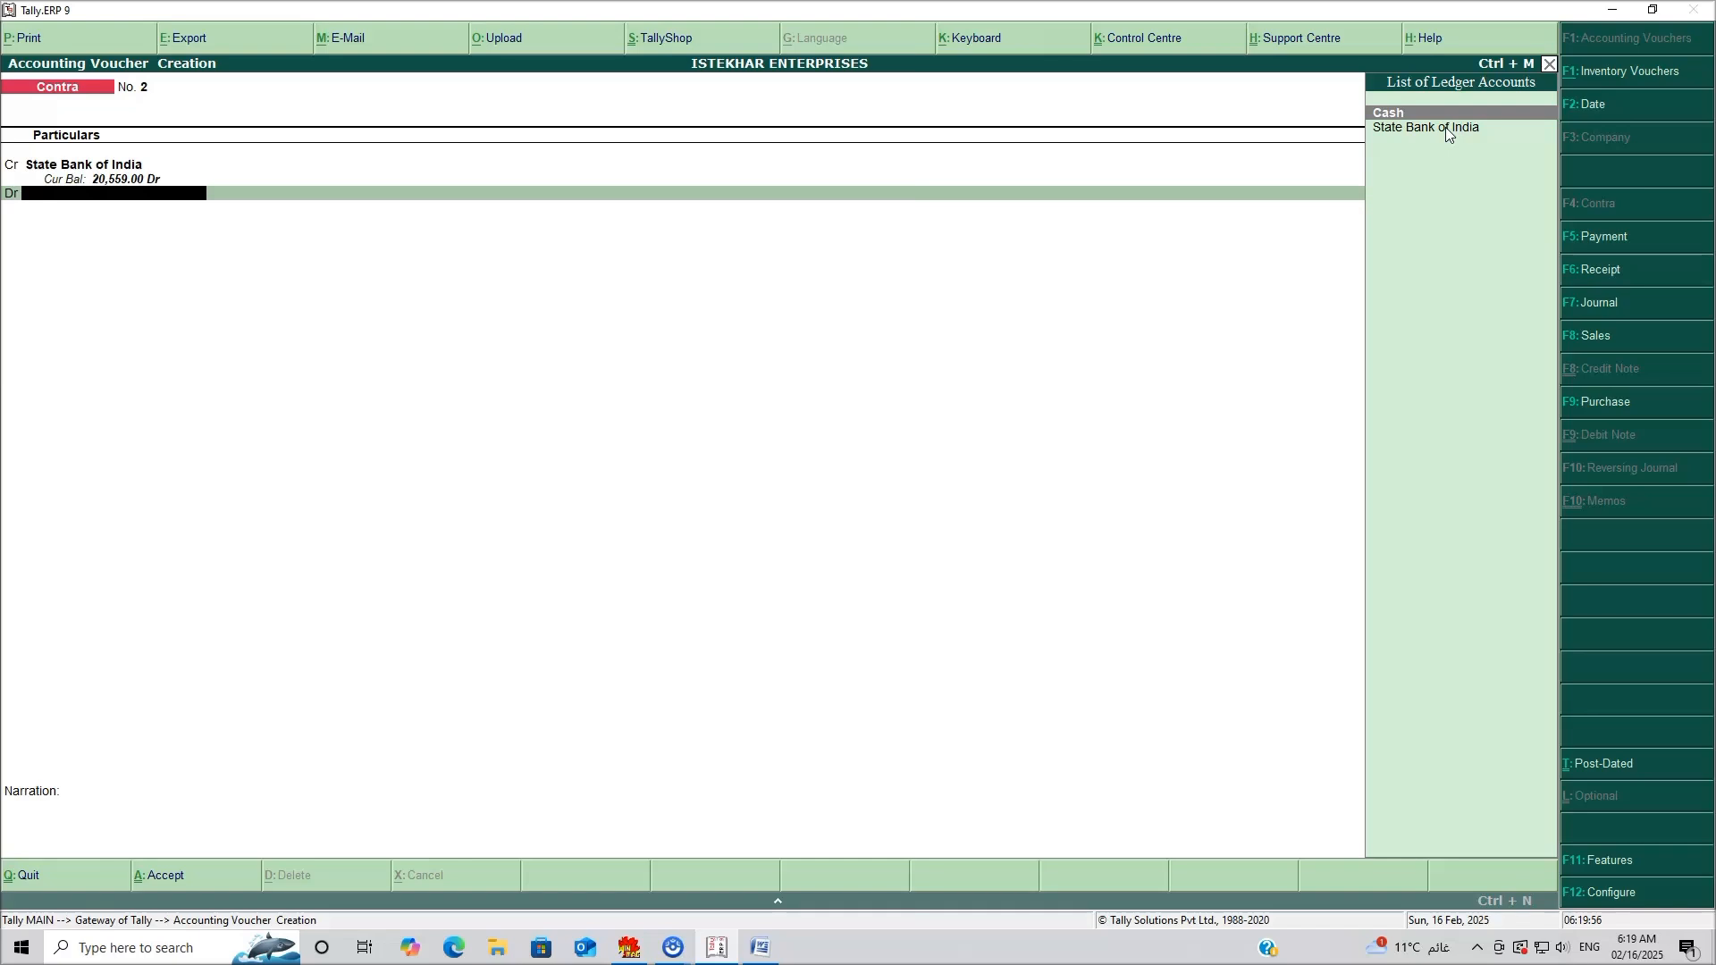
key(Return)
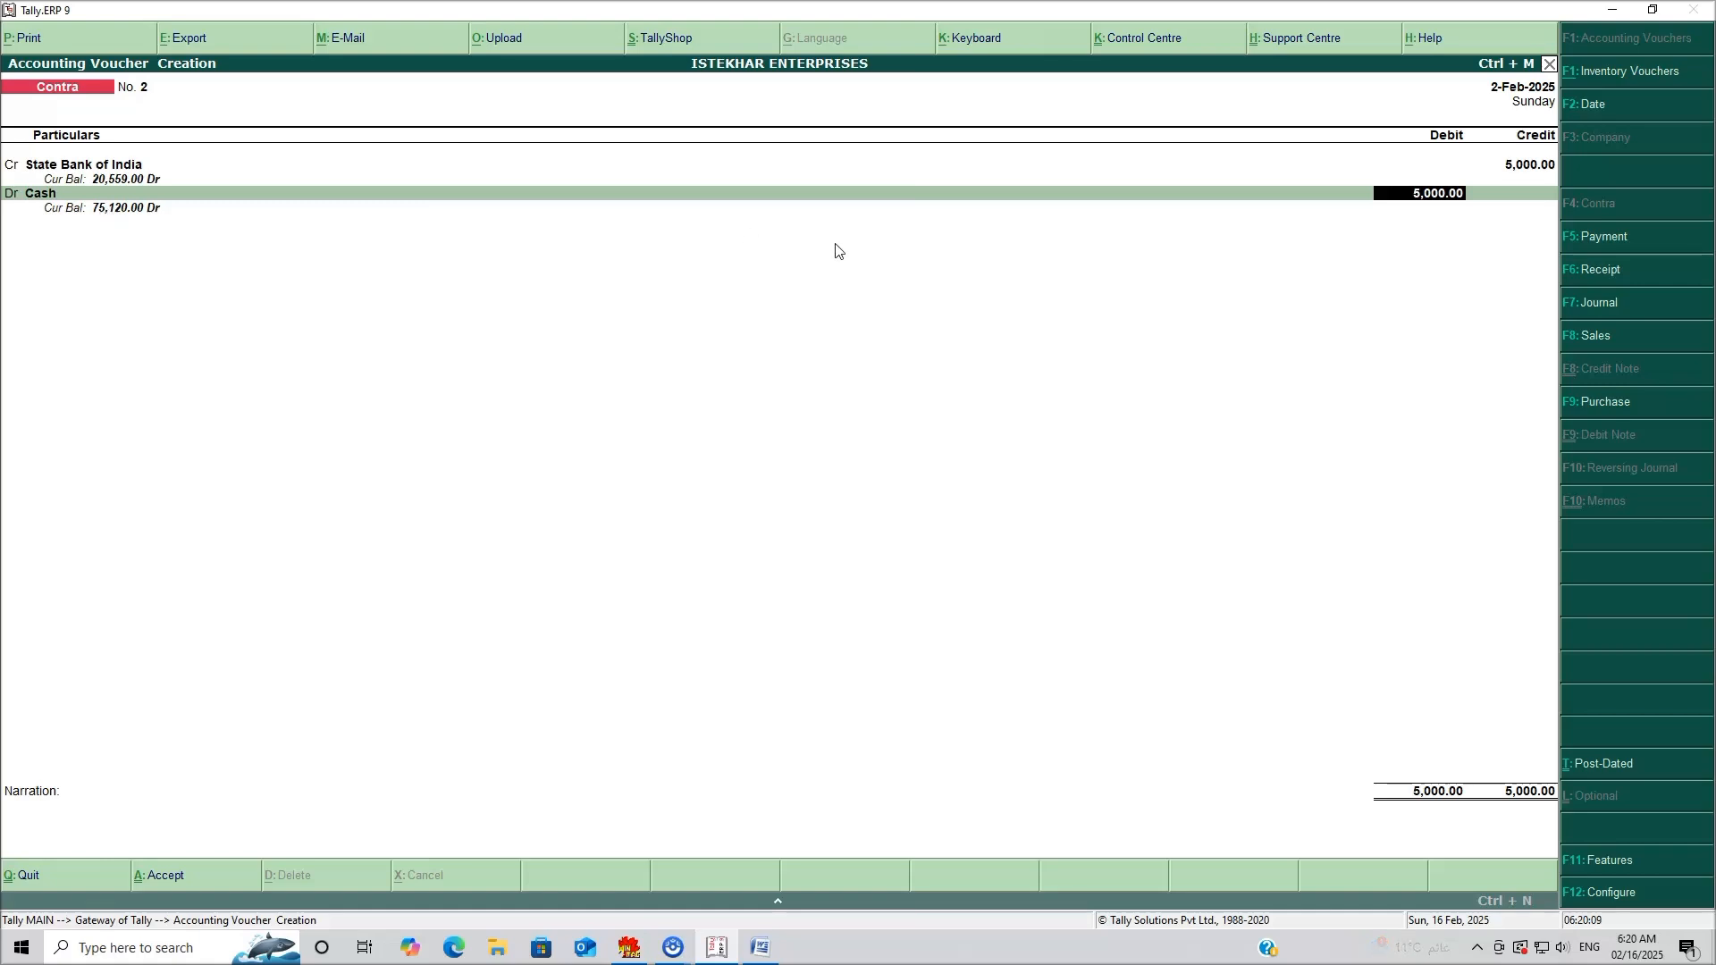
key(Return)
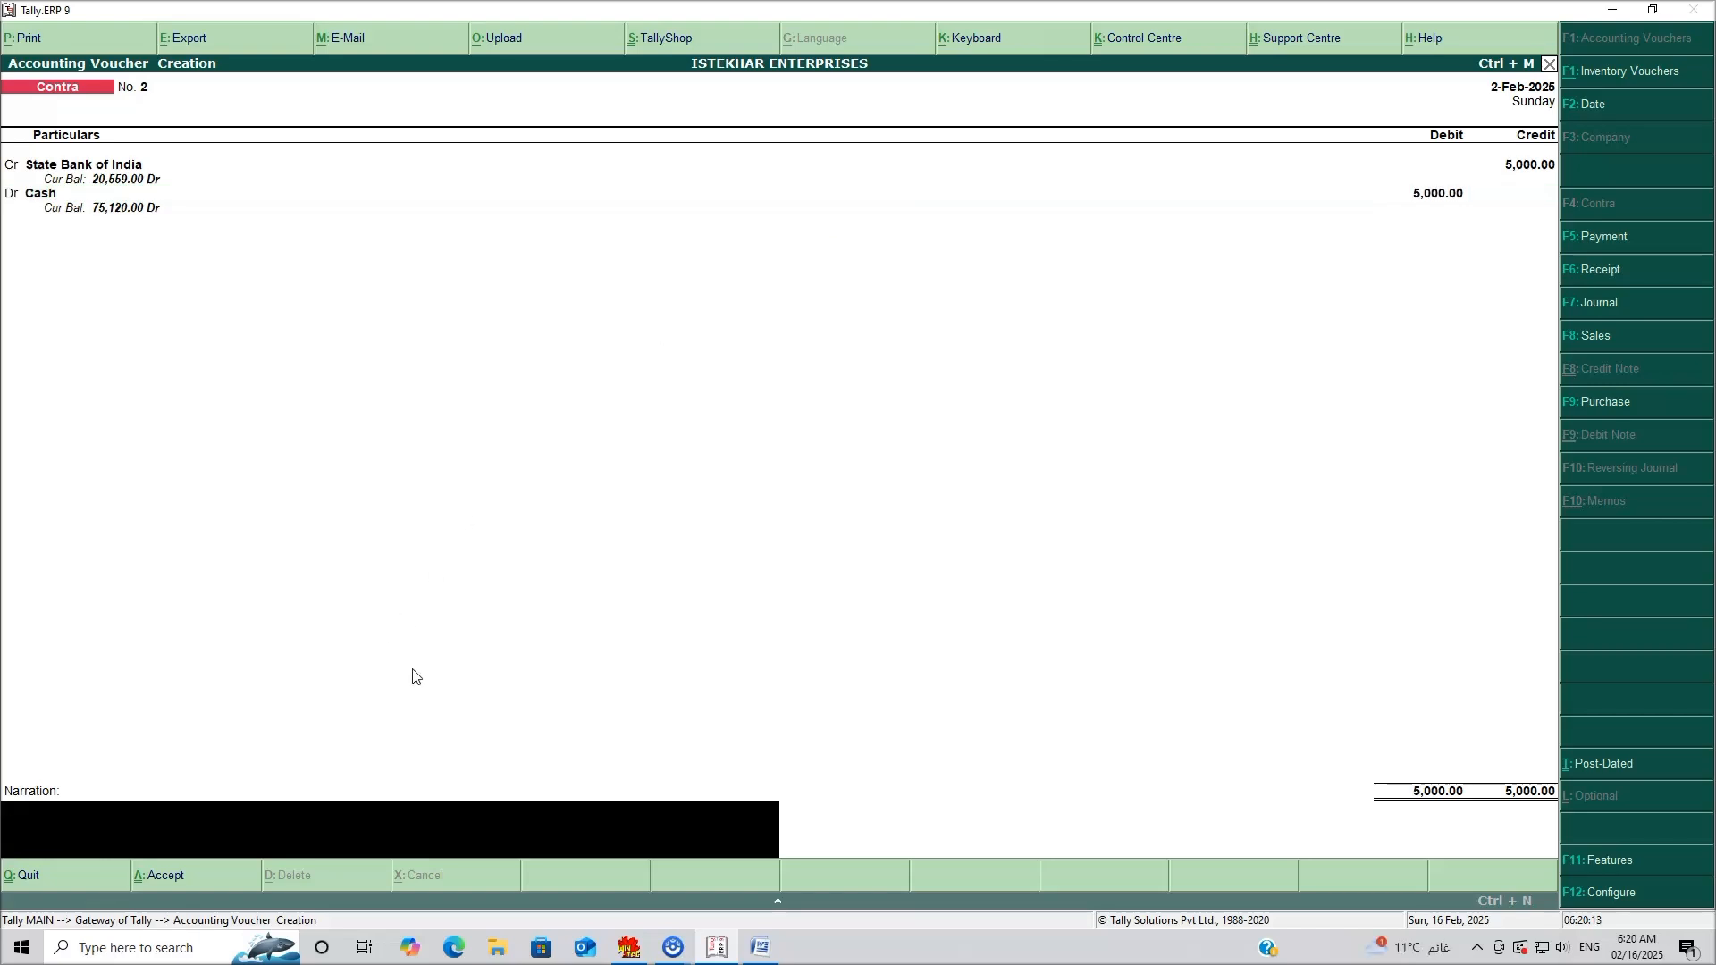
Set the voucher date to 01-02-2025 and save the withdrawal voucher.
key(F2)
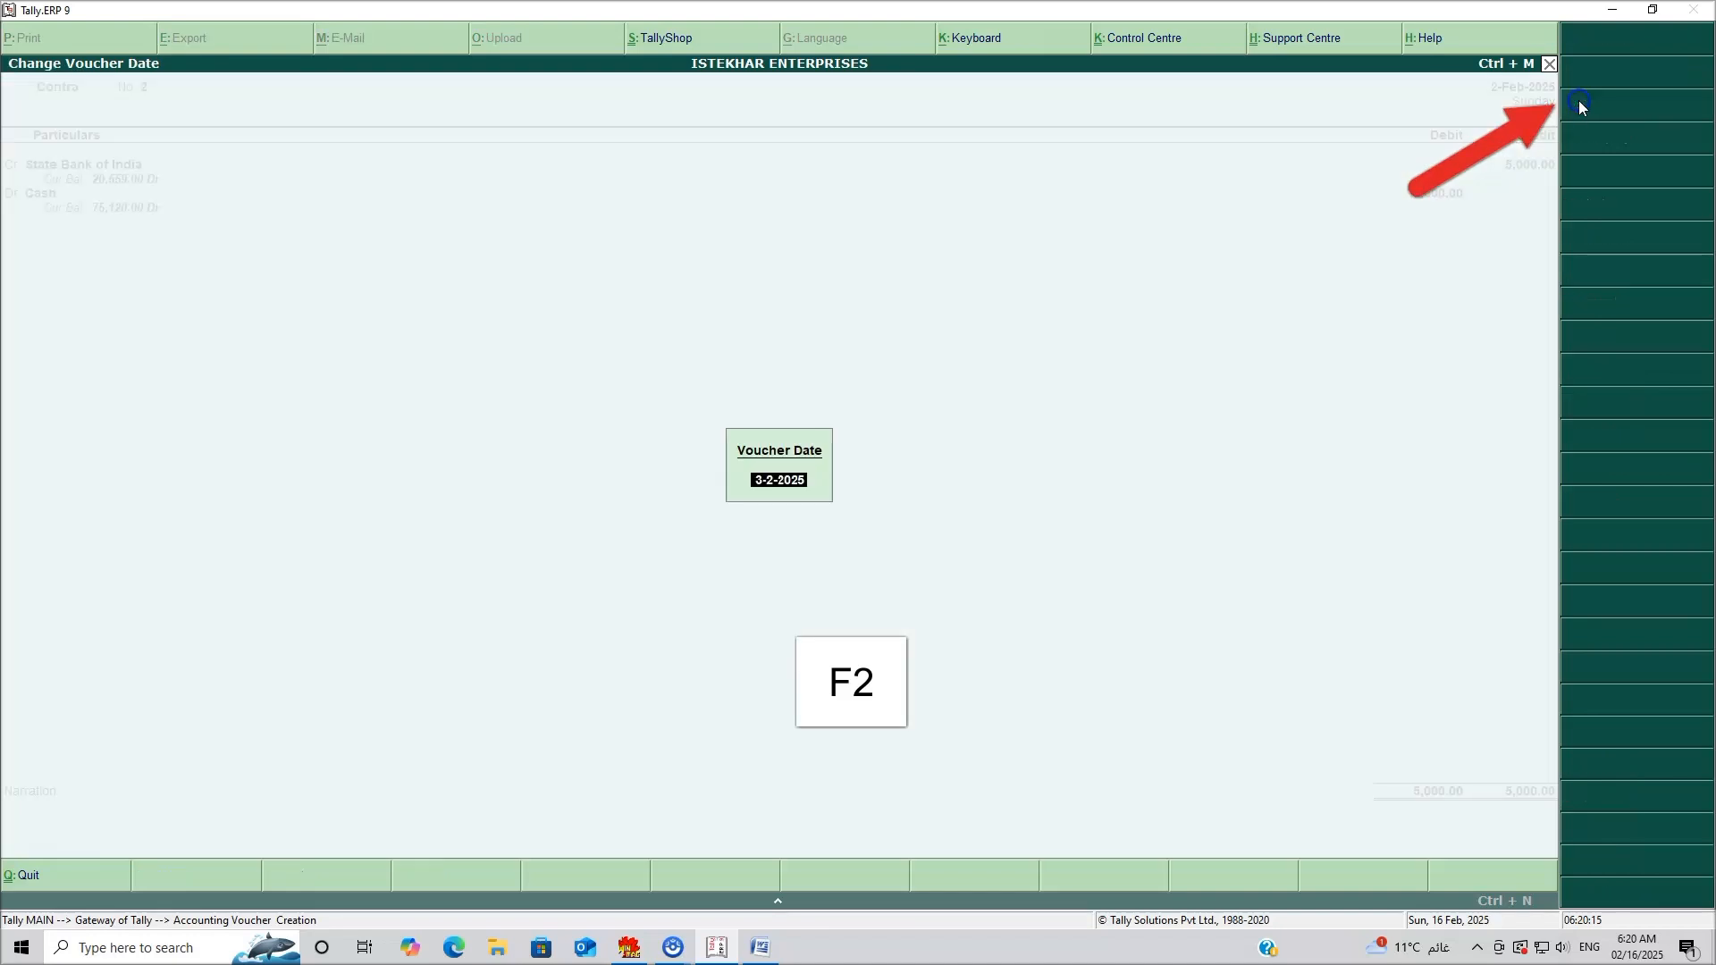
text(01-02-2025)
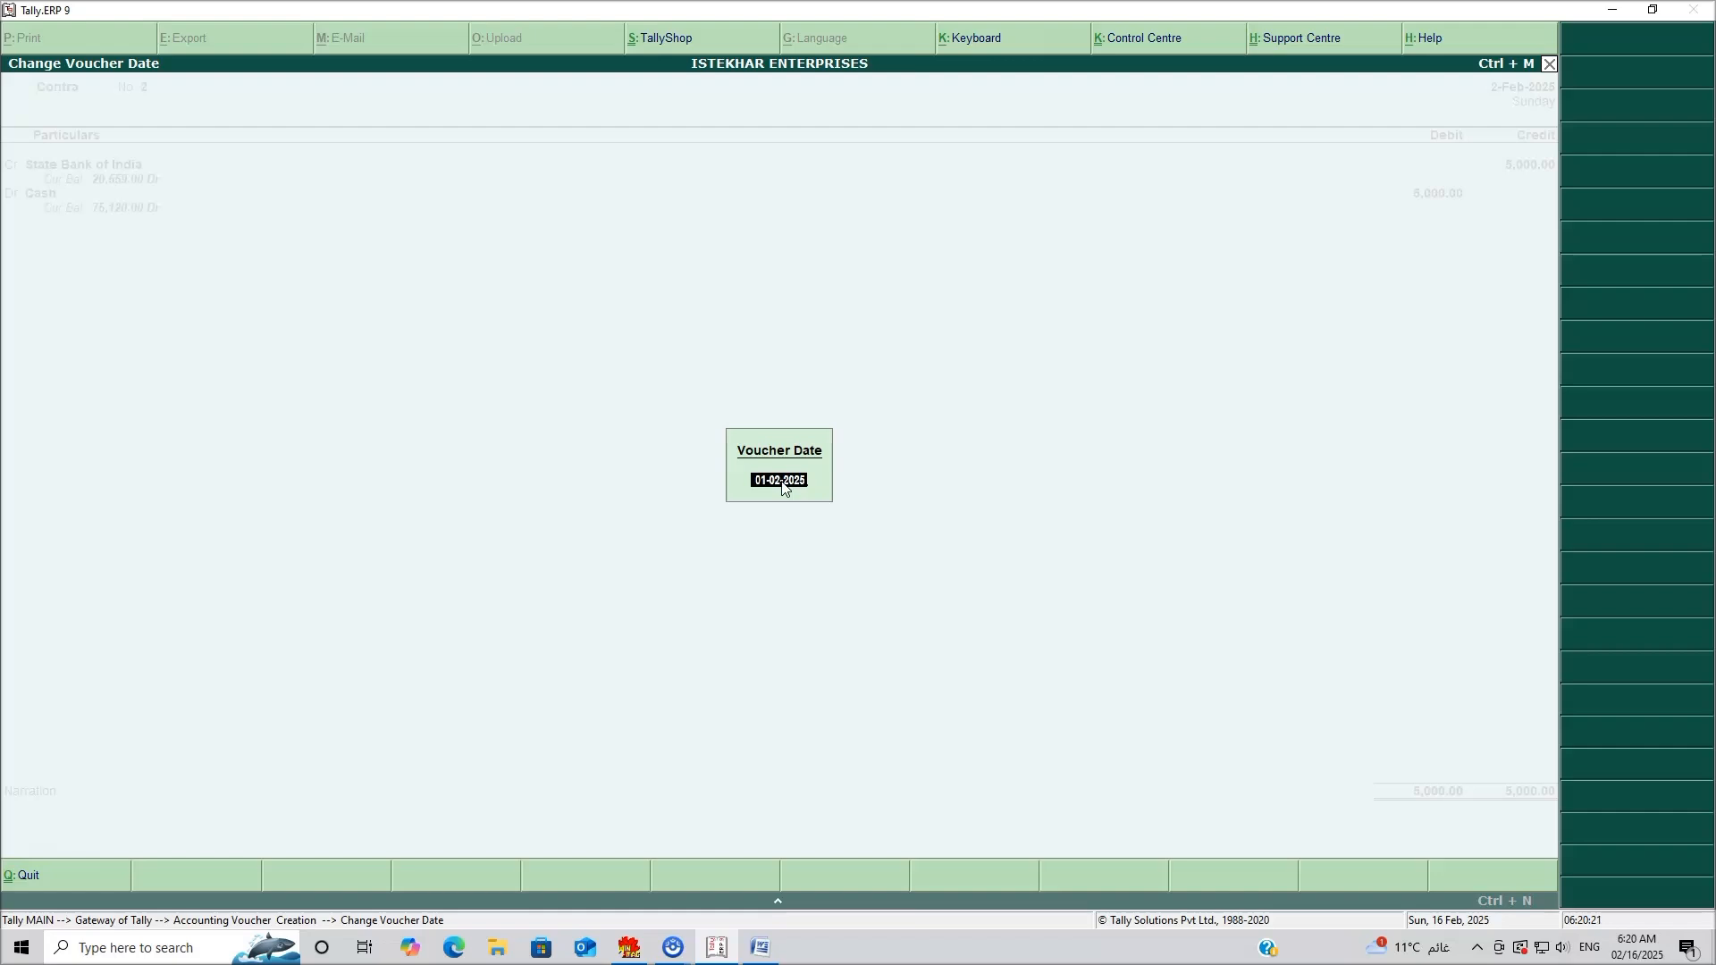
key(Return)
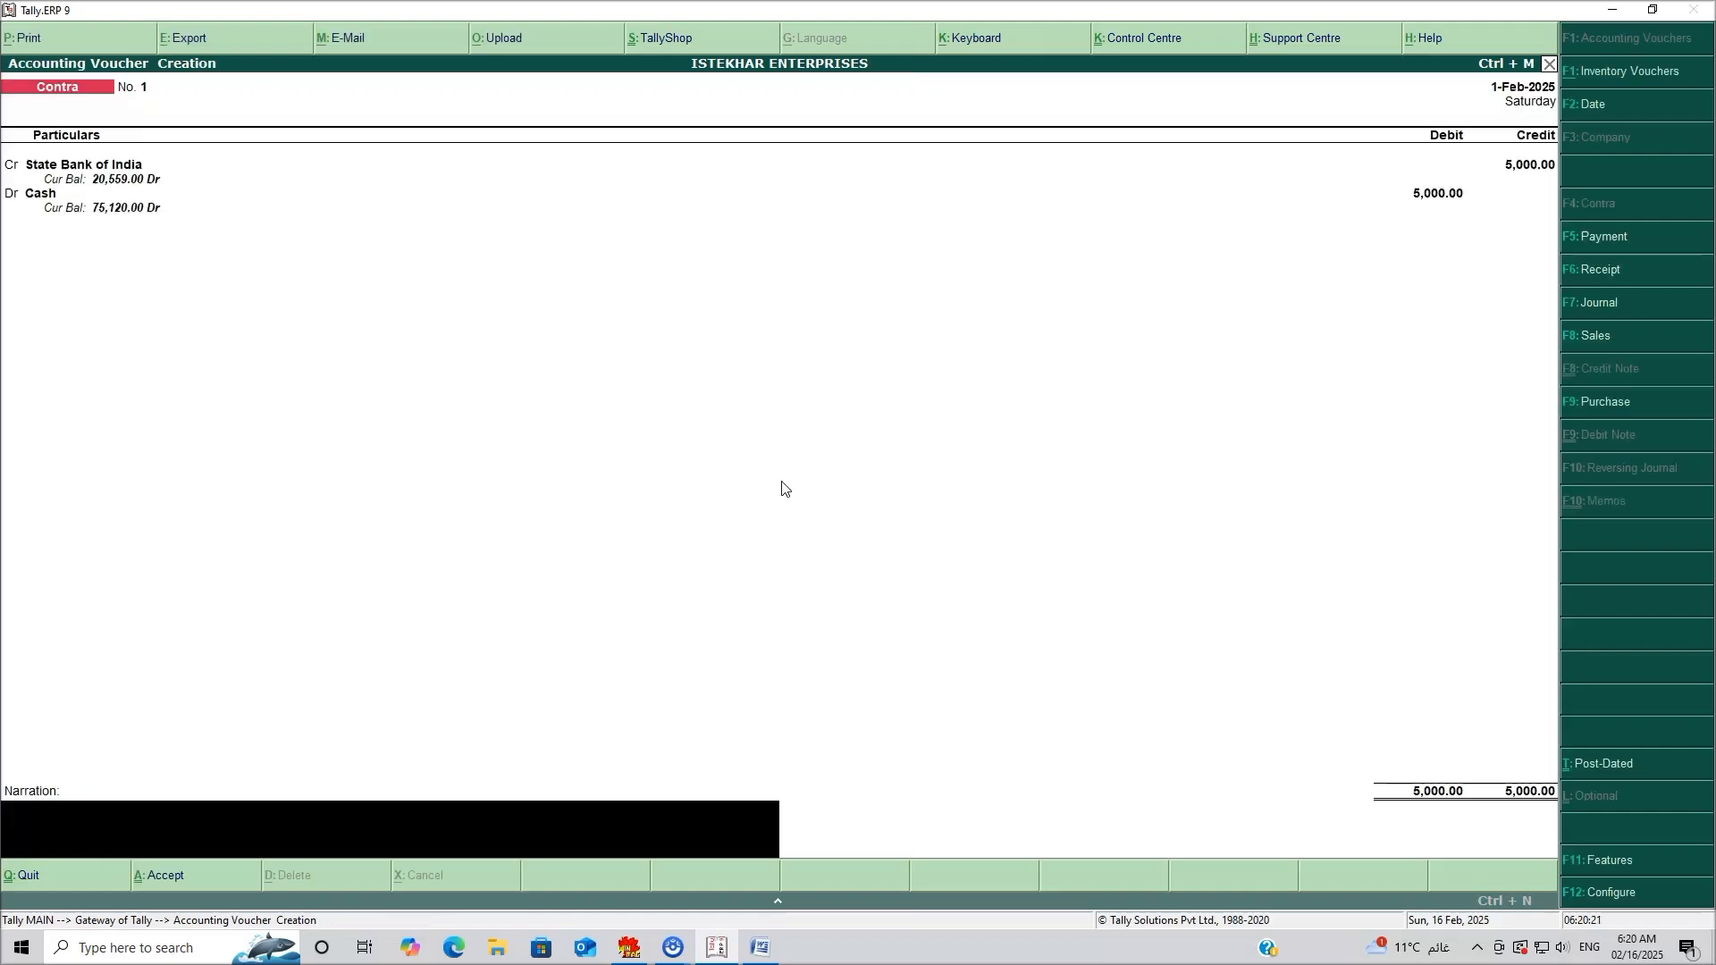
key(Return)
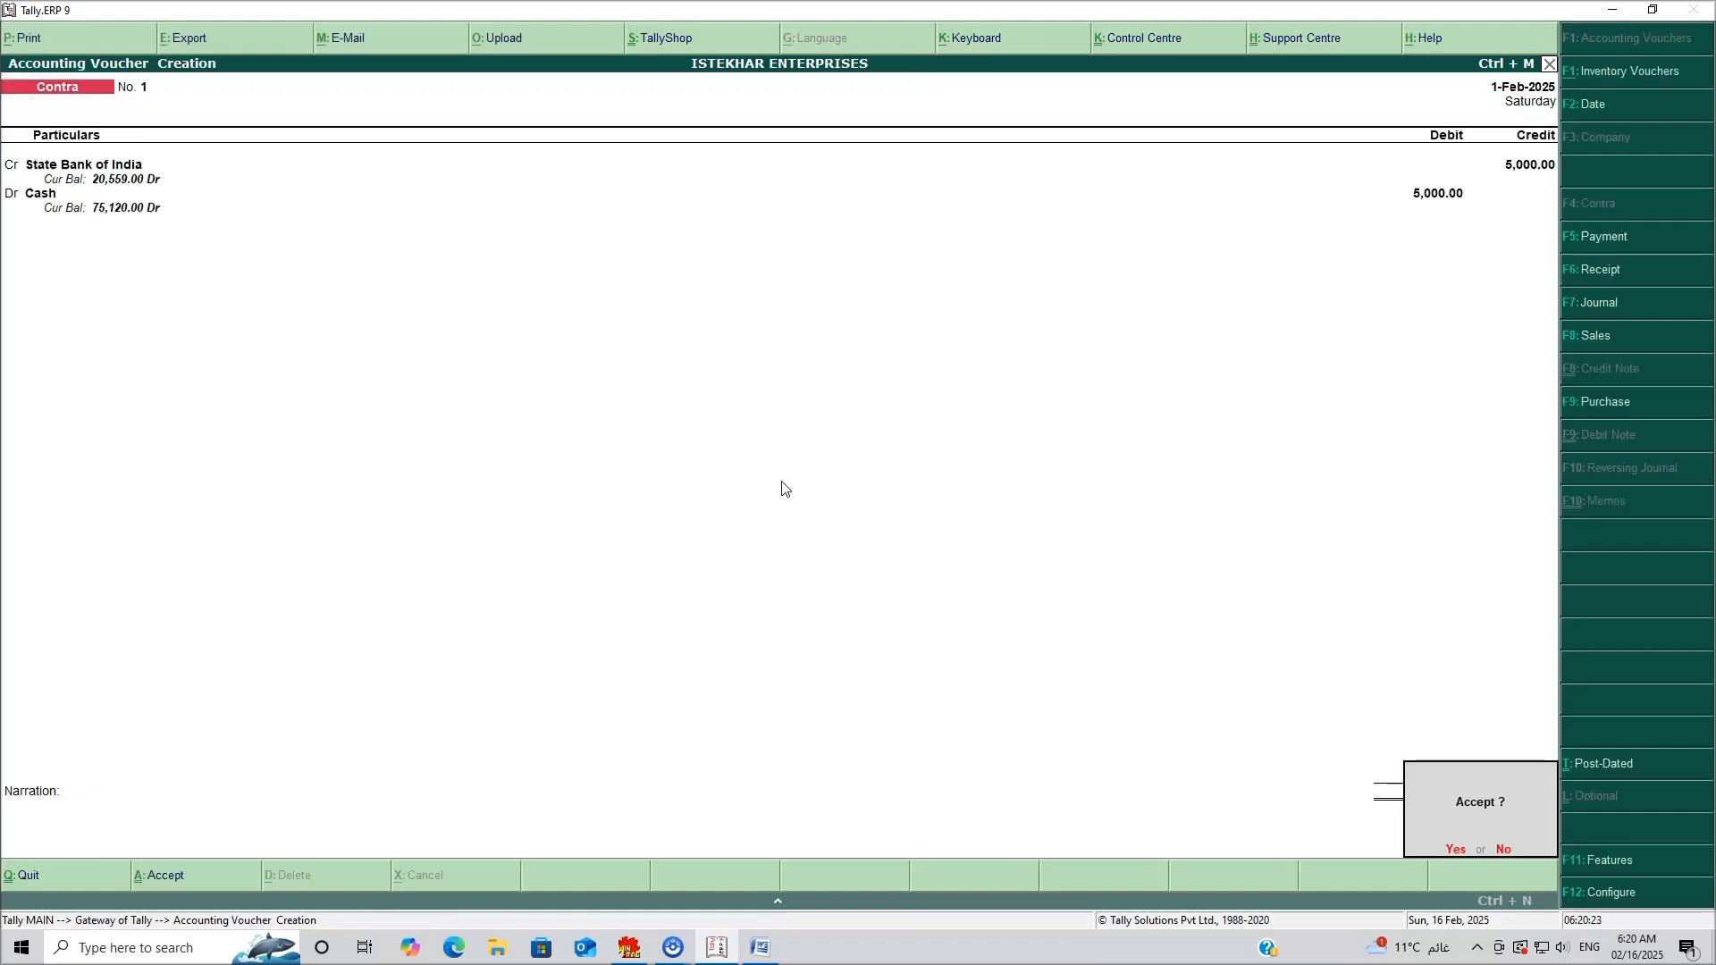
key(Return)
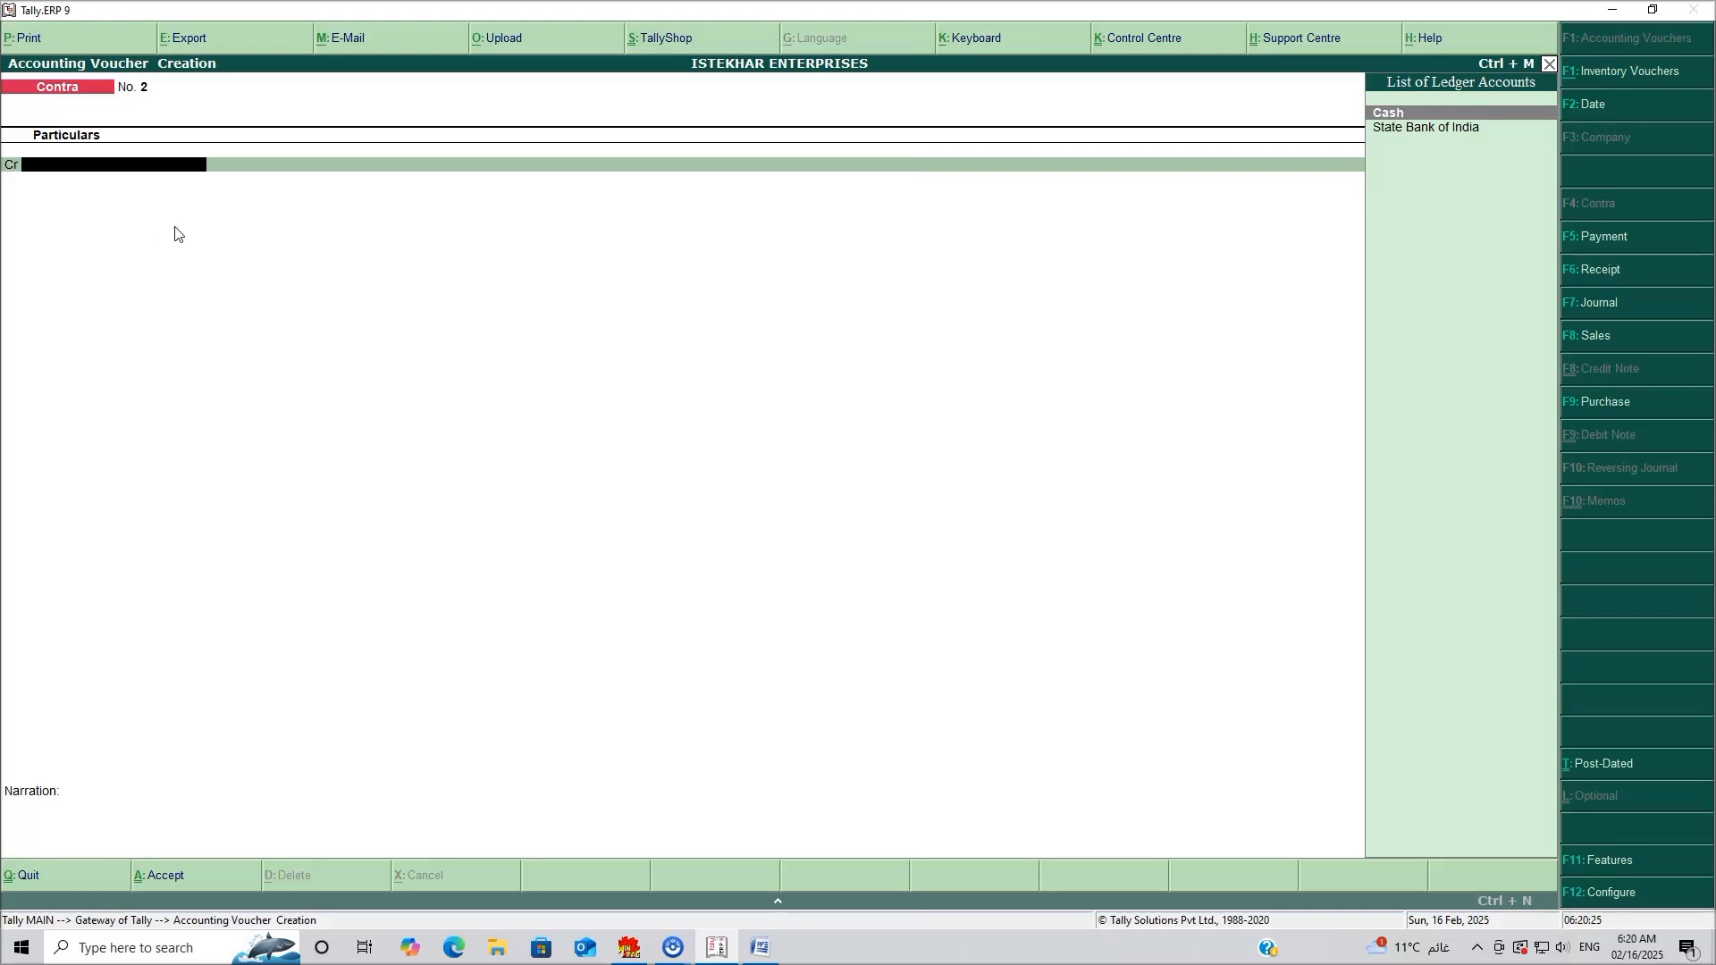
Review Word example 3, the 8000 SBI-to-PNB transfer, then return to Tally.
click(761, 948)
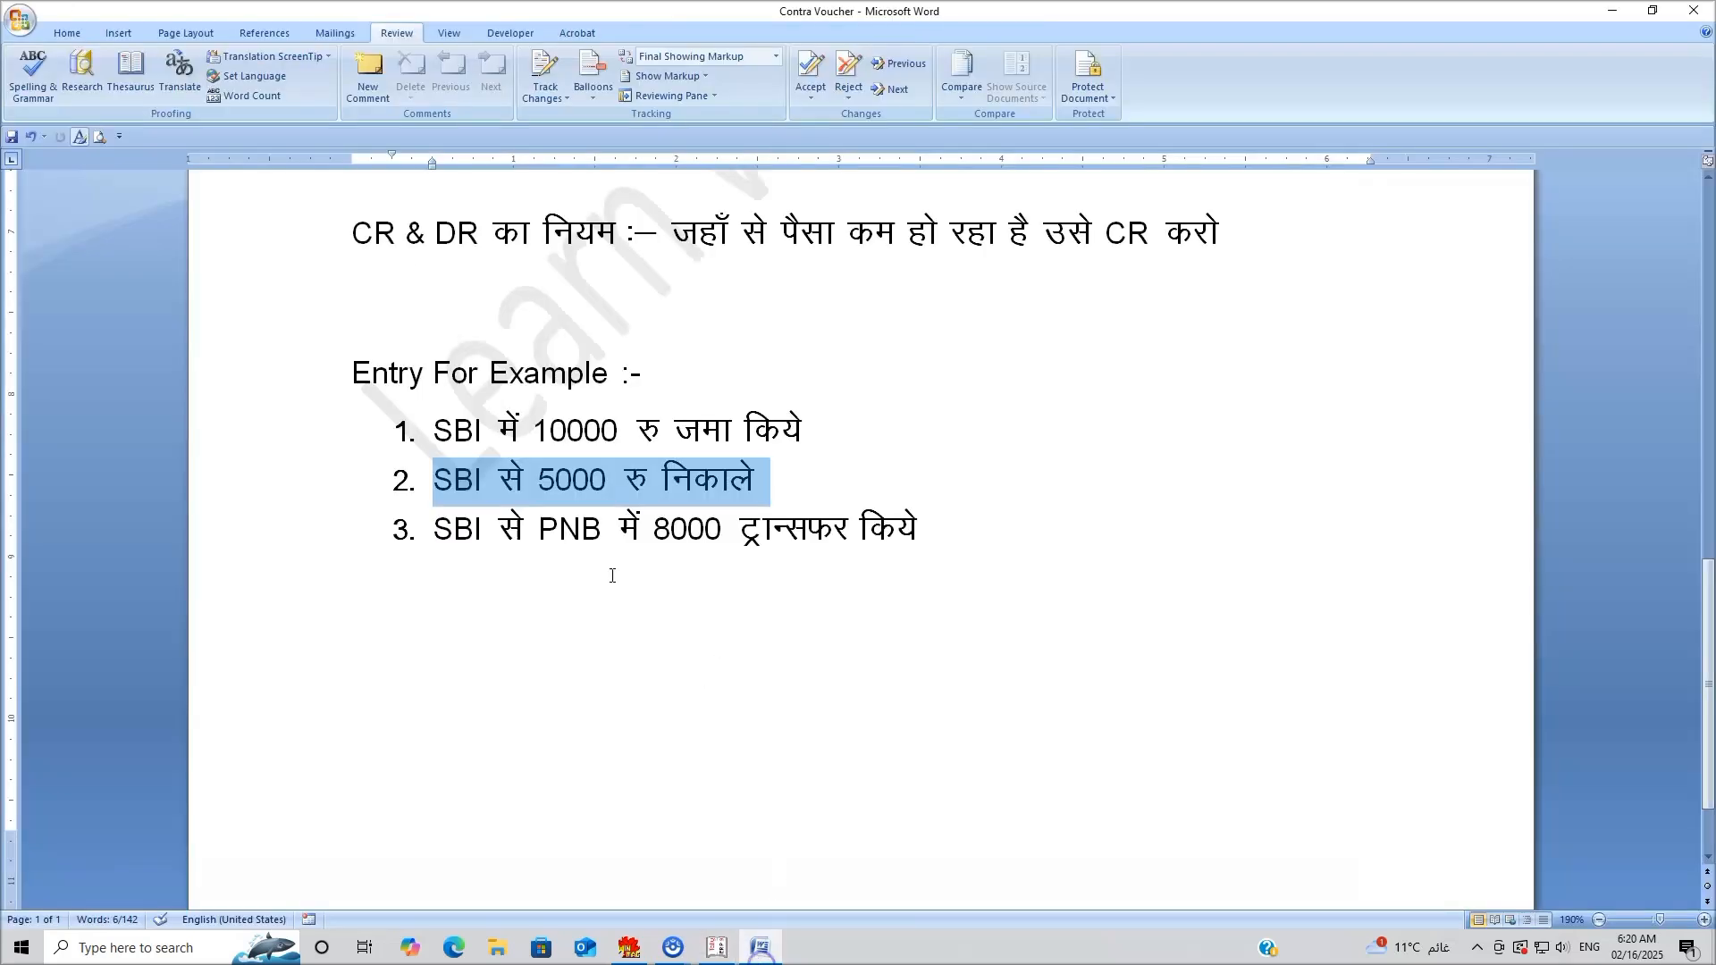
click(434, 530)
drag(434, 530, 917, 532)
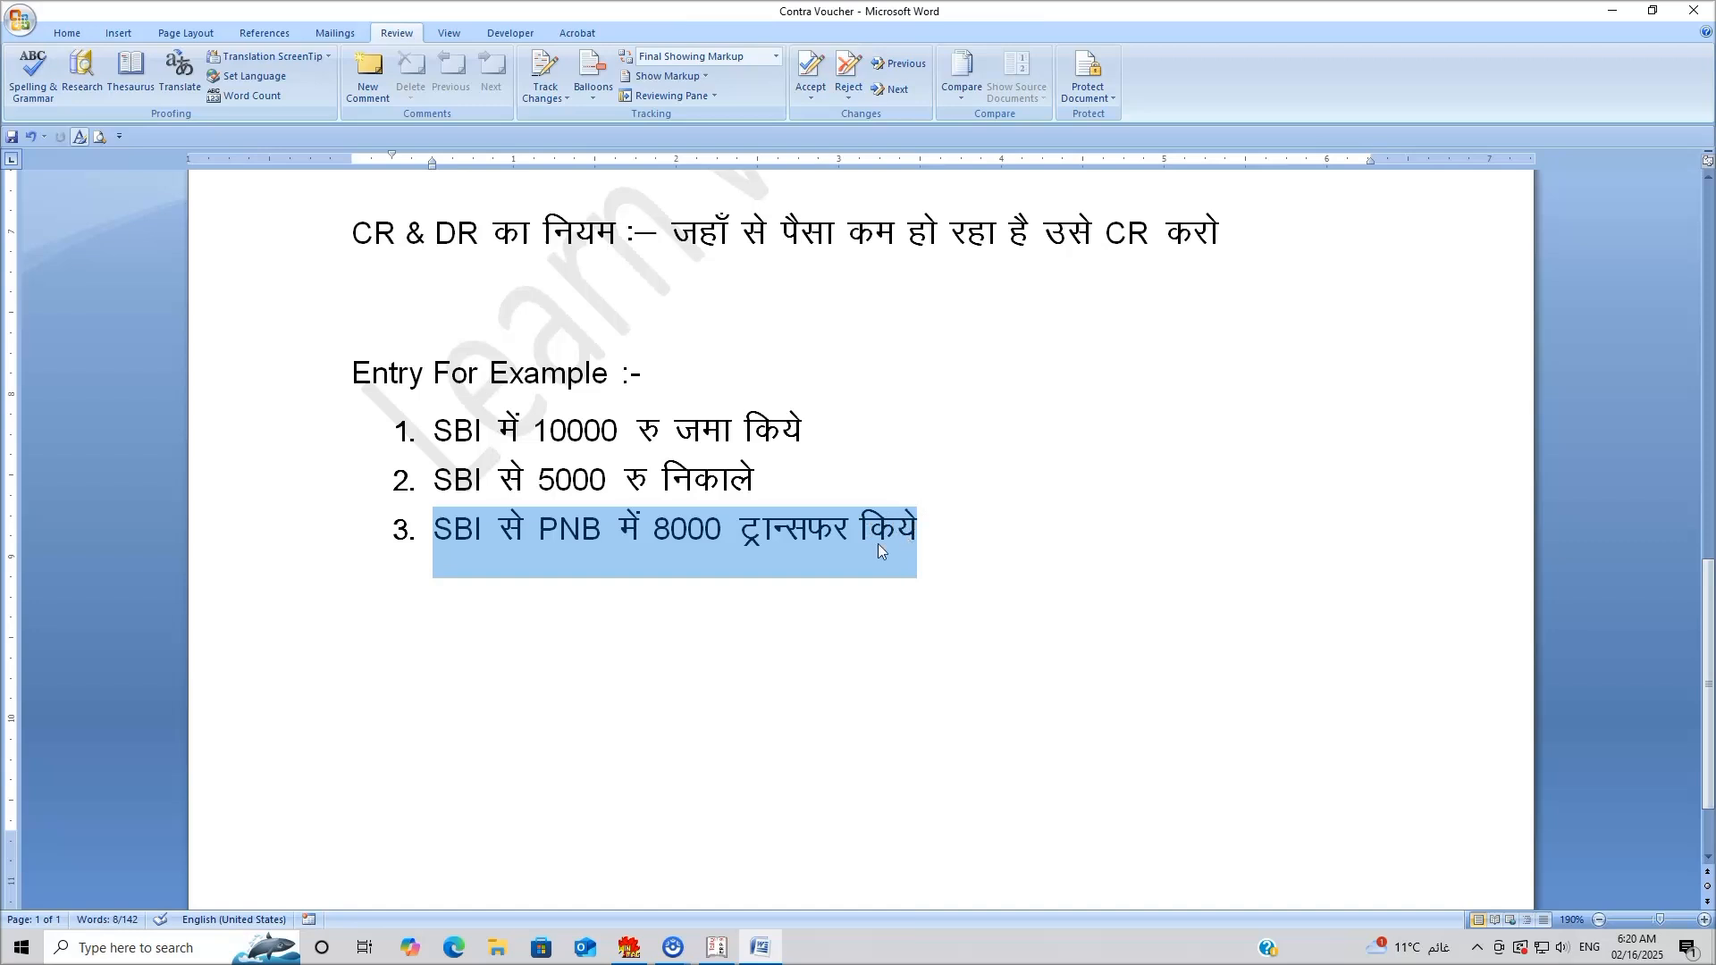
click(854, 532)
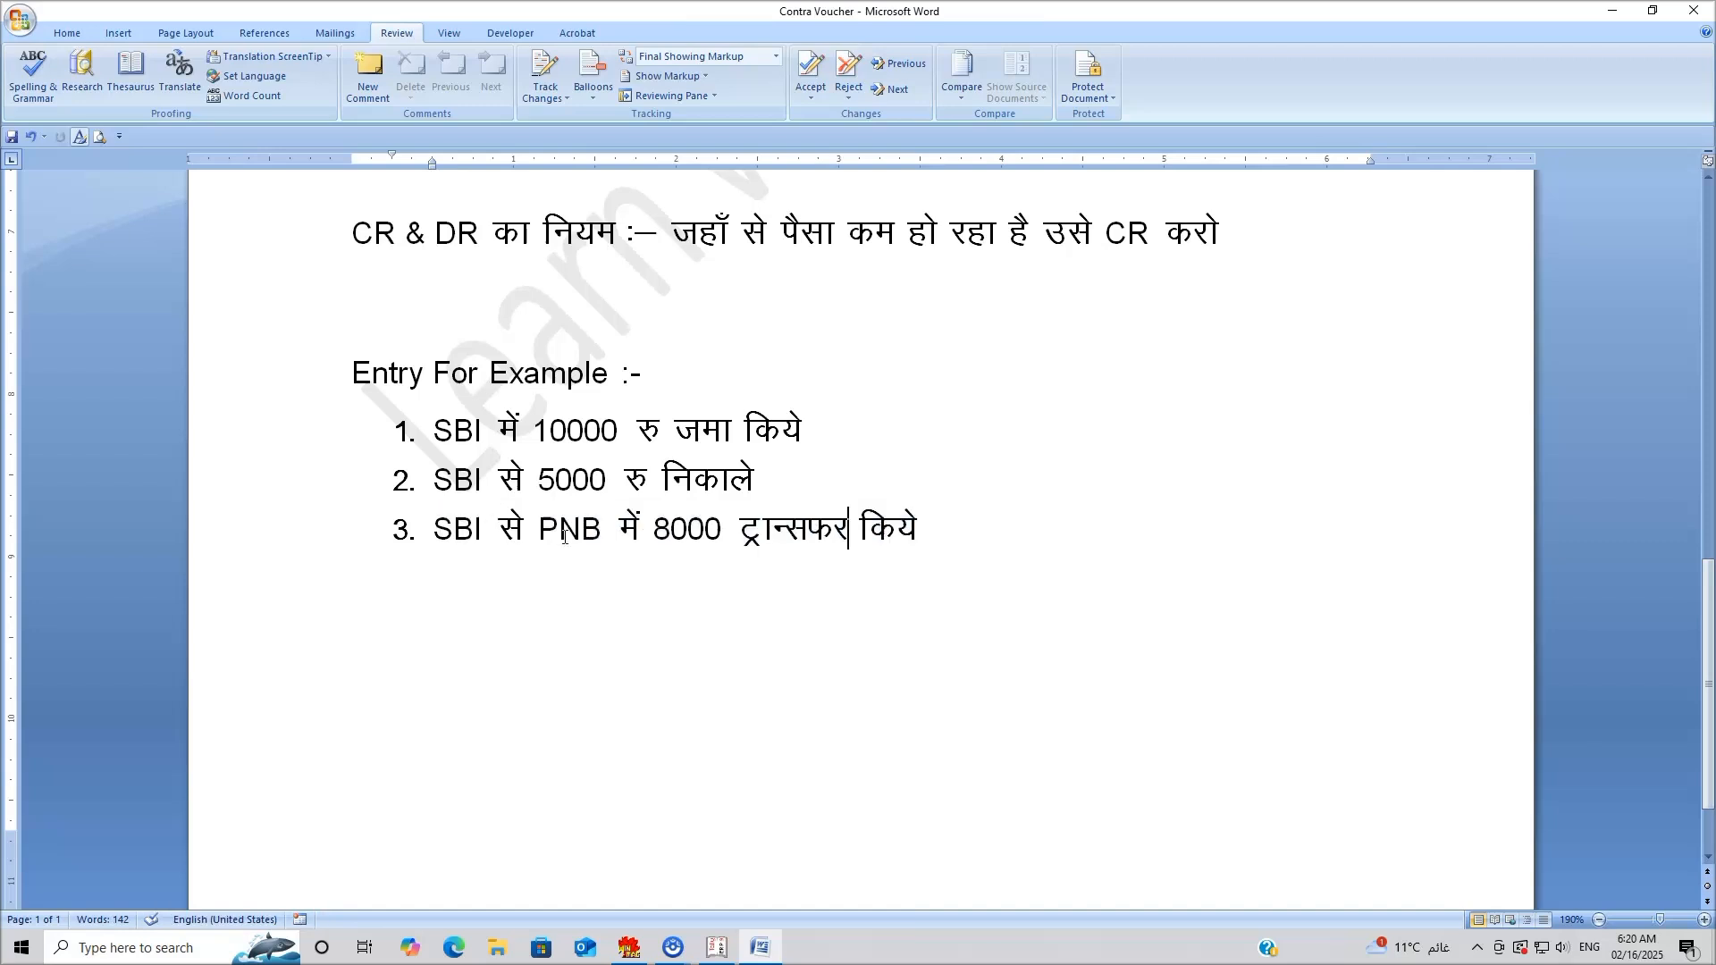
drag(721, 530, 655, 529)
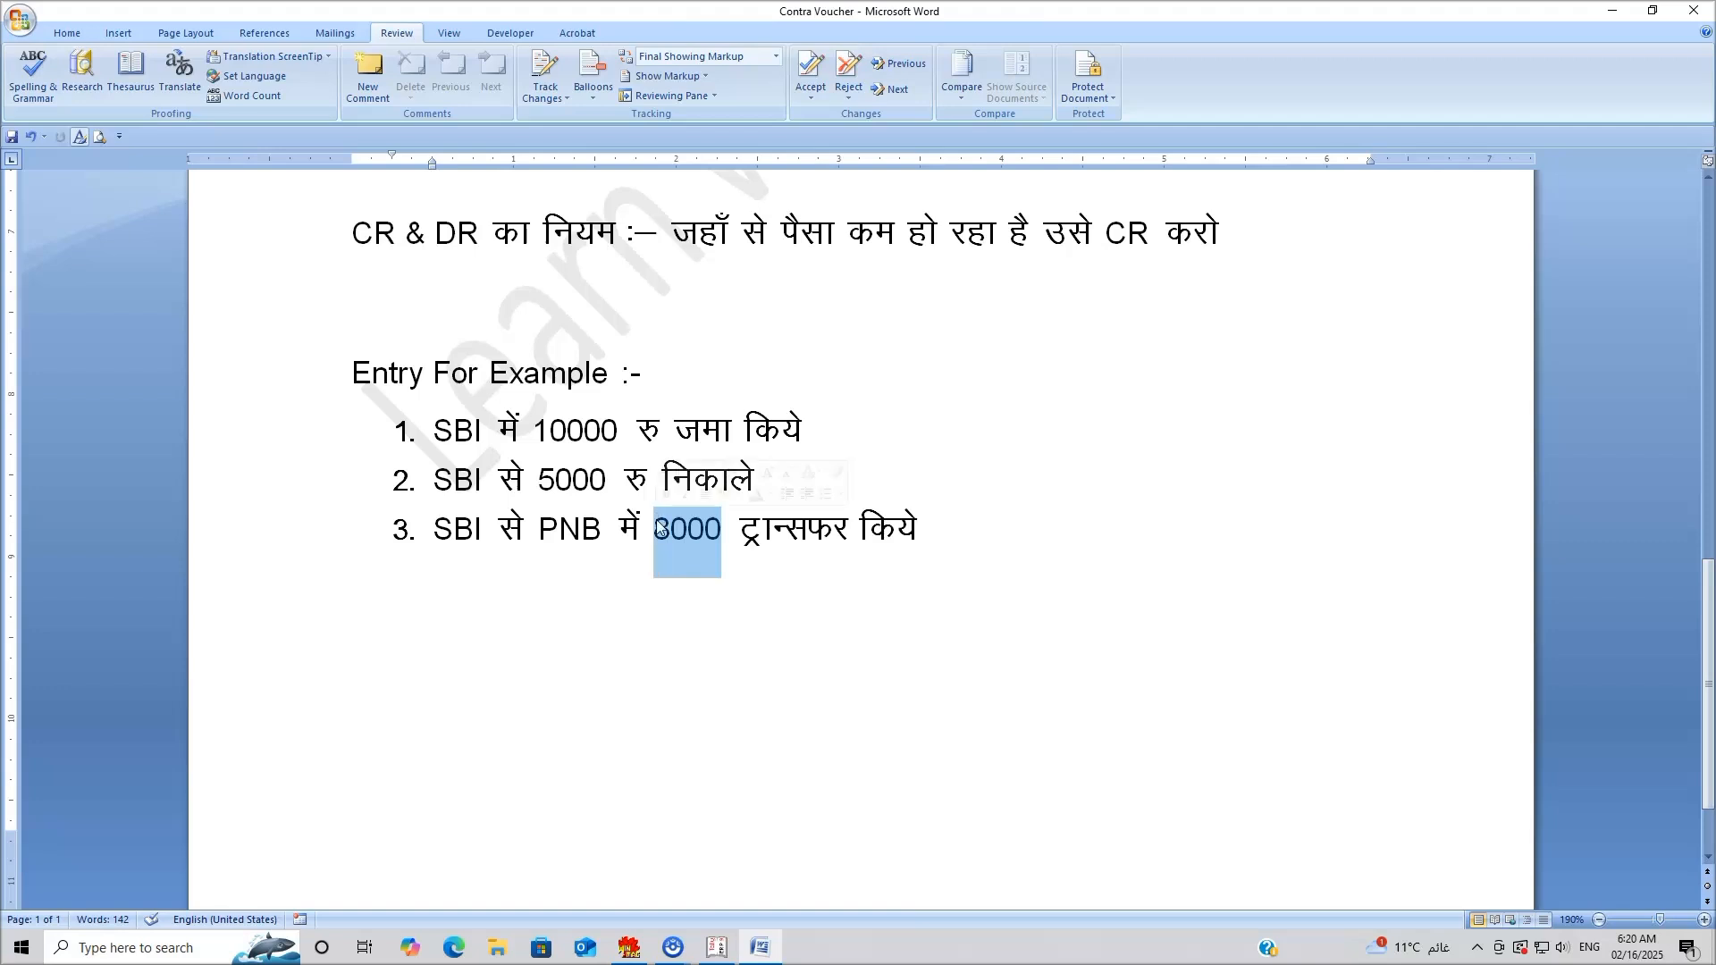
click(720, 954)
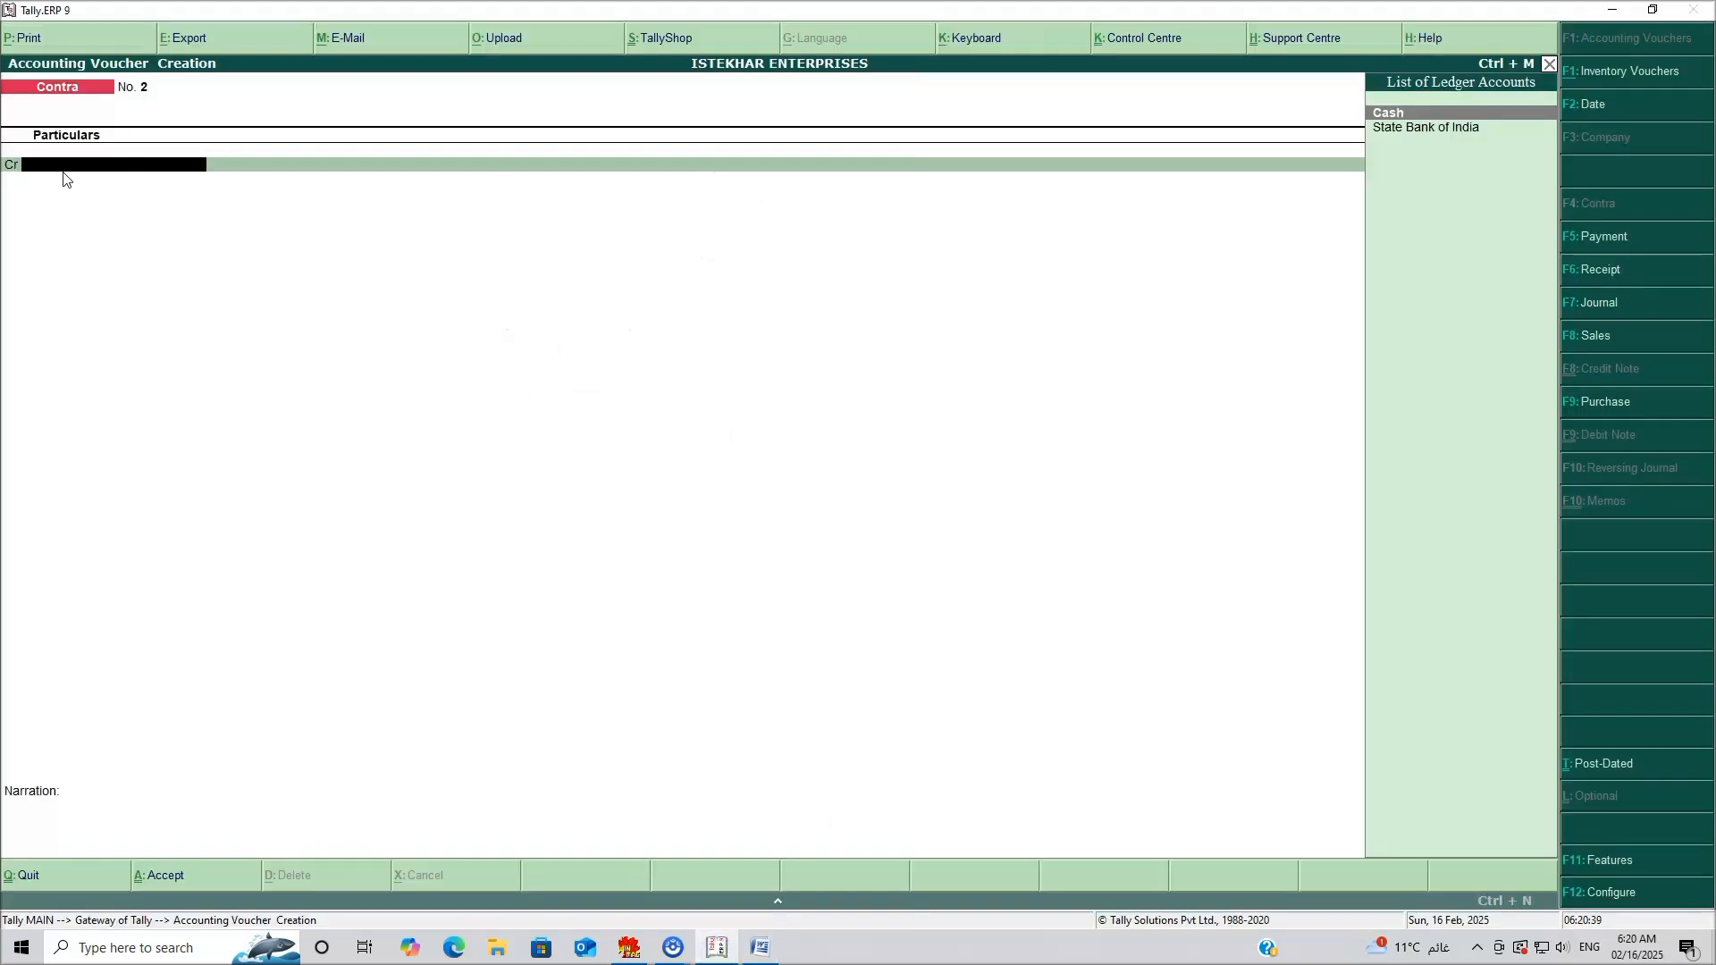
click(761, 949)
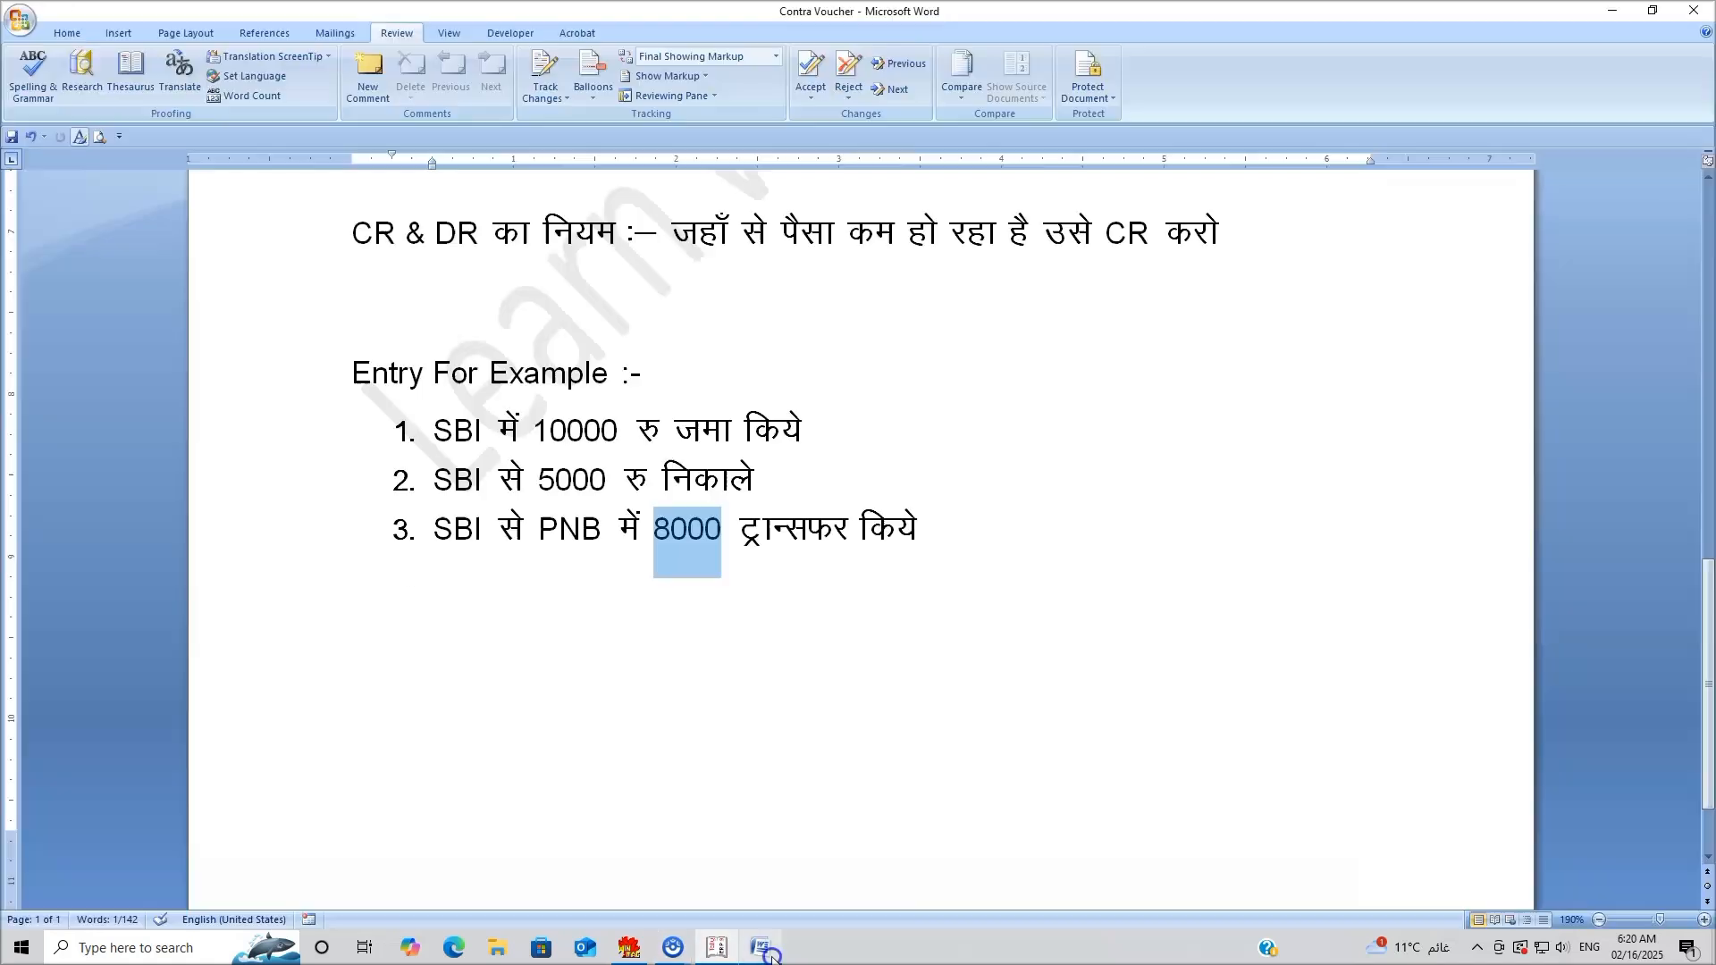
drag(435, 527, 480, 537)
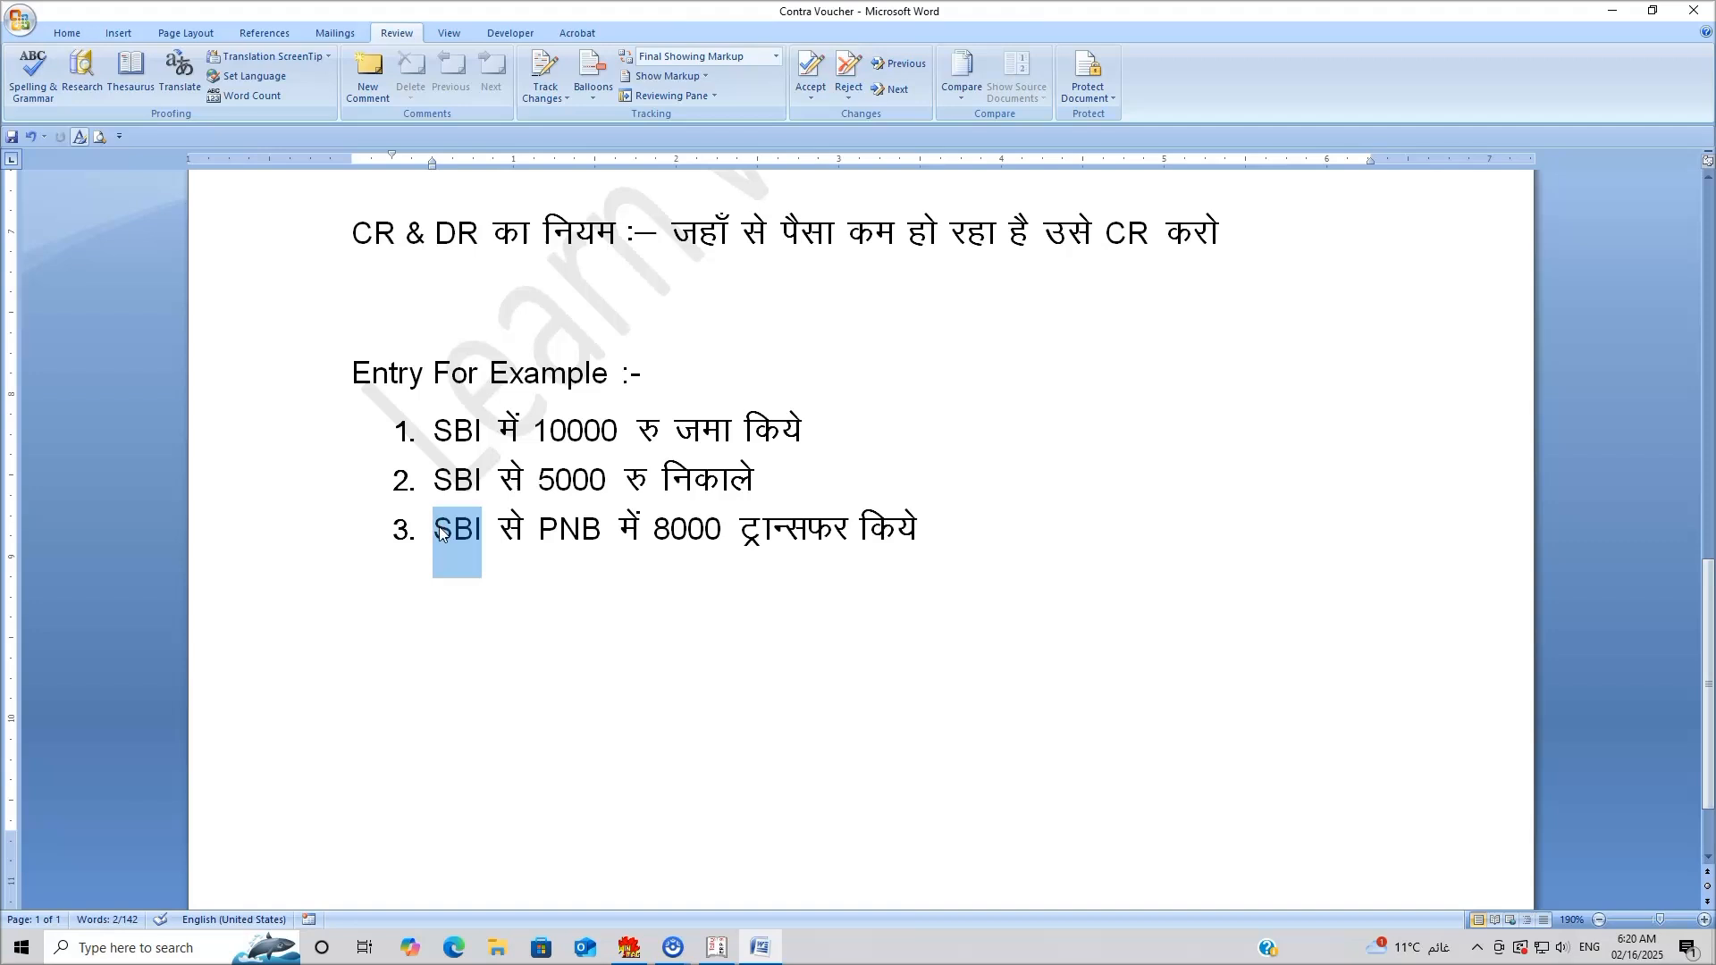
key(alt+Tab)
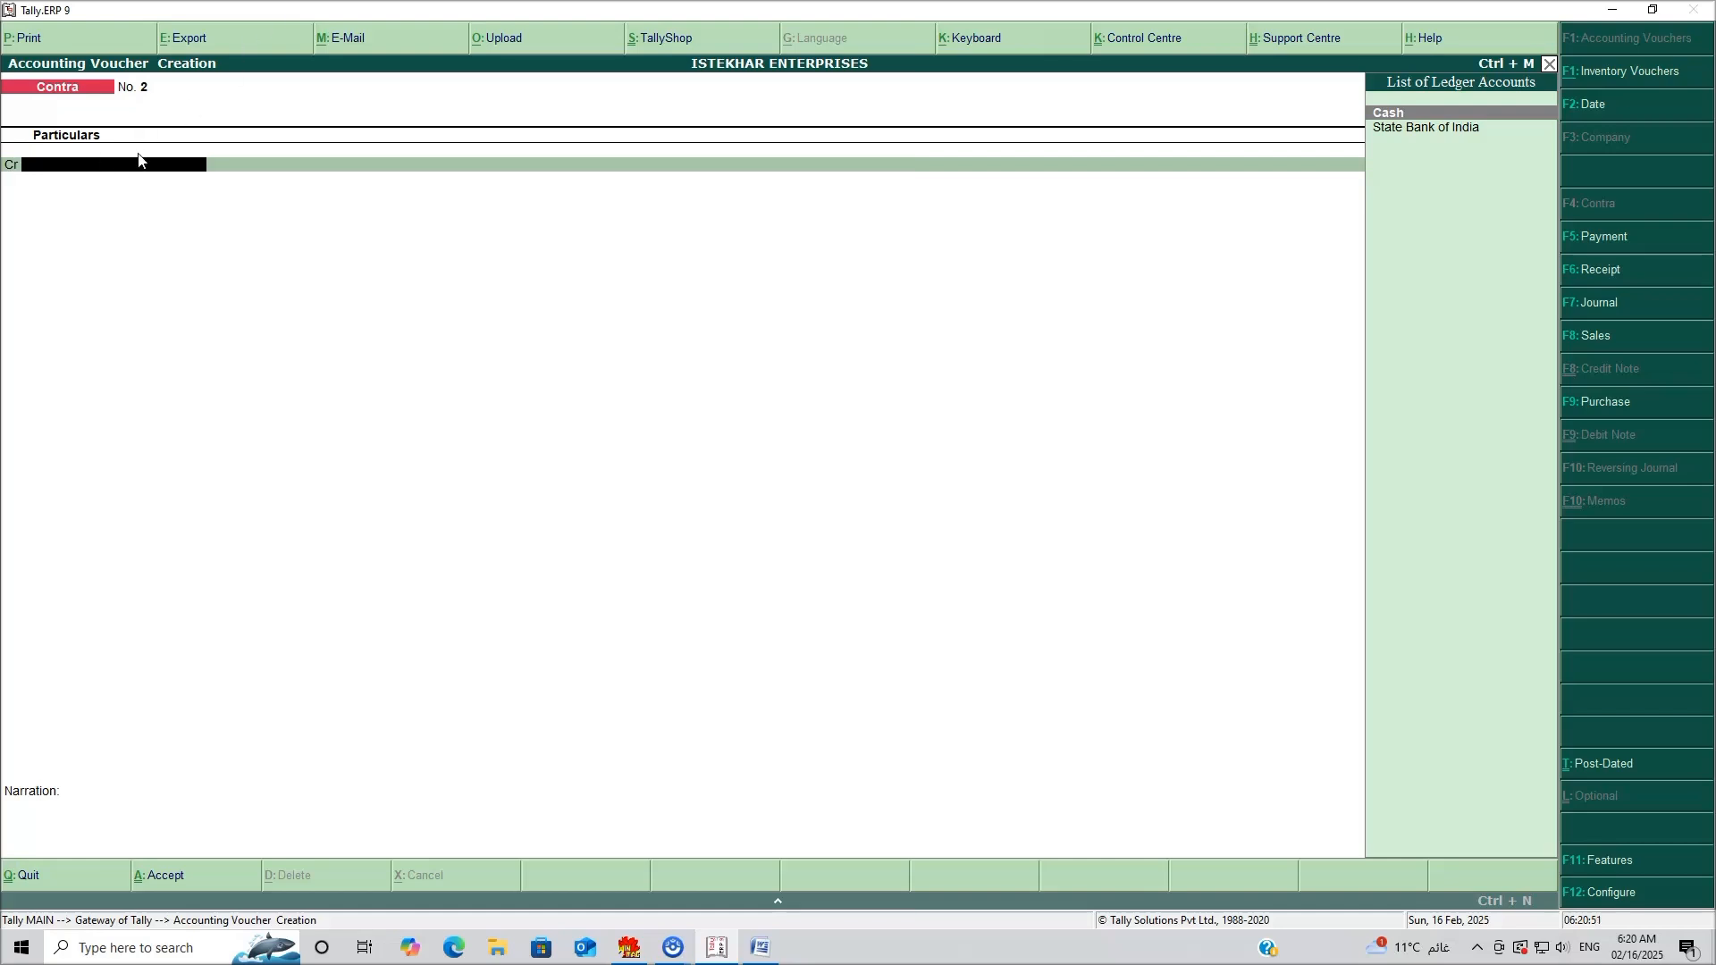
Credit State Bank of India with 8,000 on Contra No. 2.
click(1427, 129)
text(8000)
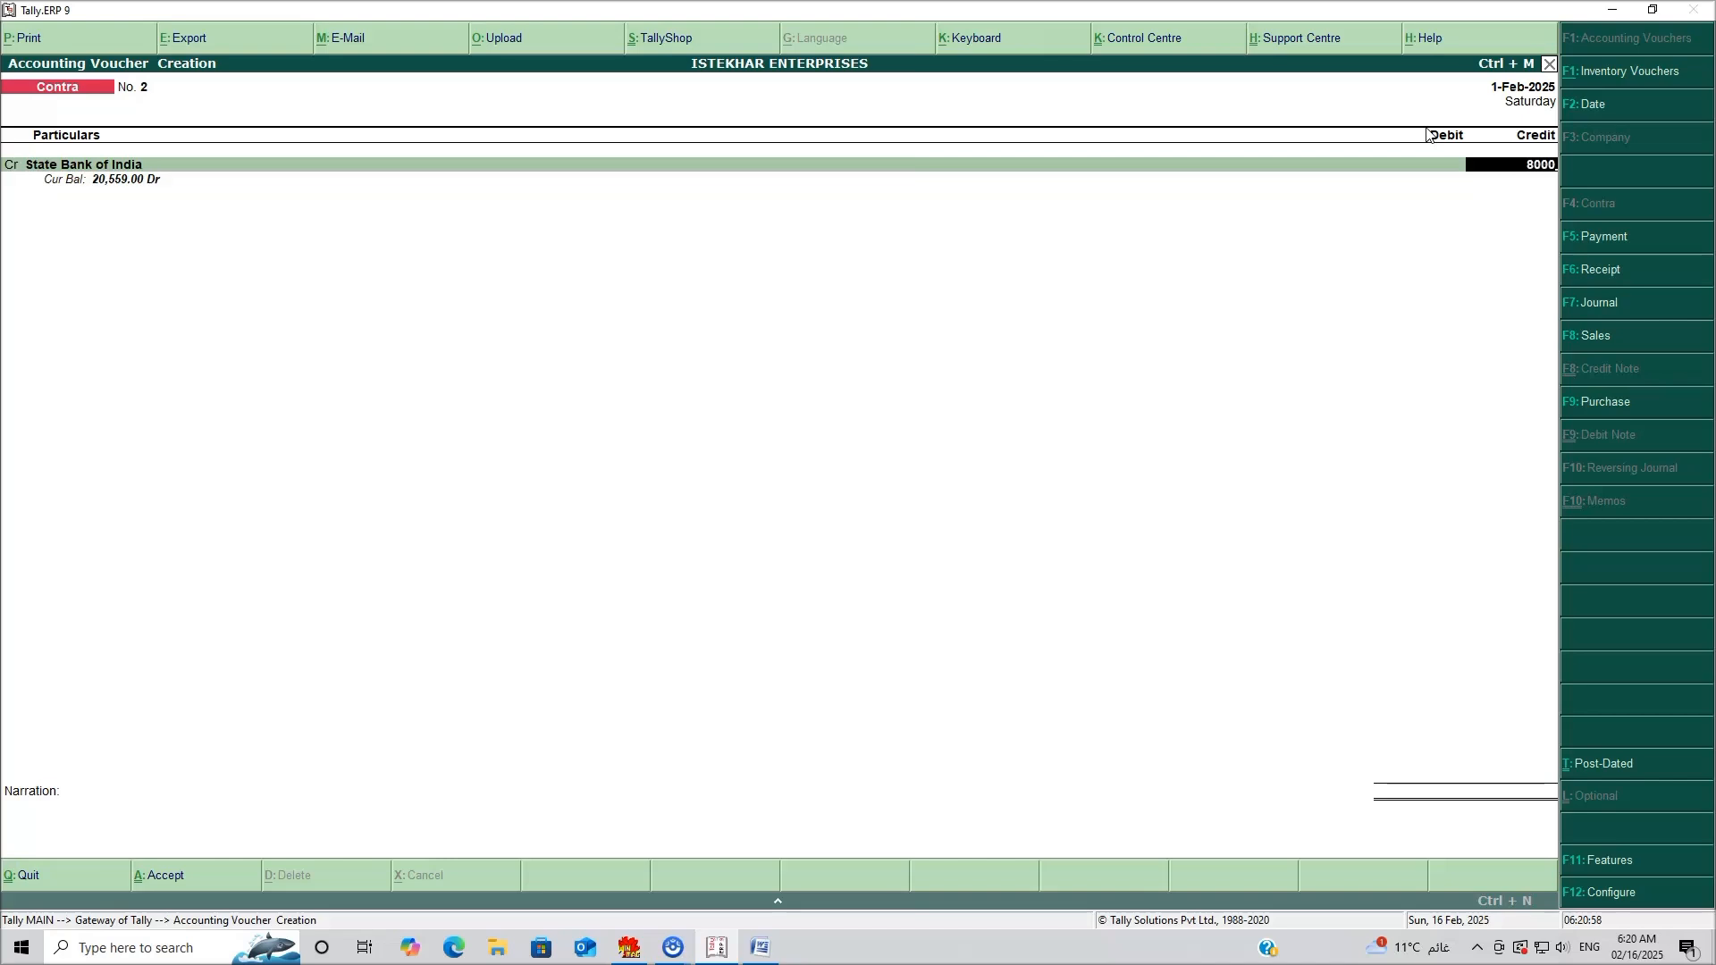
key(Return)
key(Return)
Allocate the 8,000 as cheque 02154, then move to the debit line.
key(Return)
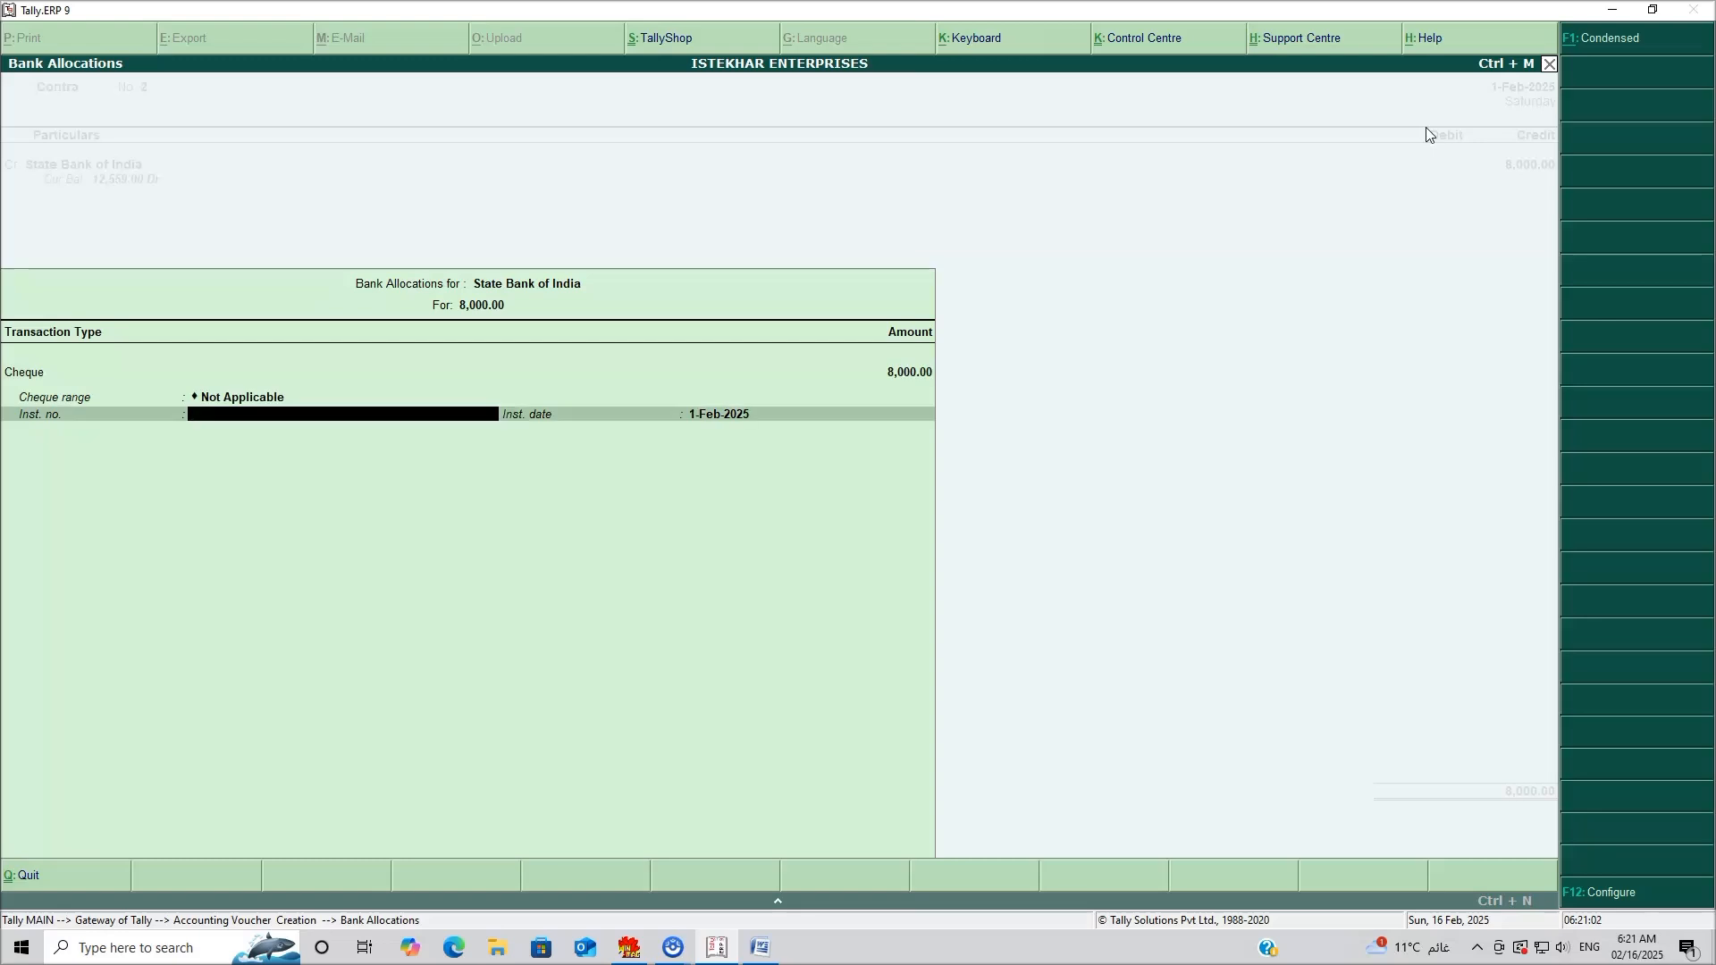
text(02154)
key(Return)
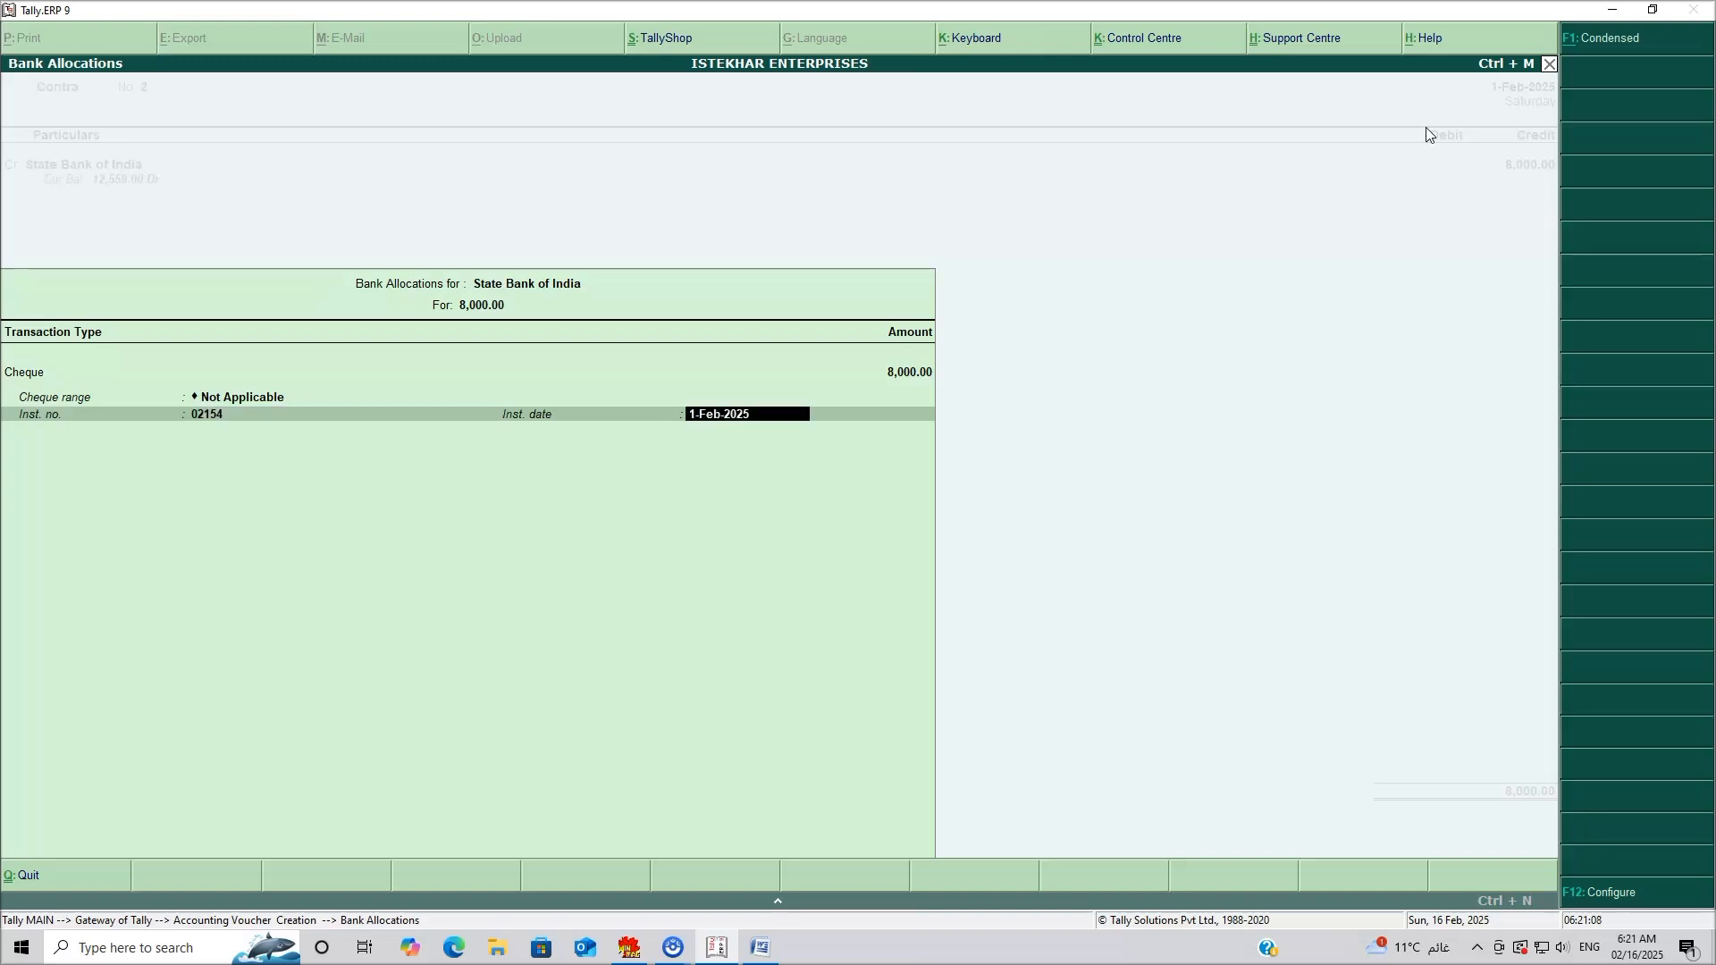
key(Return)
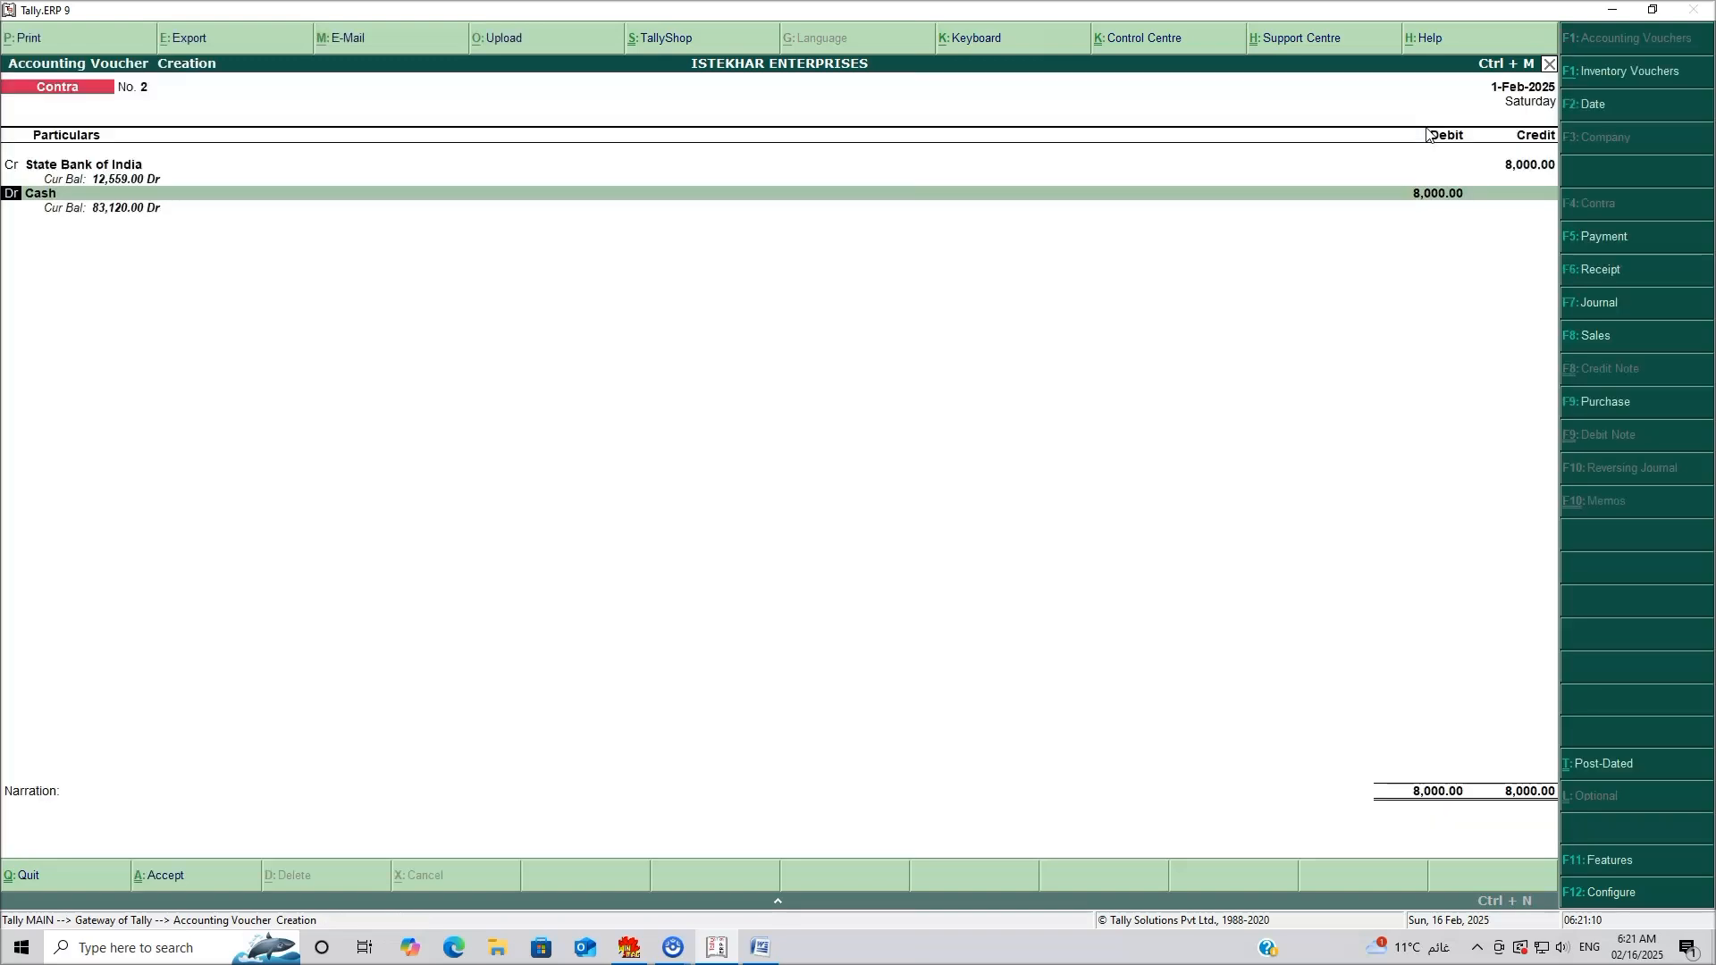
key(Return)
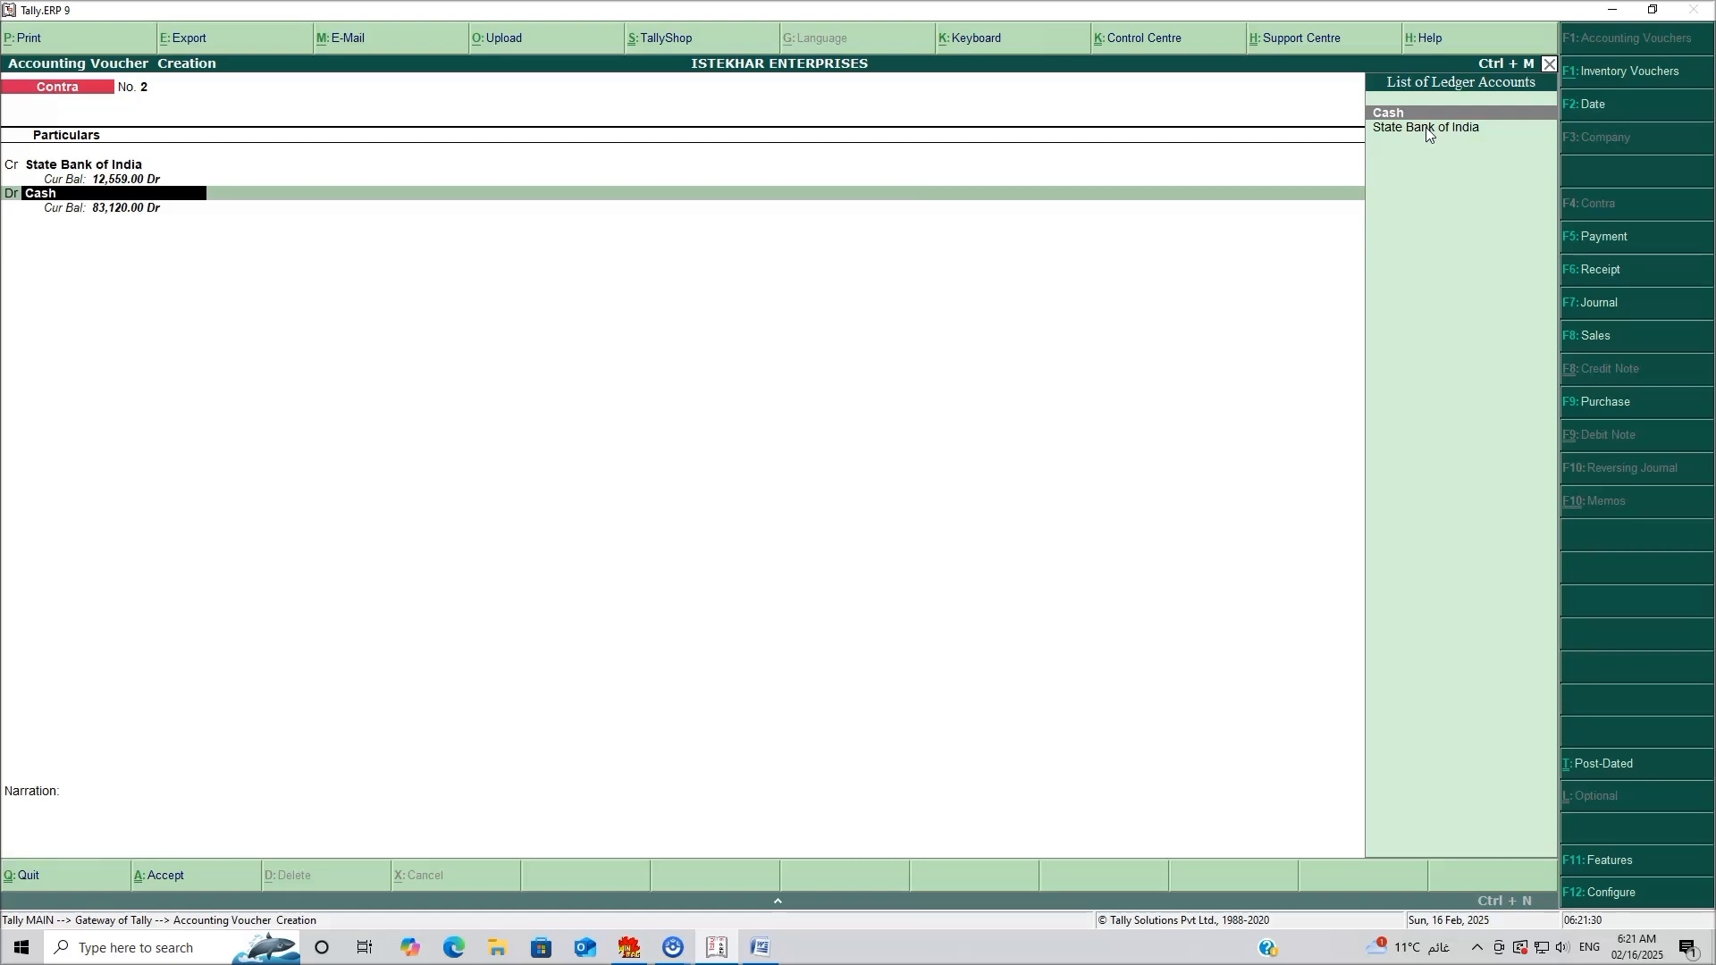
Create a new ledger named Punjab National Bank from the voucher's debit line with Alt+C.
key(alt+c)
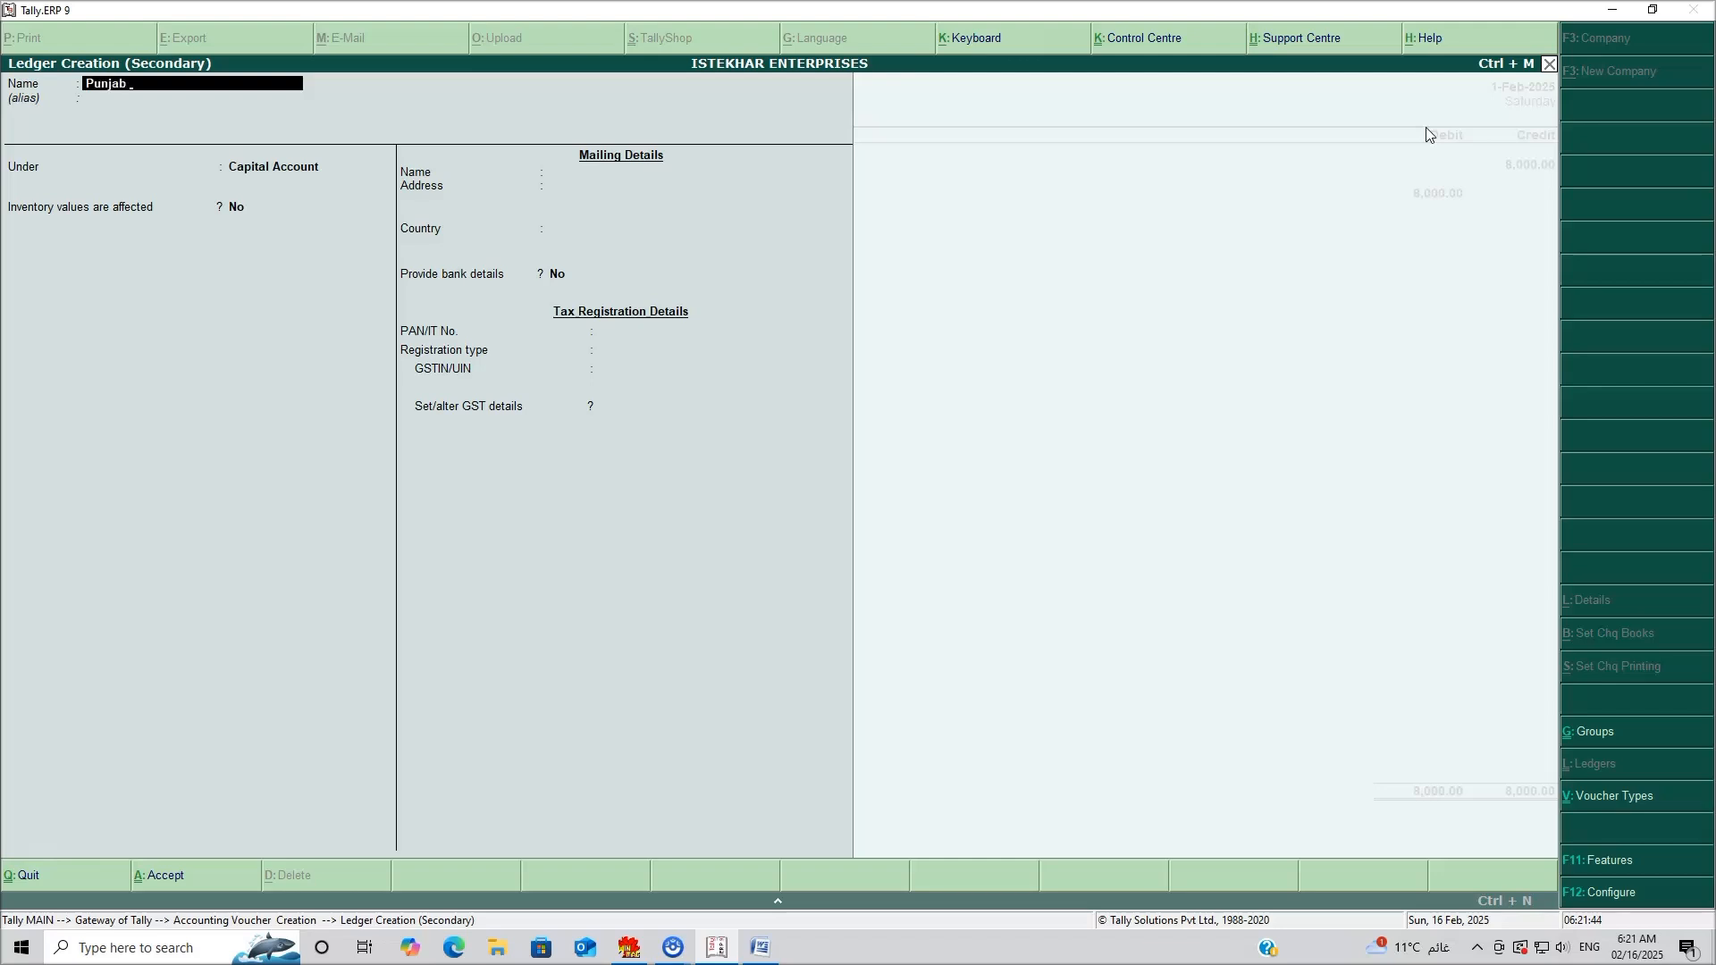
text(Na)
text(tional Ba)
key(Return)
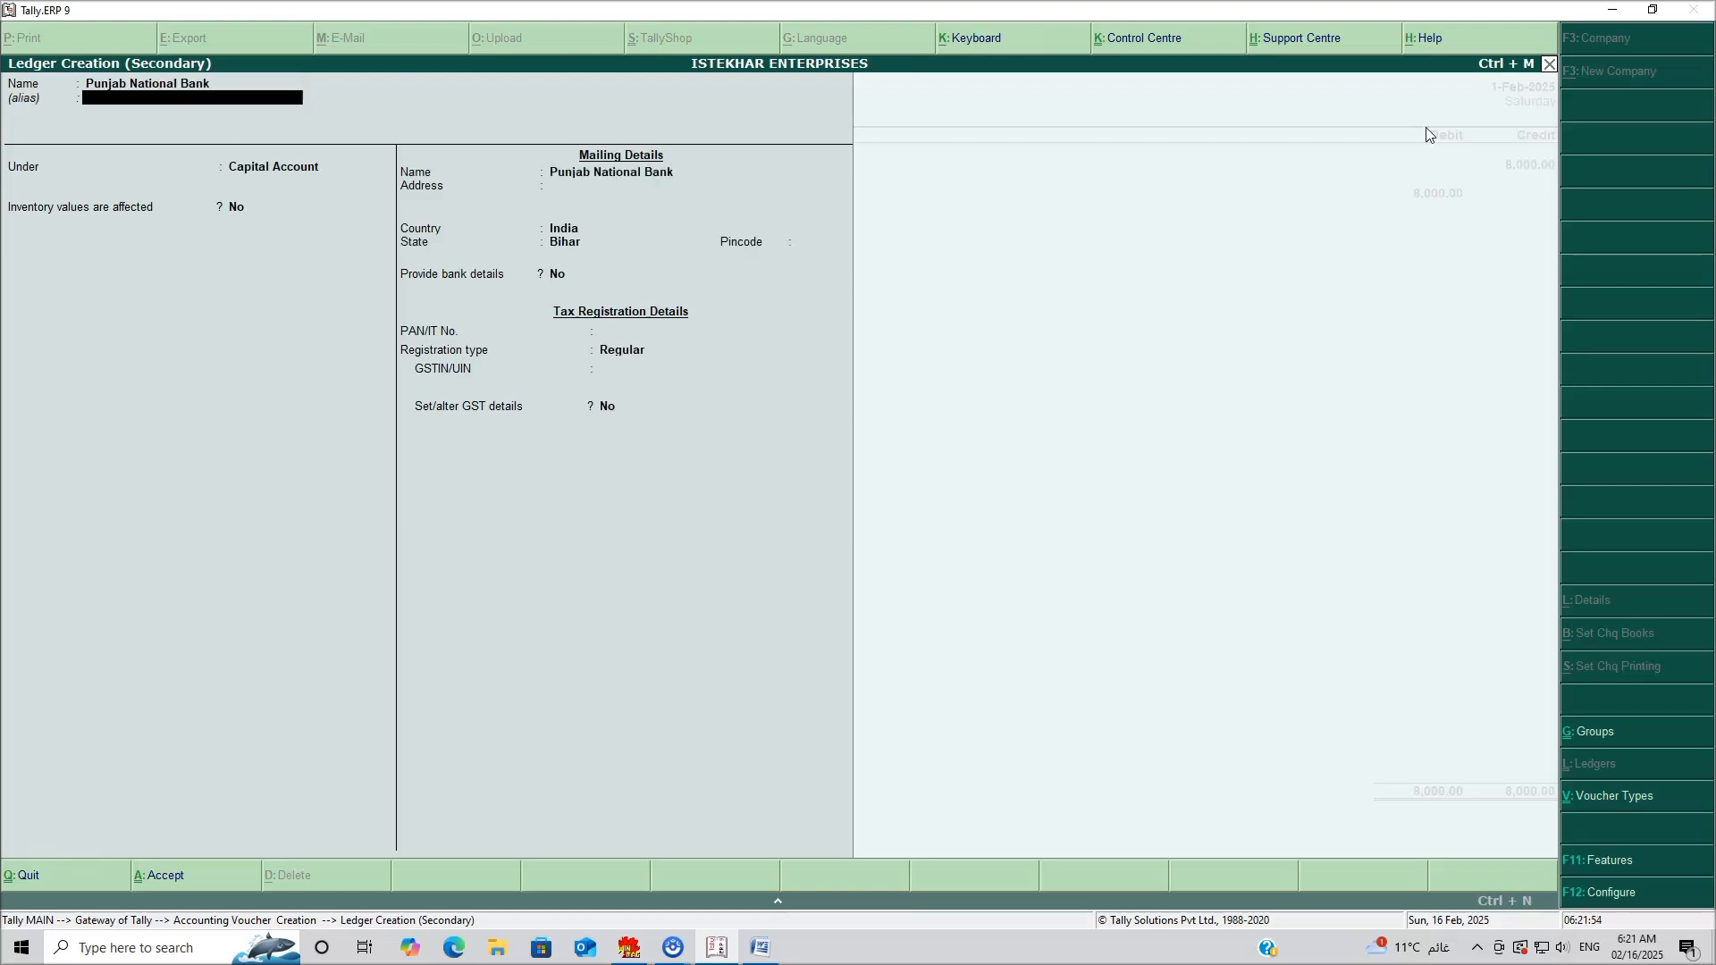
key(Return)
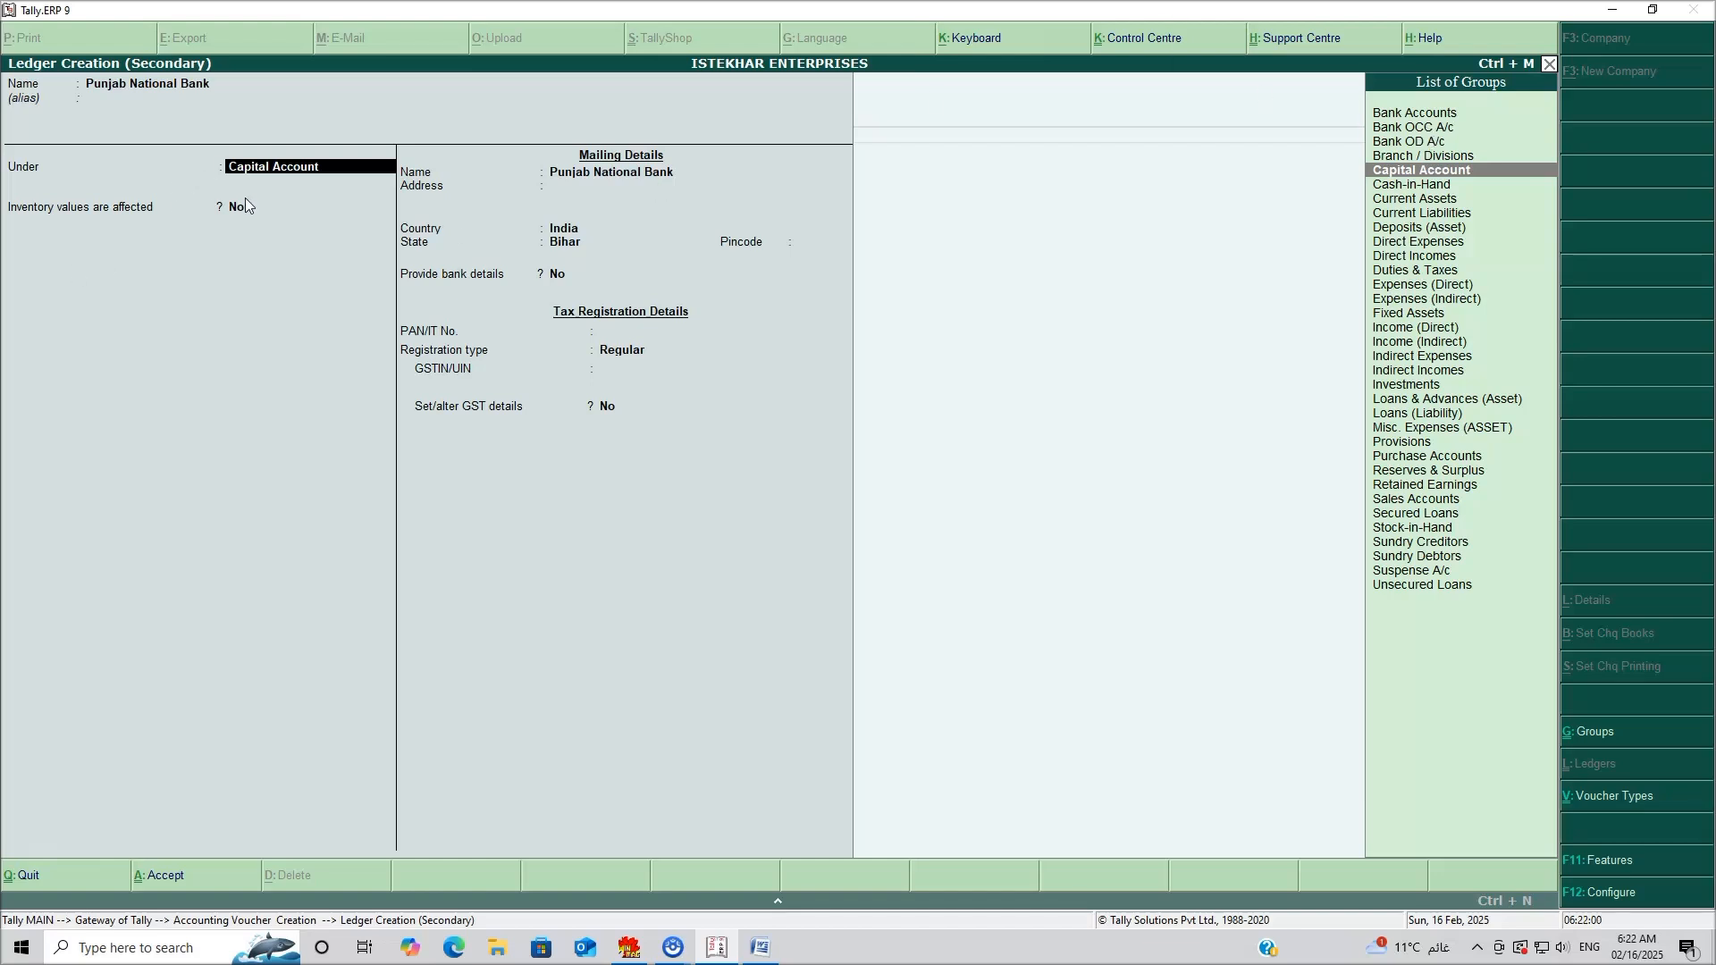
Group the ledger under Bank Accounts with its account number, IFS code PUNMVCFSDS and branch Jamui.
click(1430, 115)
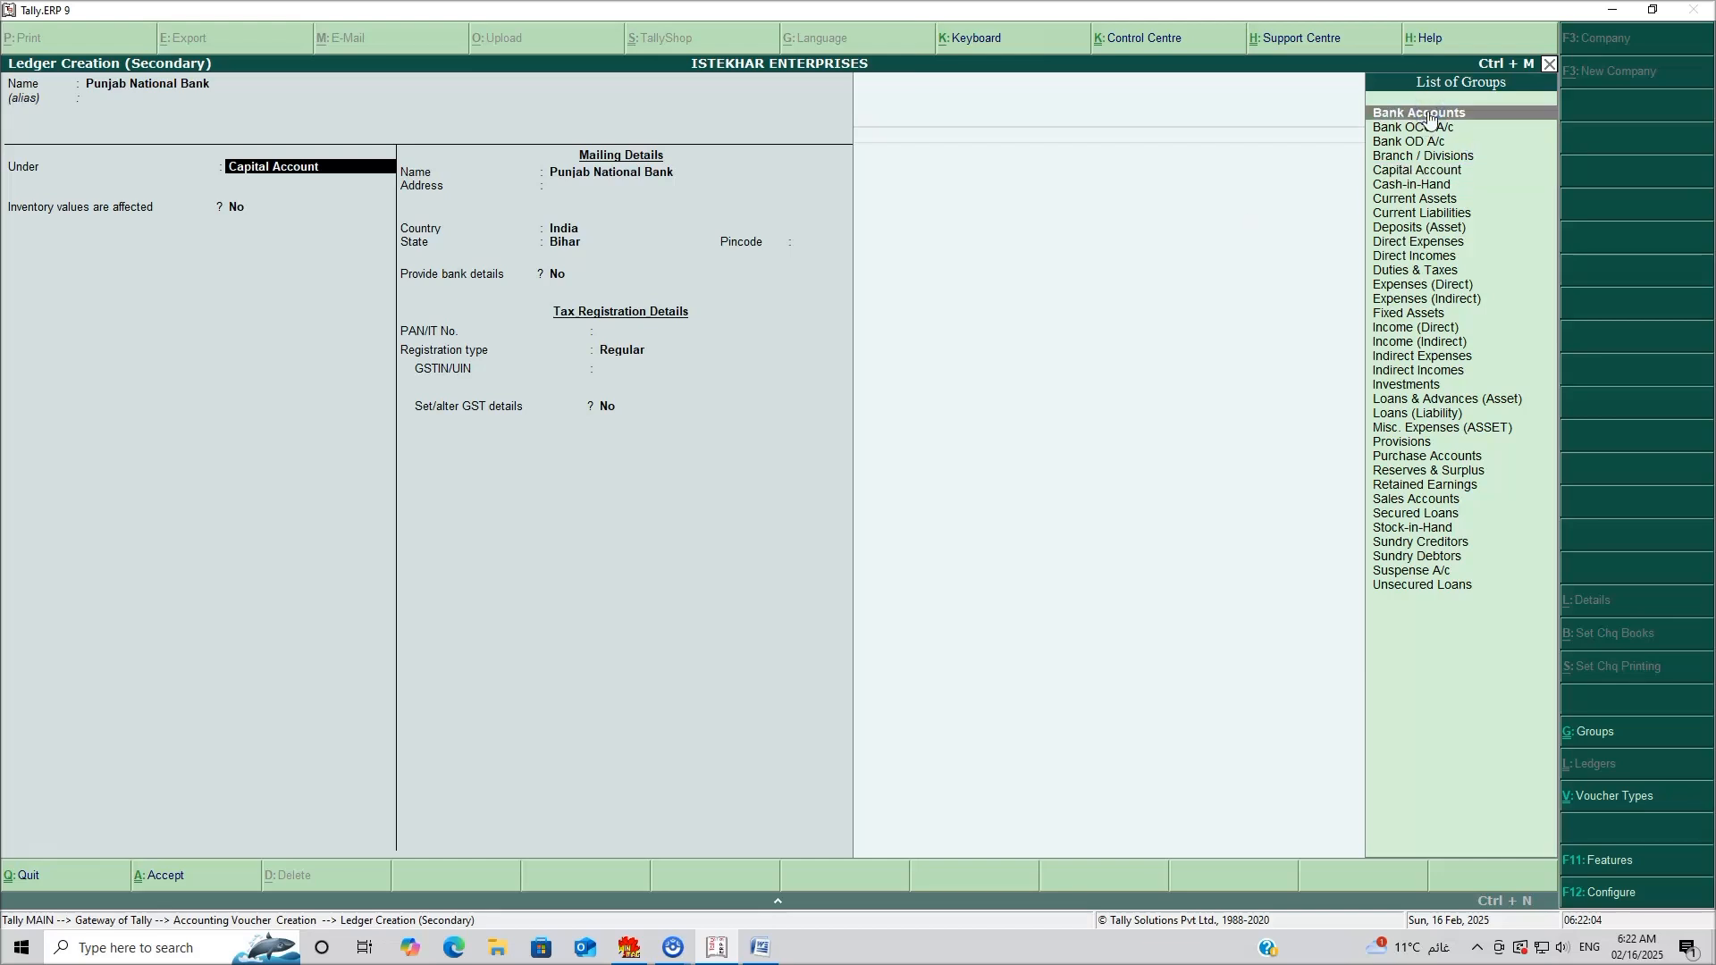
click(1429, 115)
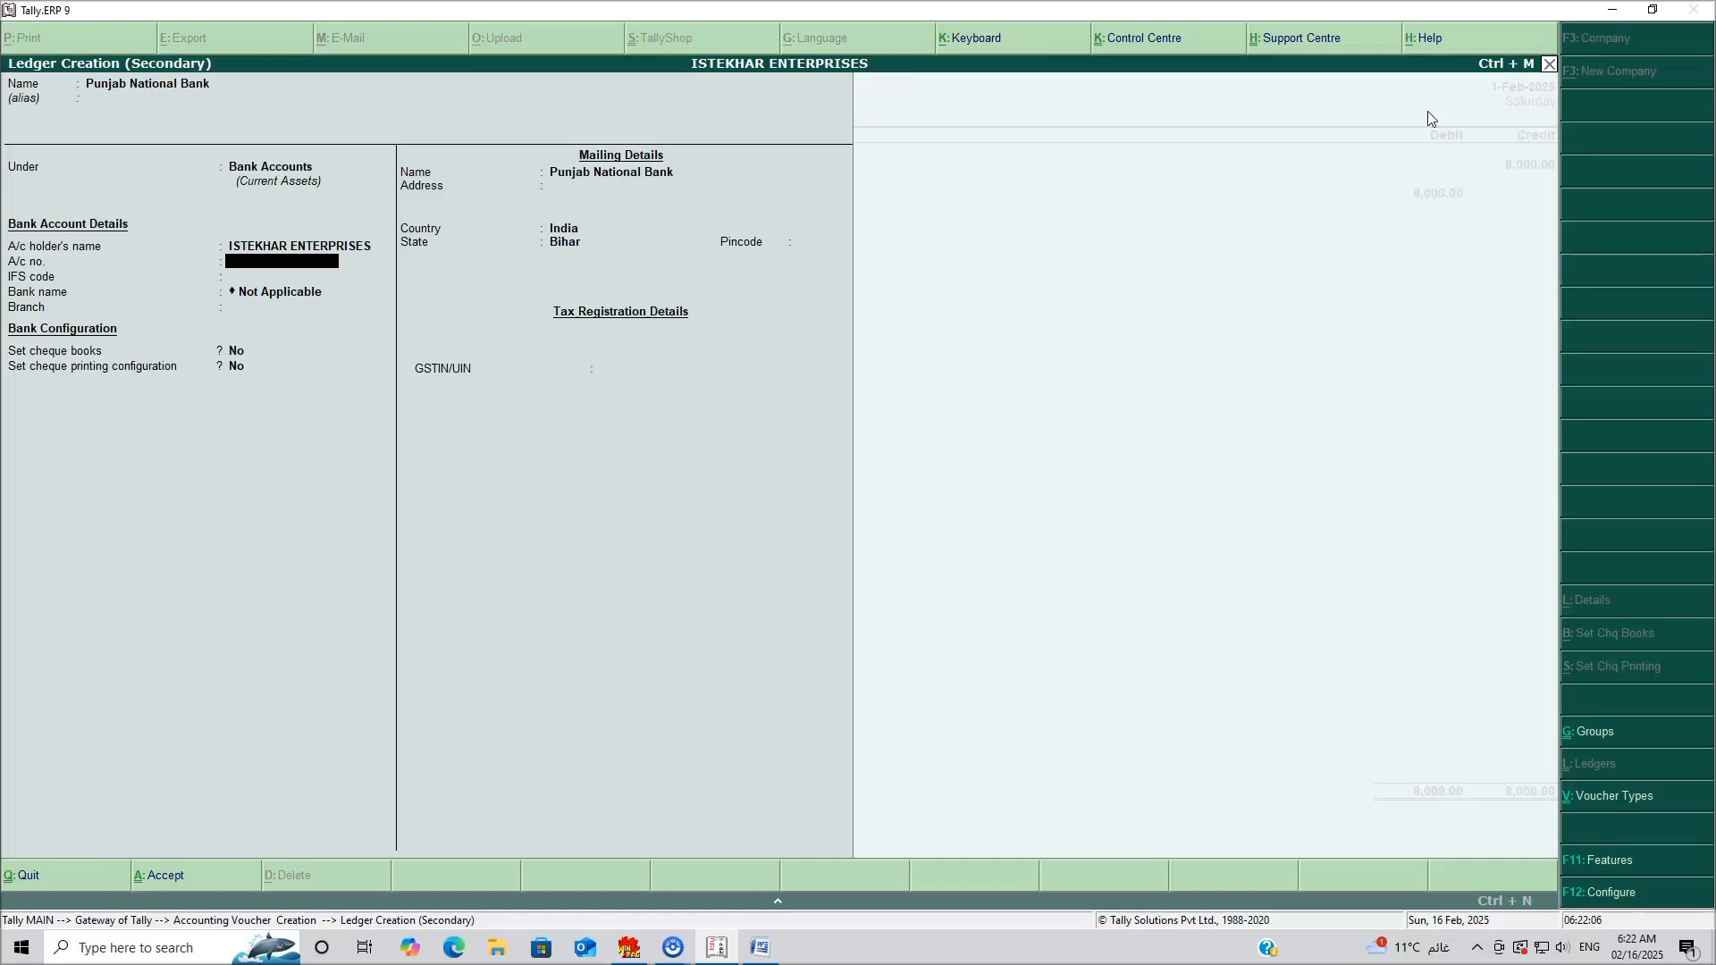
key(Return)
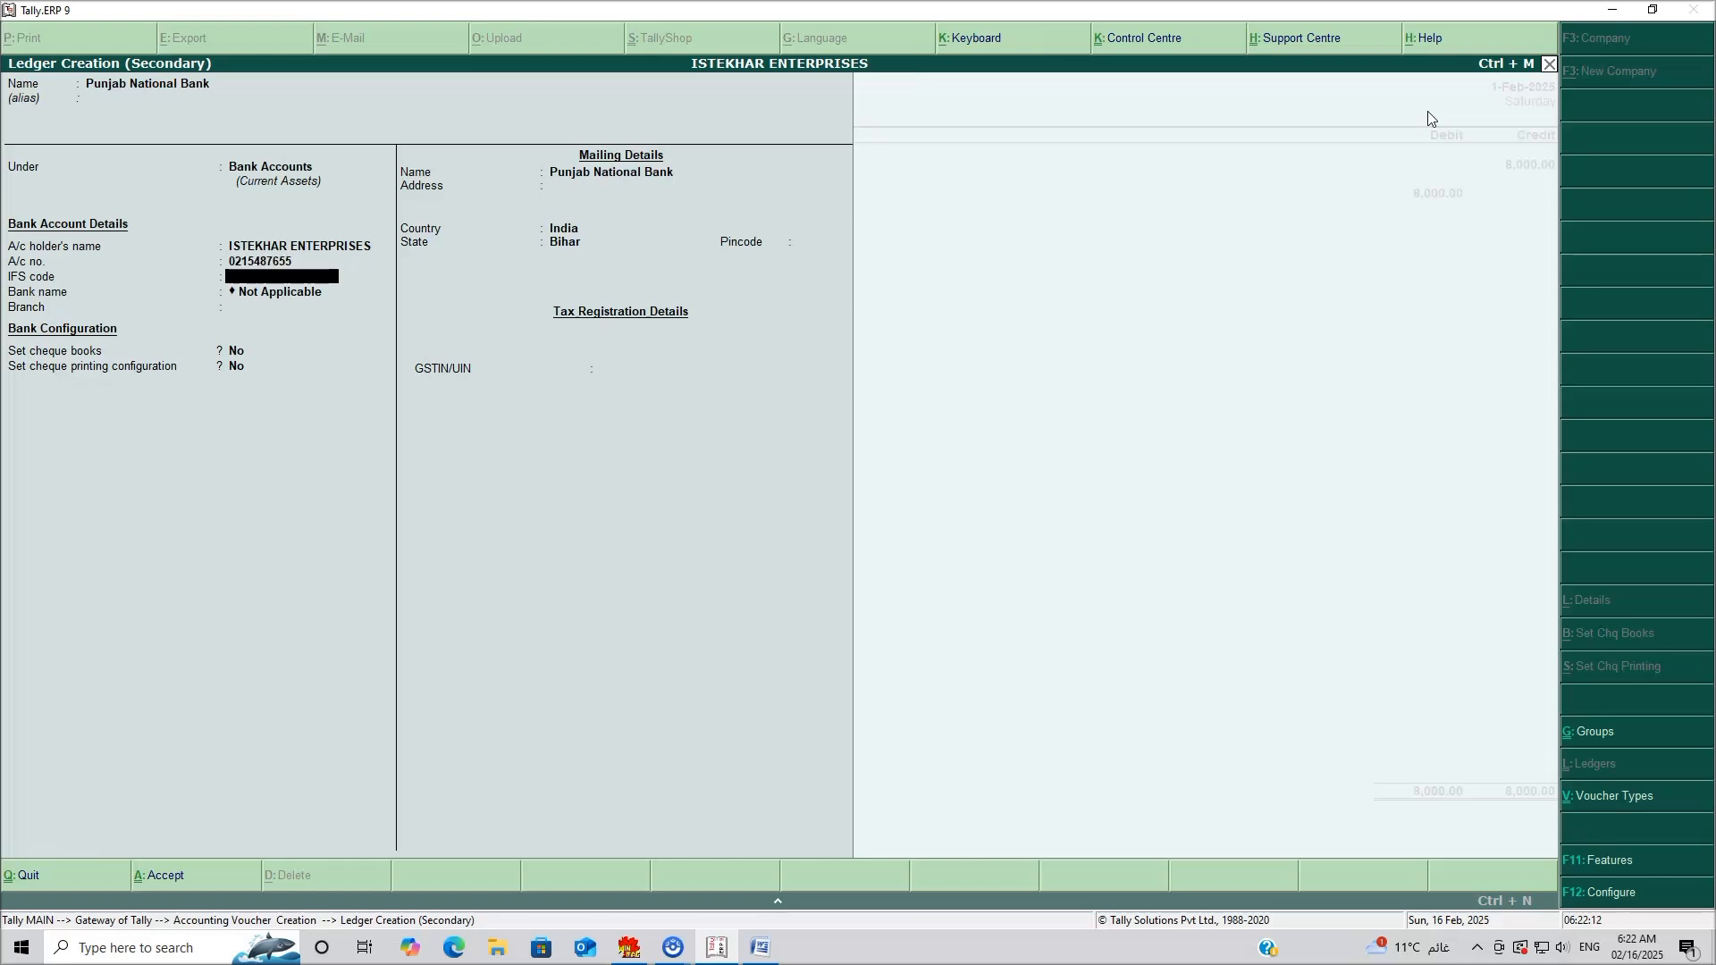
text(PUNMVCFSDS)
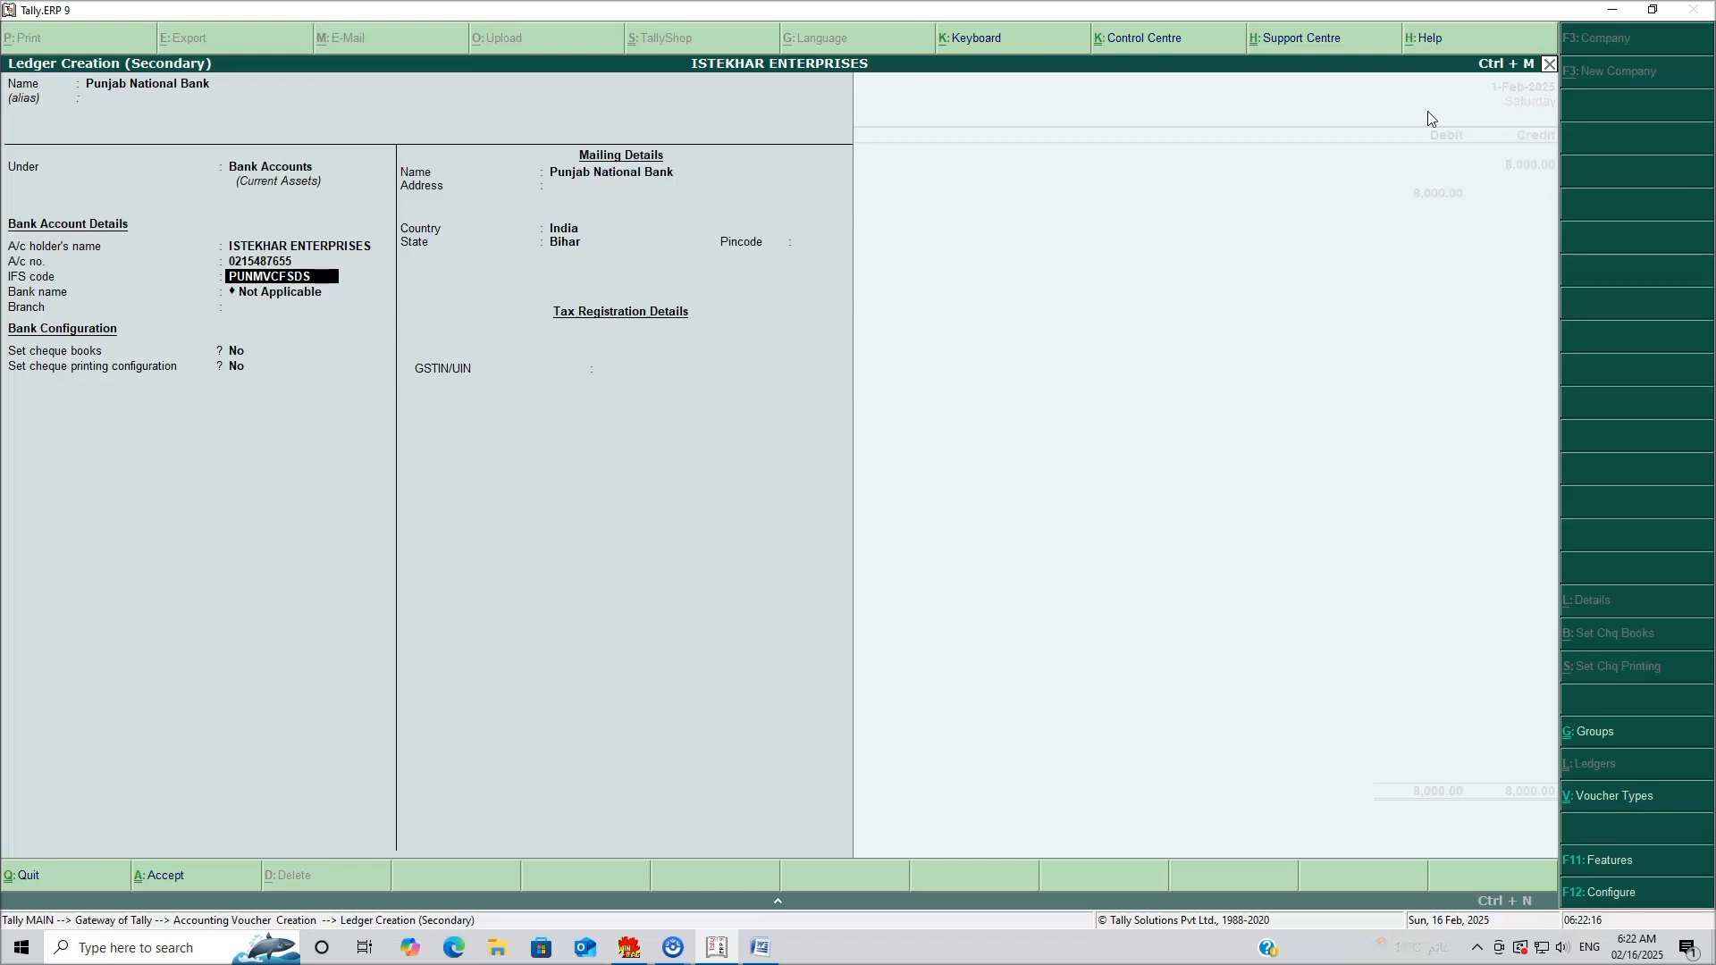
key(Return)
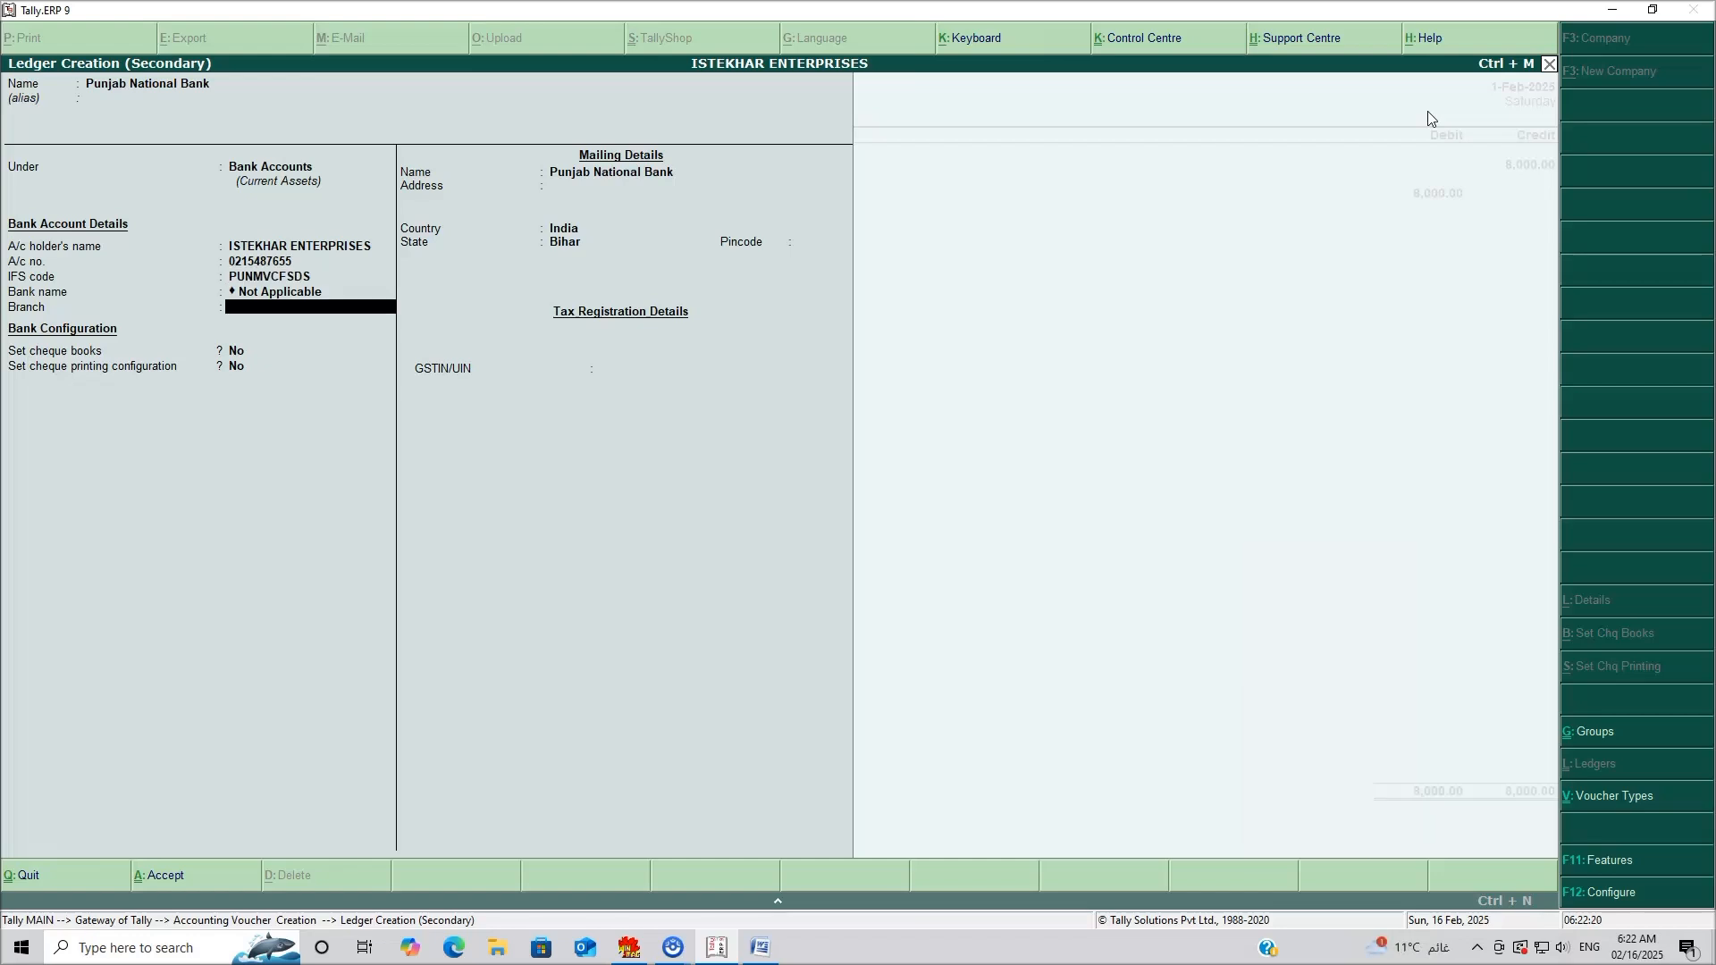
text(Jamui)
key(Return)
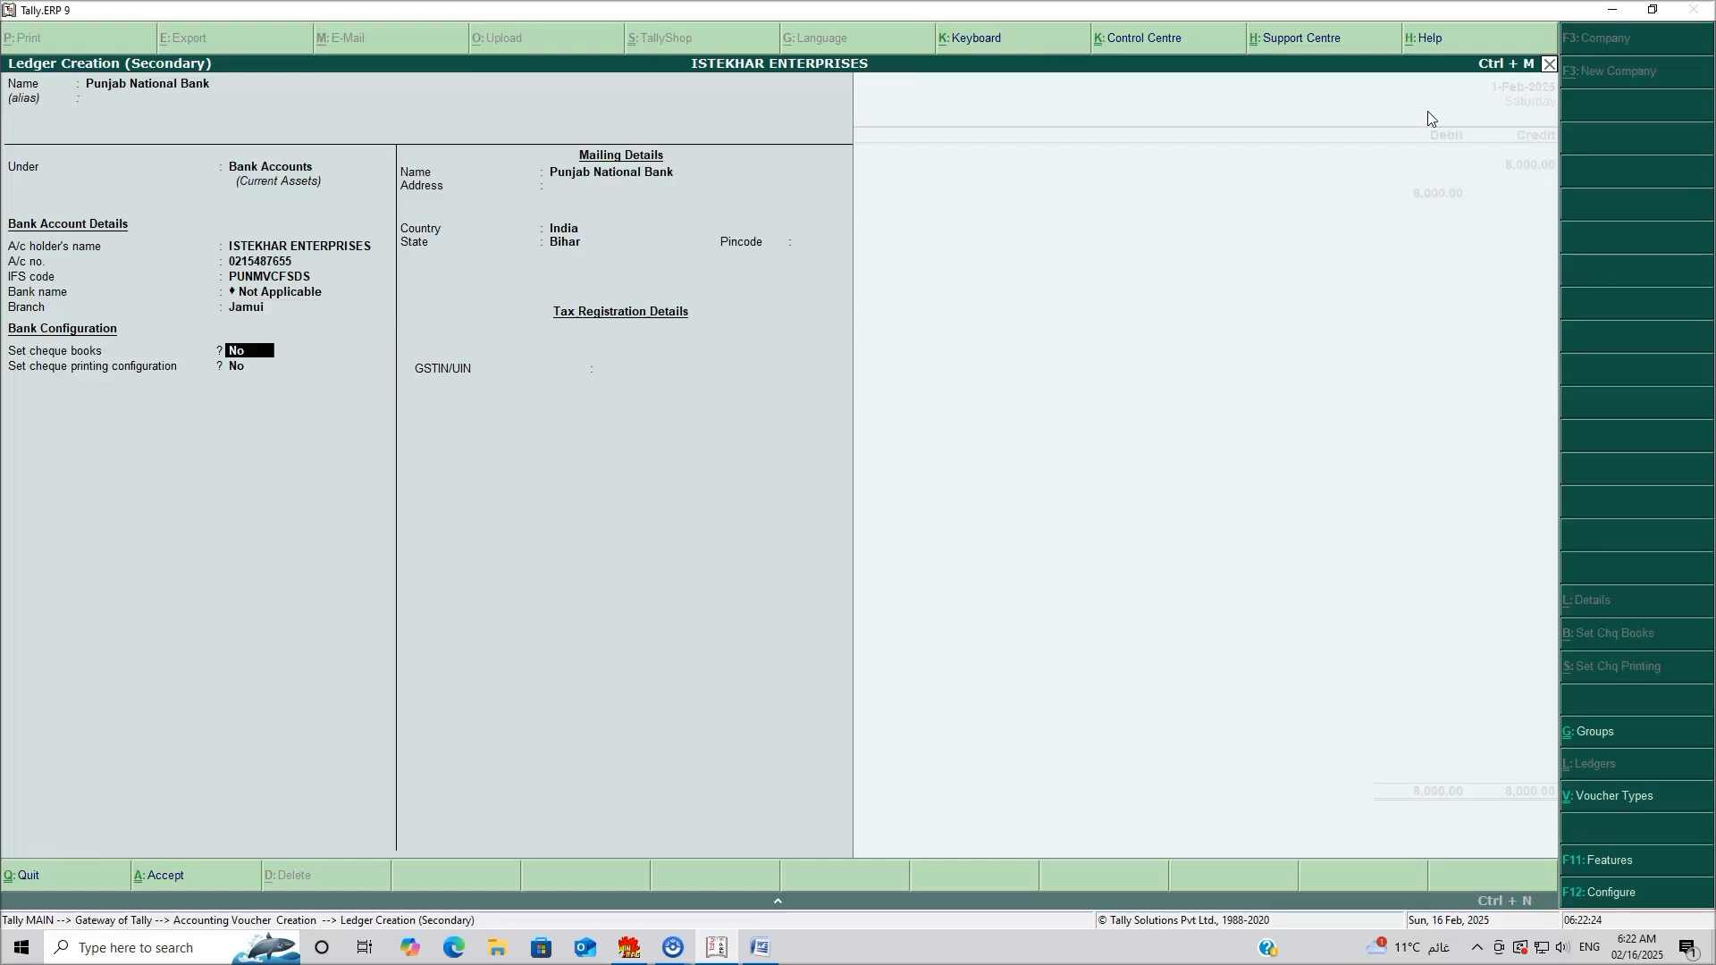
Fill the mailing address Jamui, Bihar, pincode 811304, leaving GSTIN blank.
key(Return)
key(Return)
key(Return)
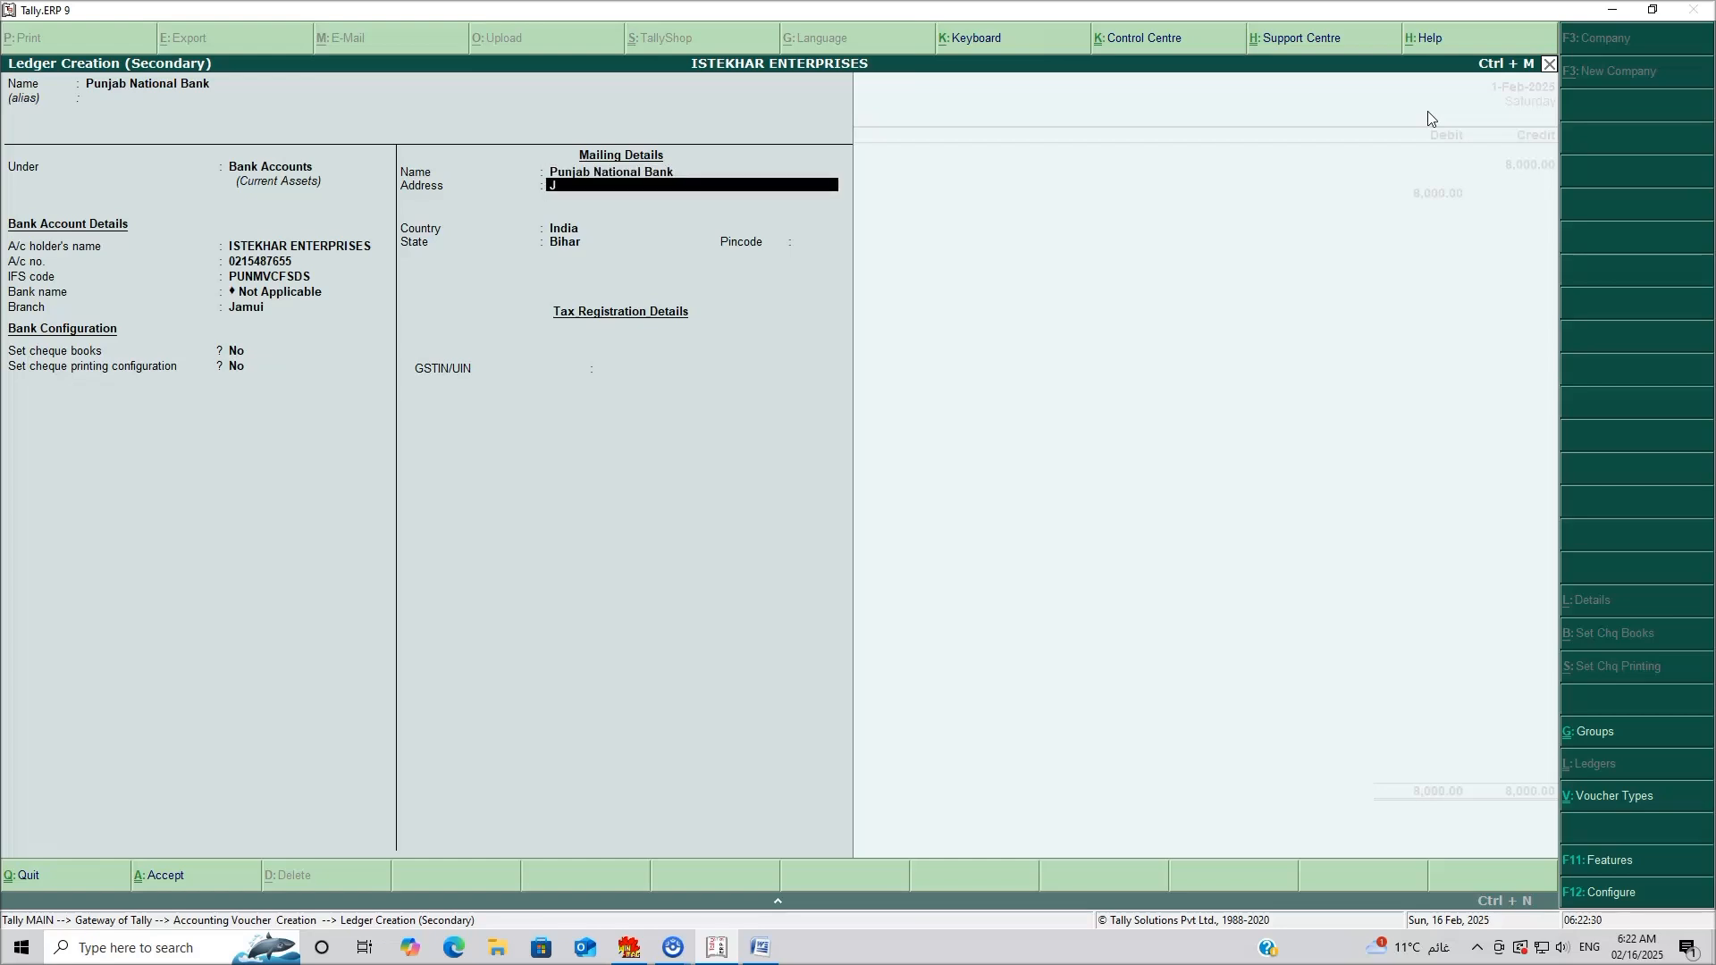
text(Jamui)
key(Return)
key(Return)
key(Return)
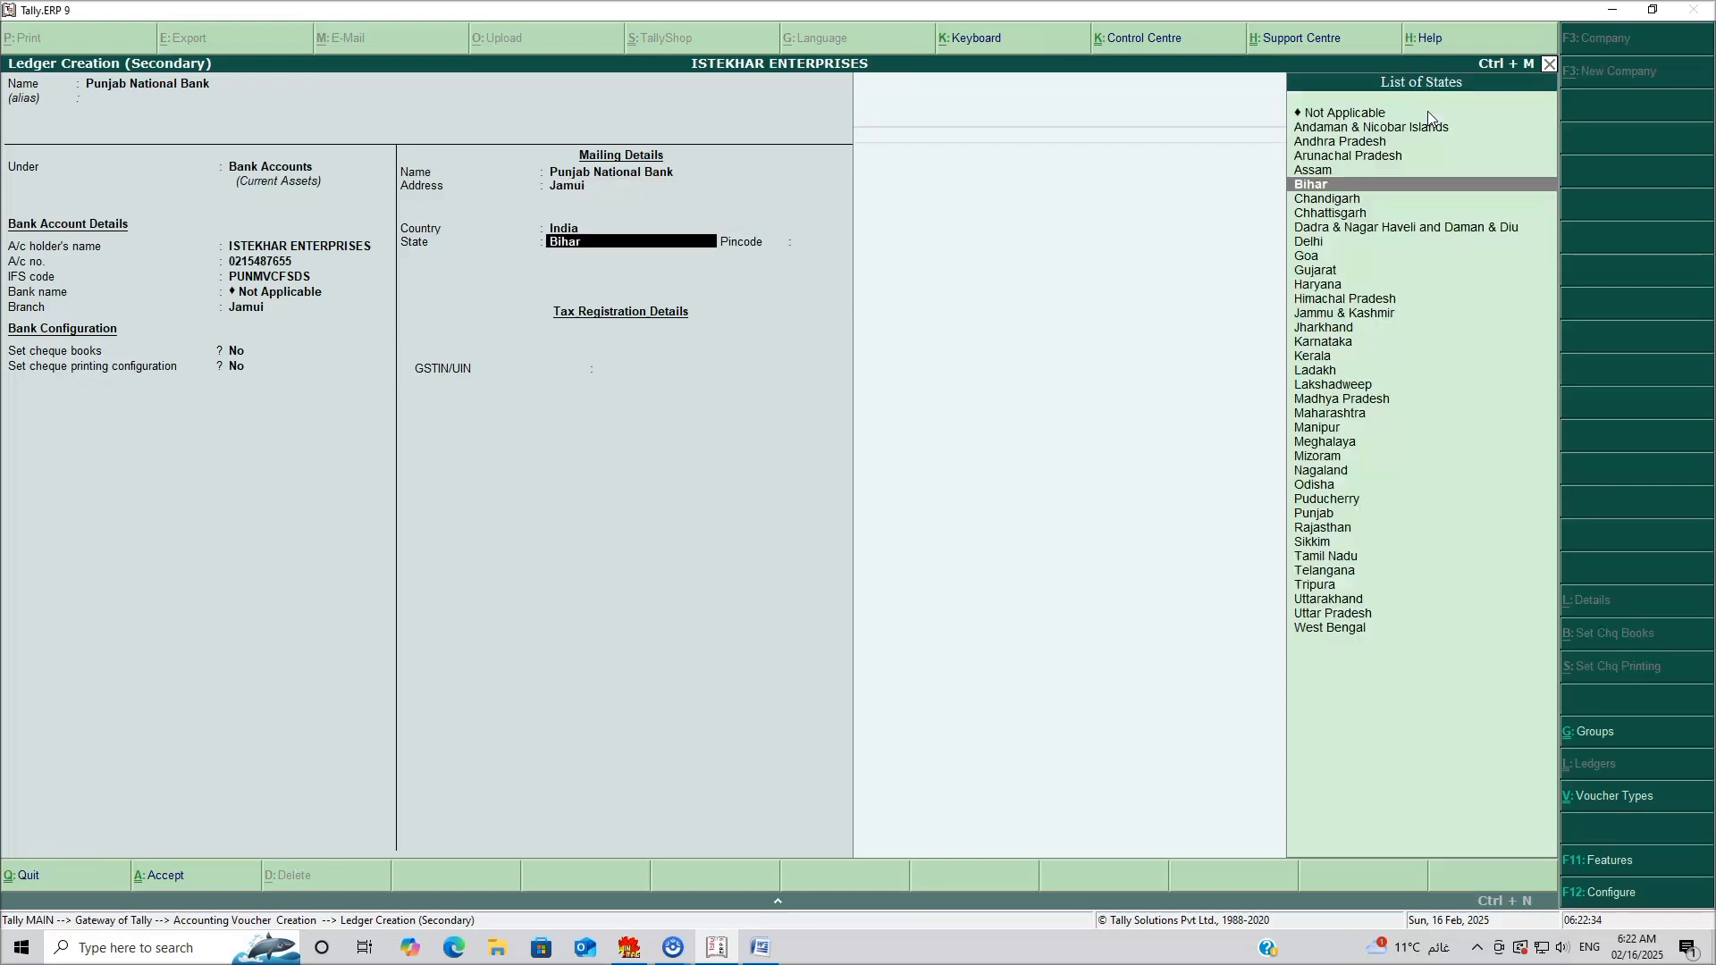
key(Return)
text(811304)
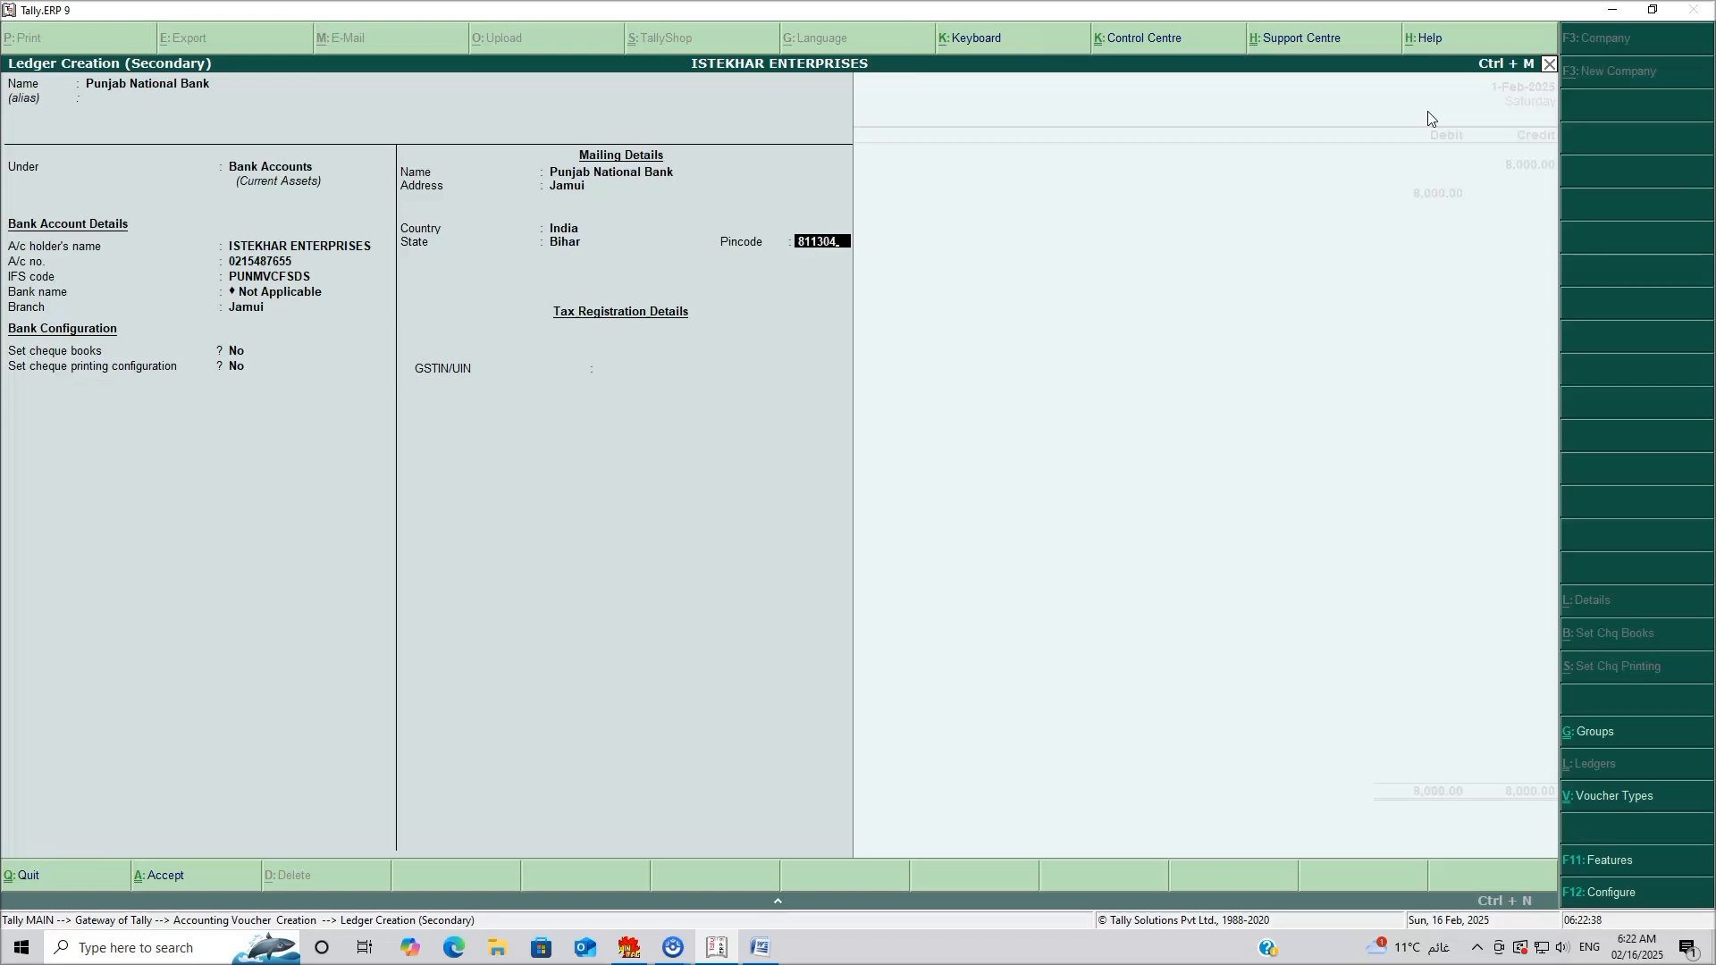
key(Return)
key(Return)
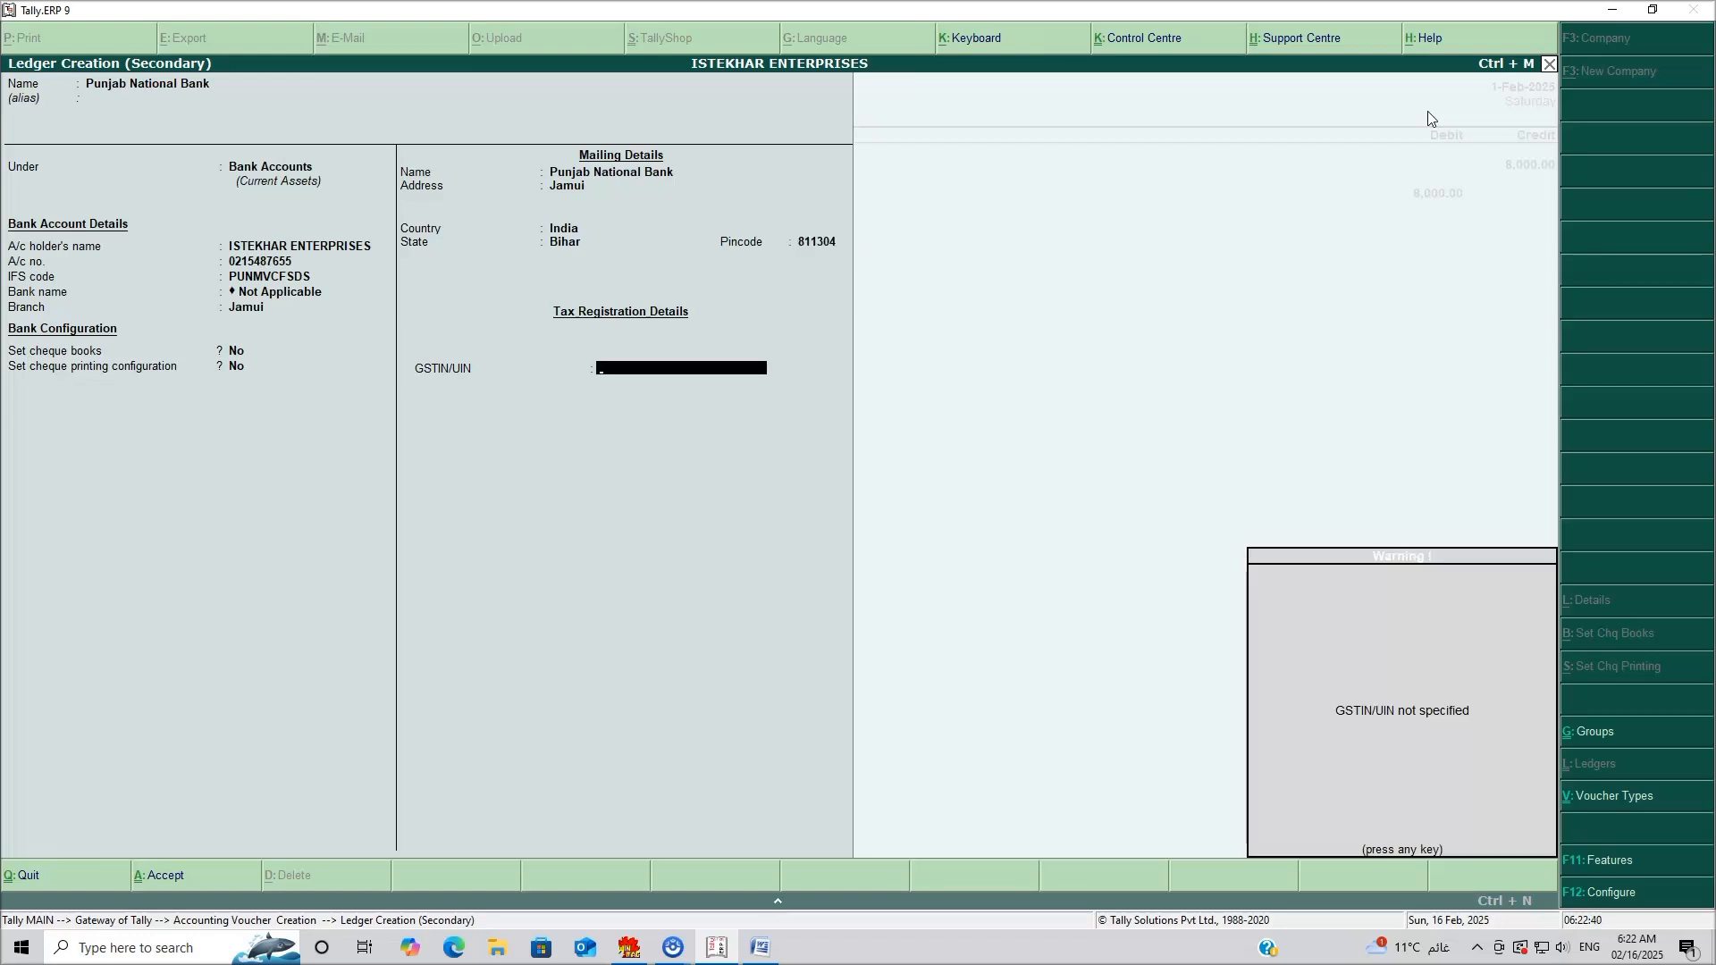
key(Return)
key(Return)
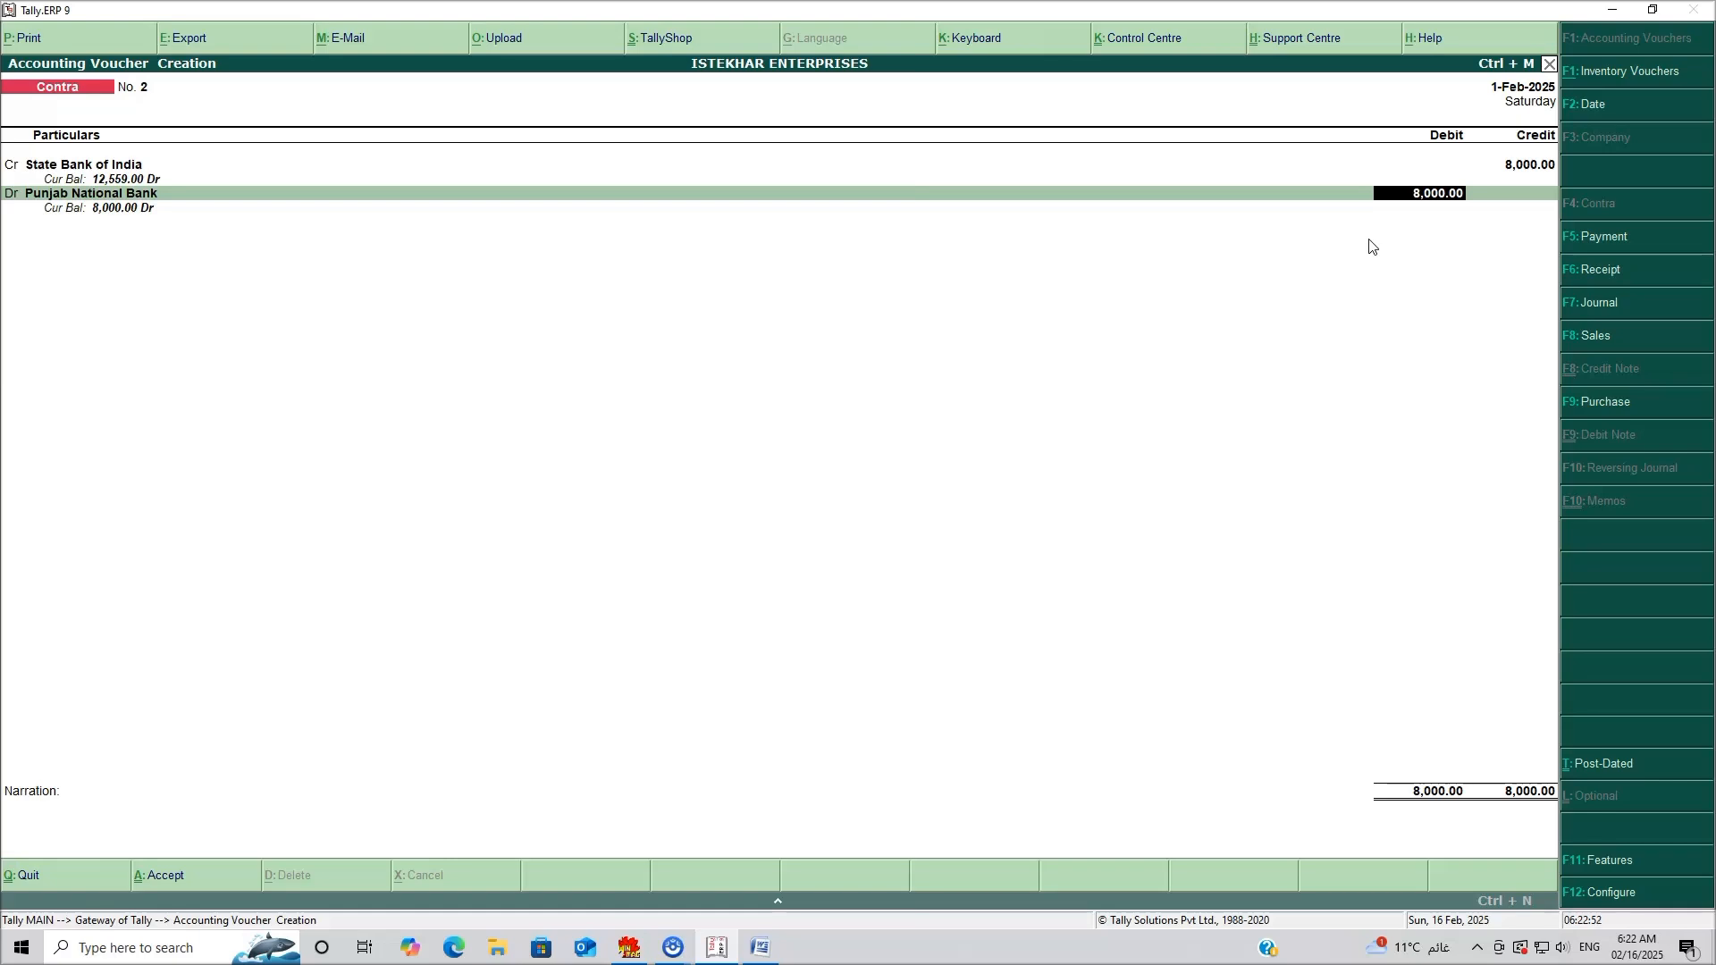
Debit Punjab National Bank 8,000 with cheque number 21544 and bank Not Applicable.
key(Return)
key(Return)
key(Return)
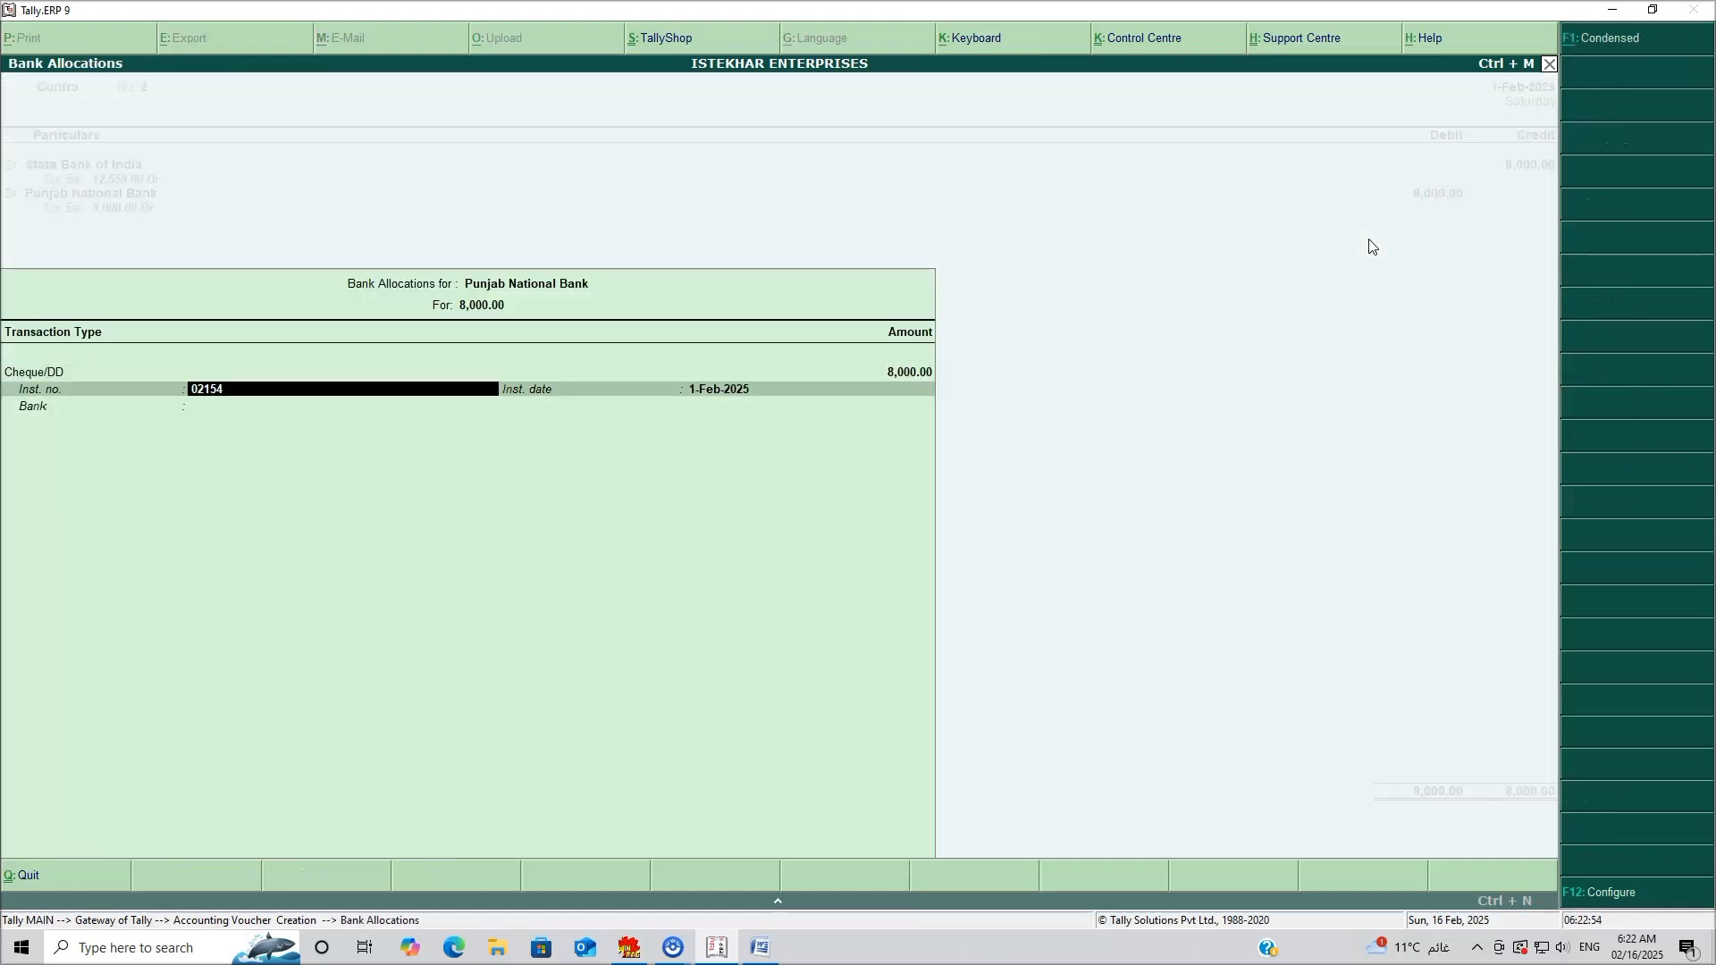
text(215)
key(Return)
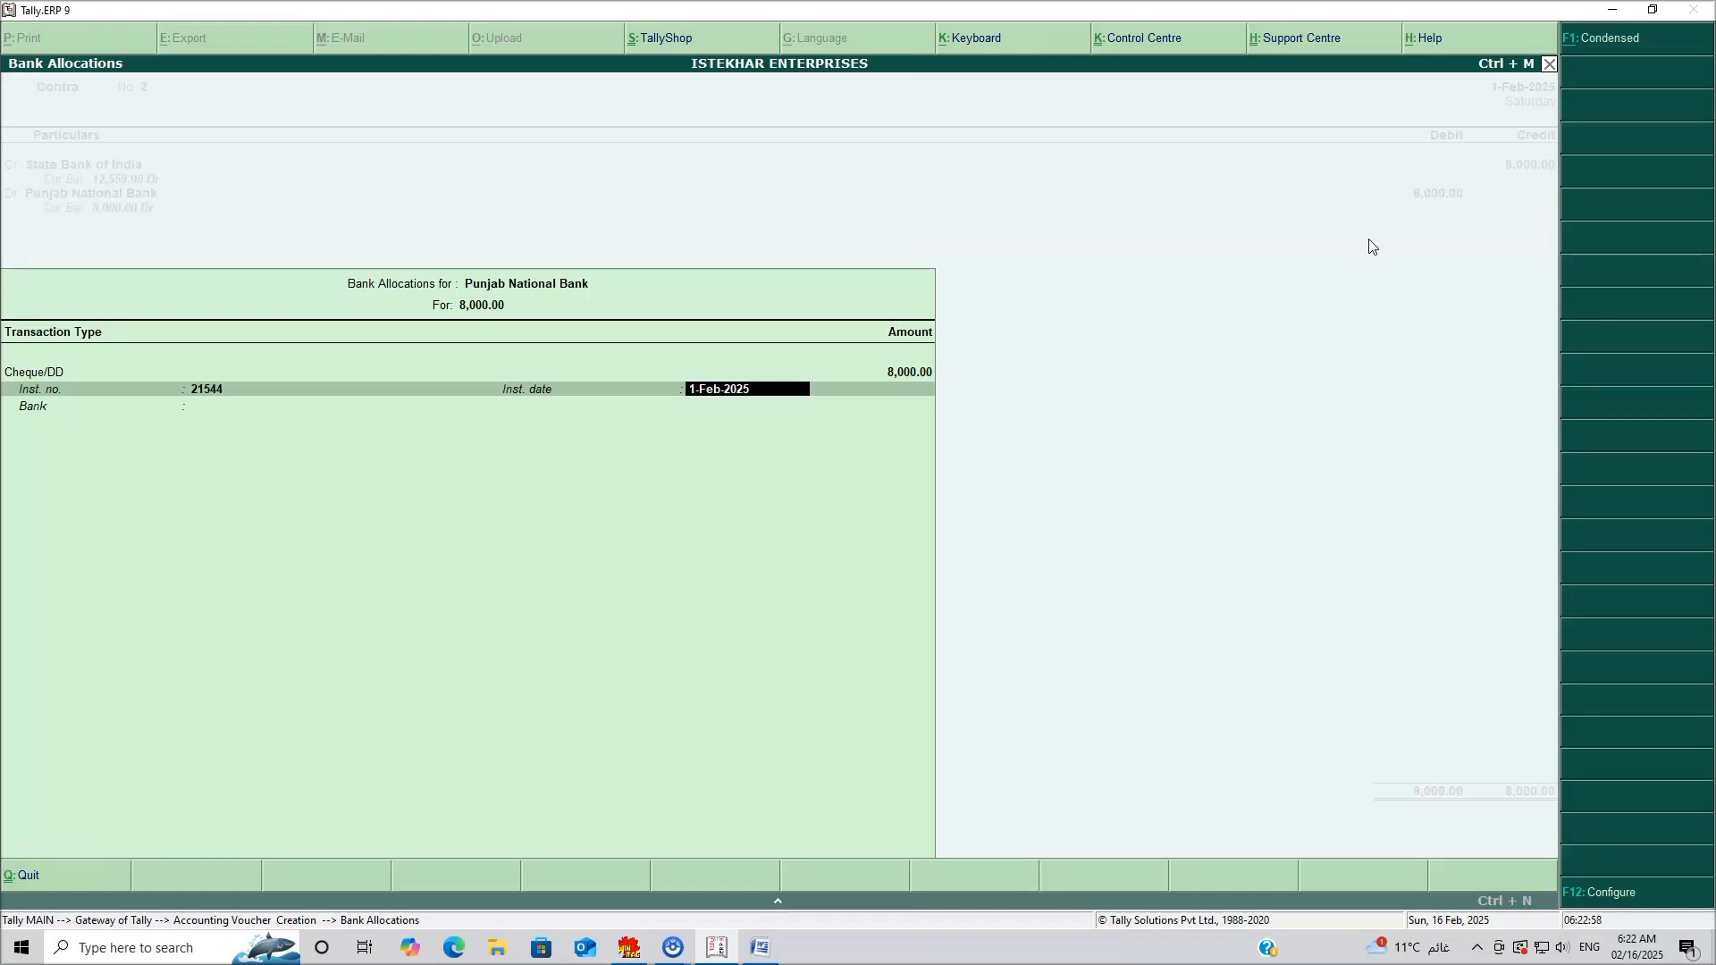
key(Return)
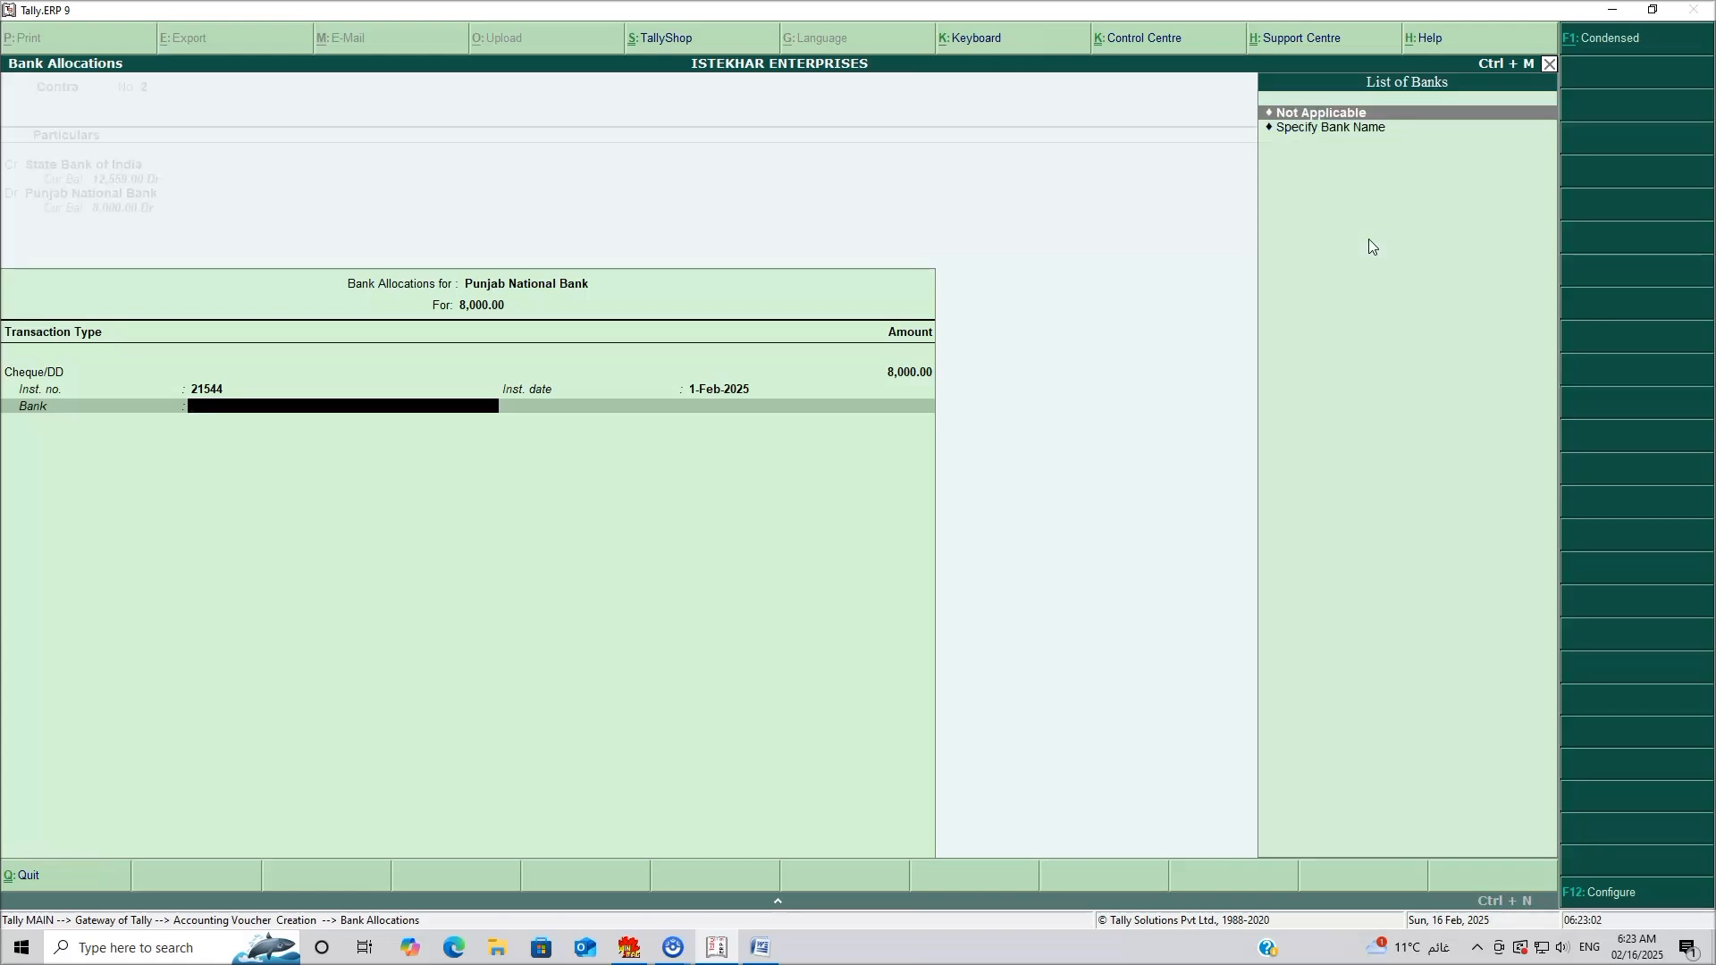
key(Return)
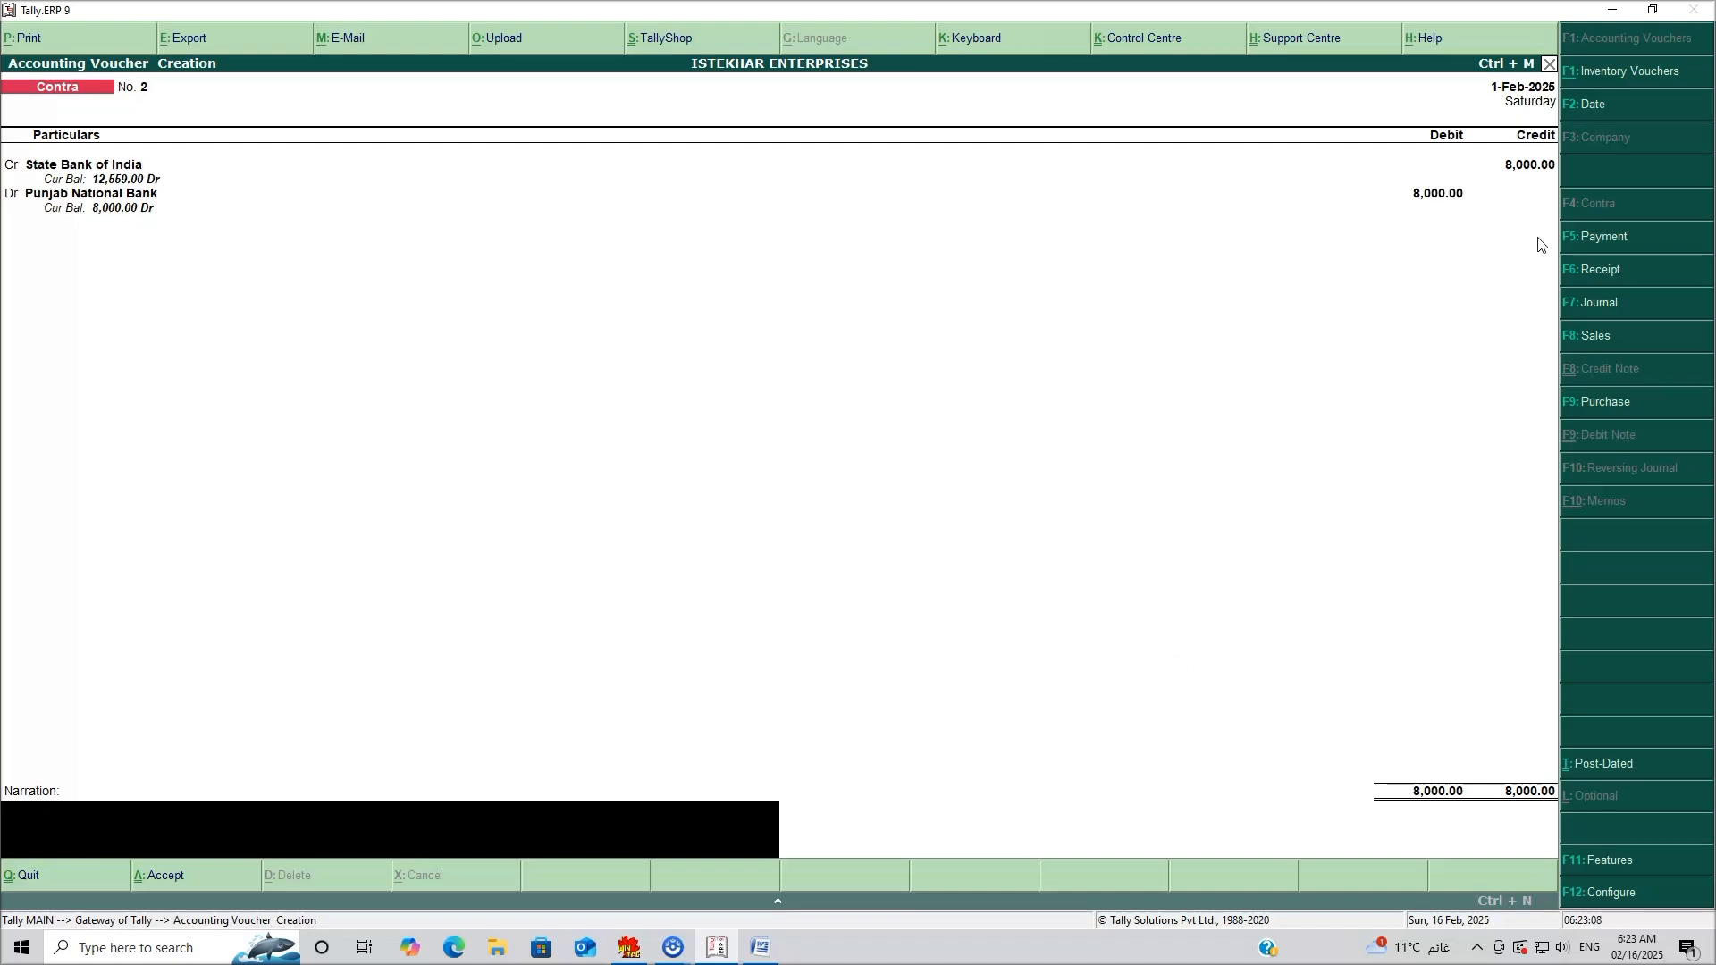
Redate the transfer voucher to 2-Feb-2025 and finish the entry.
click(1587, 105)
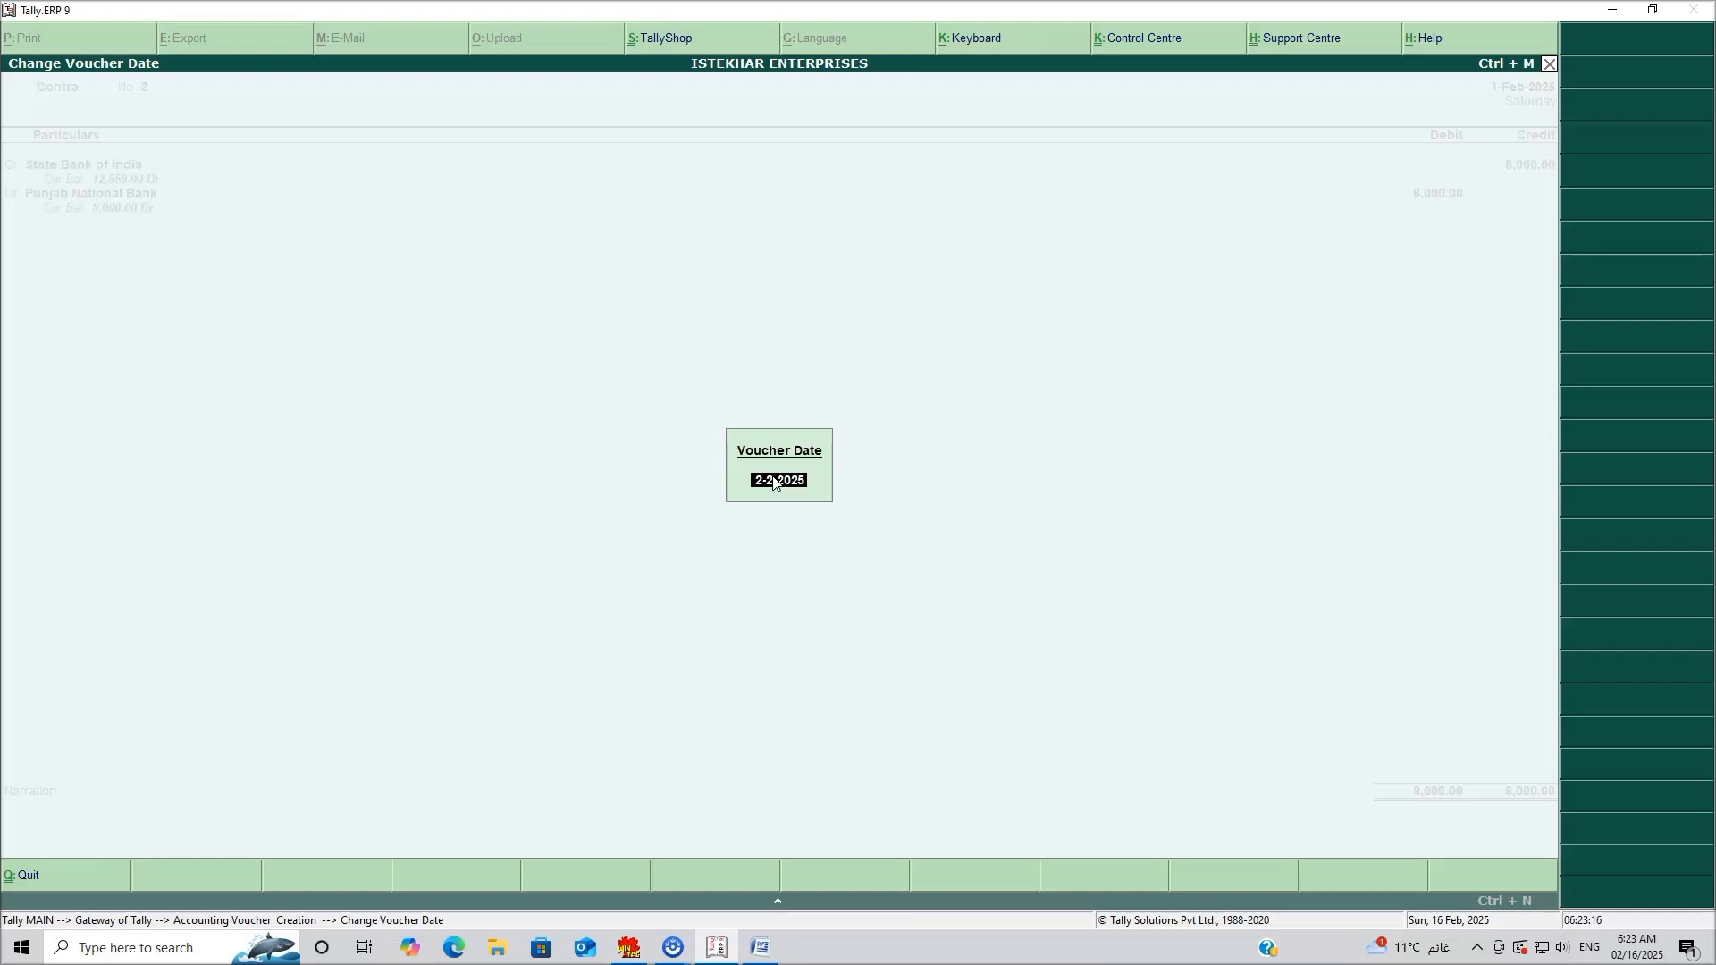
key(Return)
key(Return)
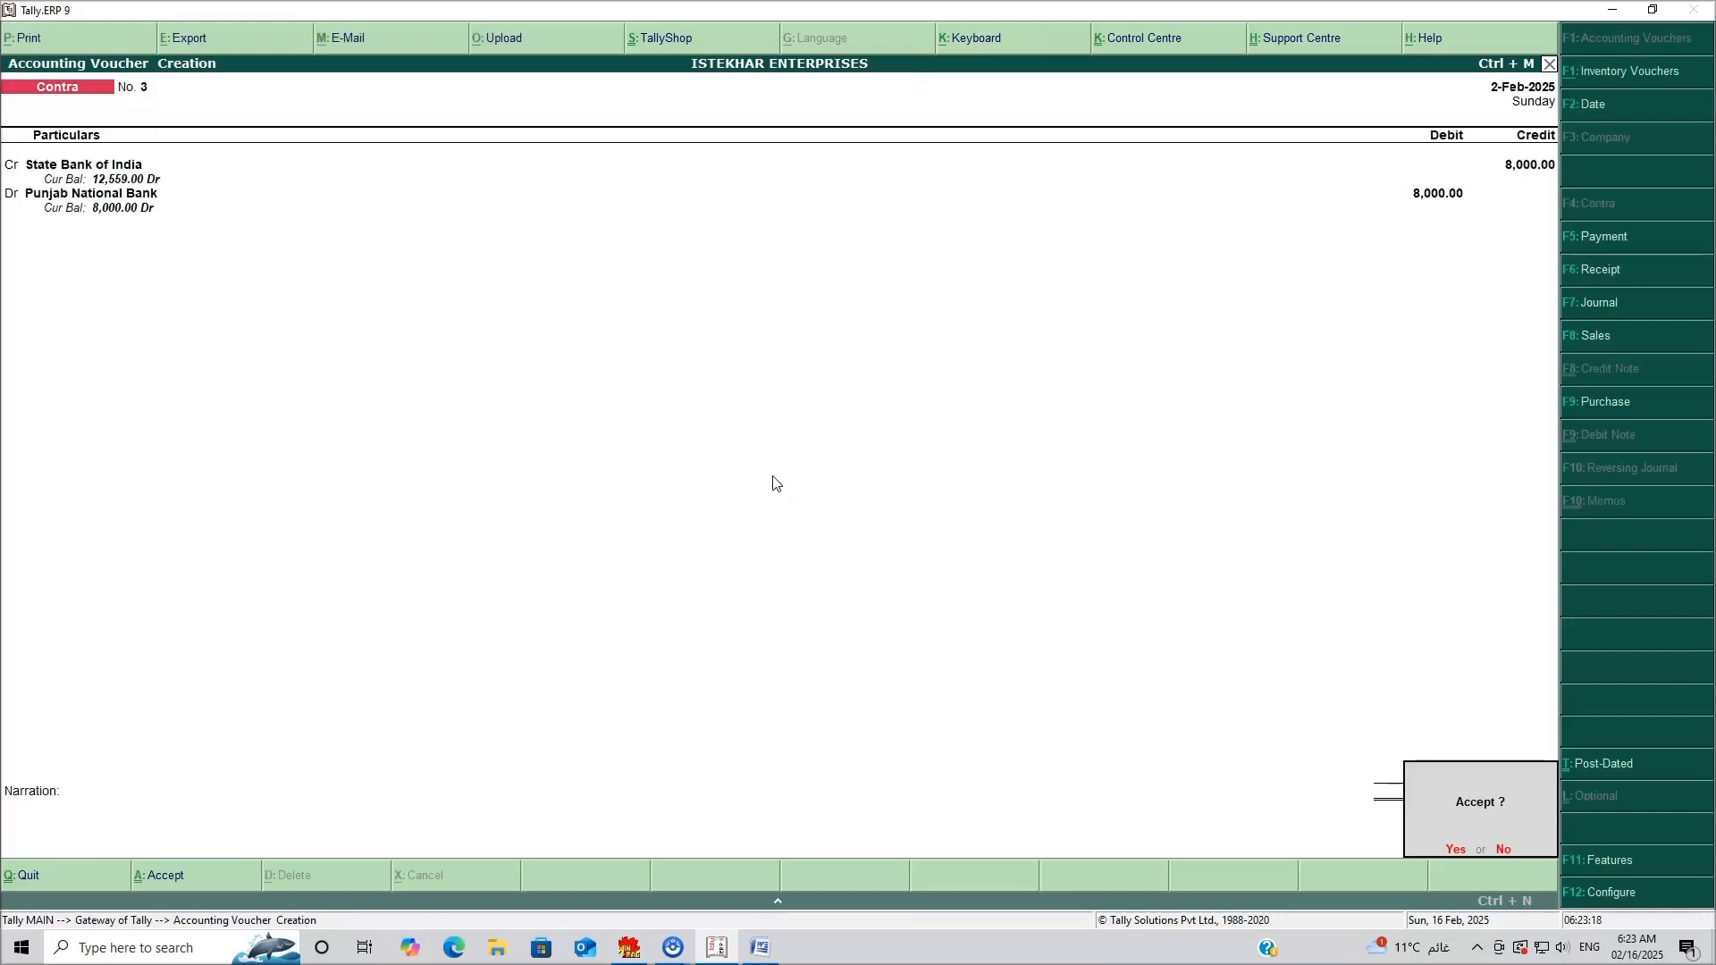
key(Return)
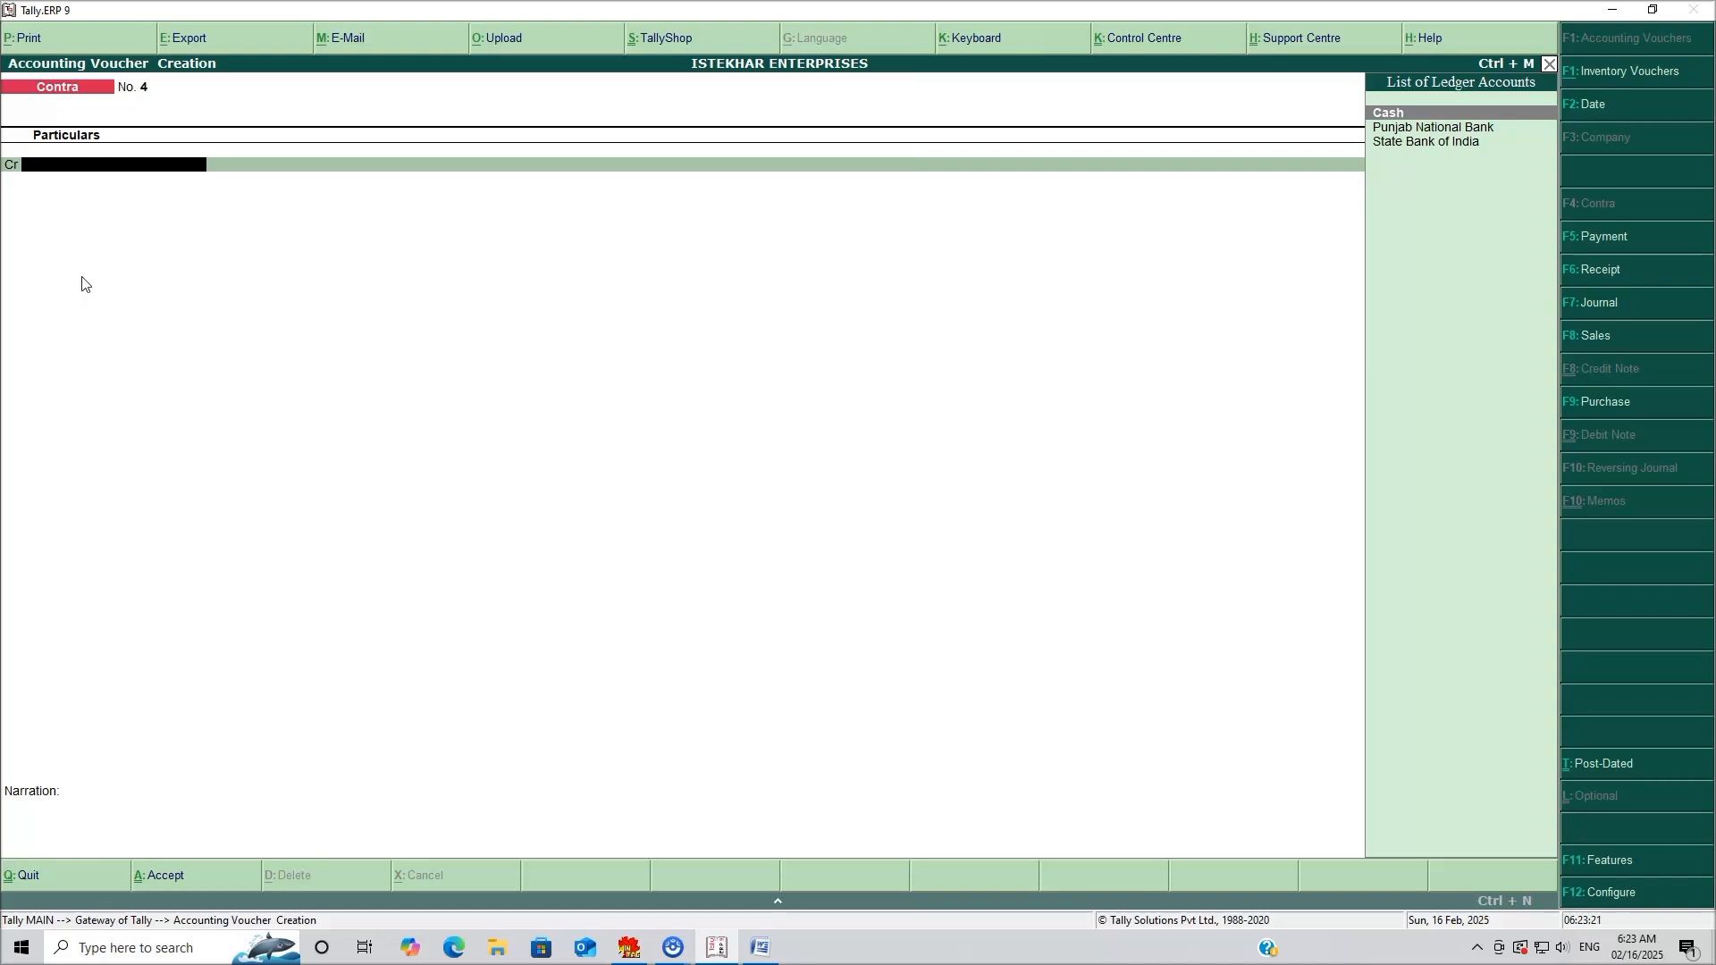
Check the Cash/Bank Summary: PNB 8,000, SBI 12,559, Cash 75,120, total 95,679.
key(Escape)
key(Escape)
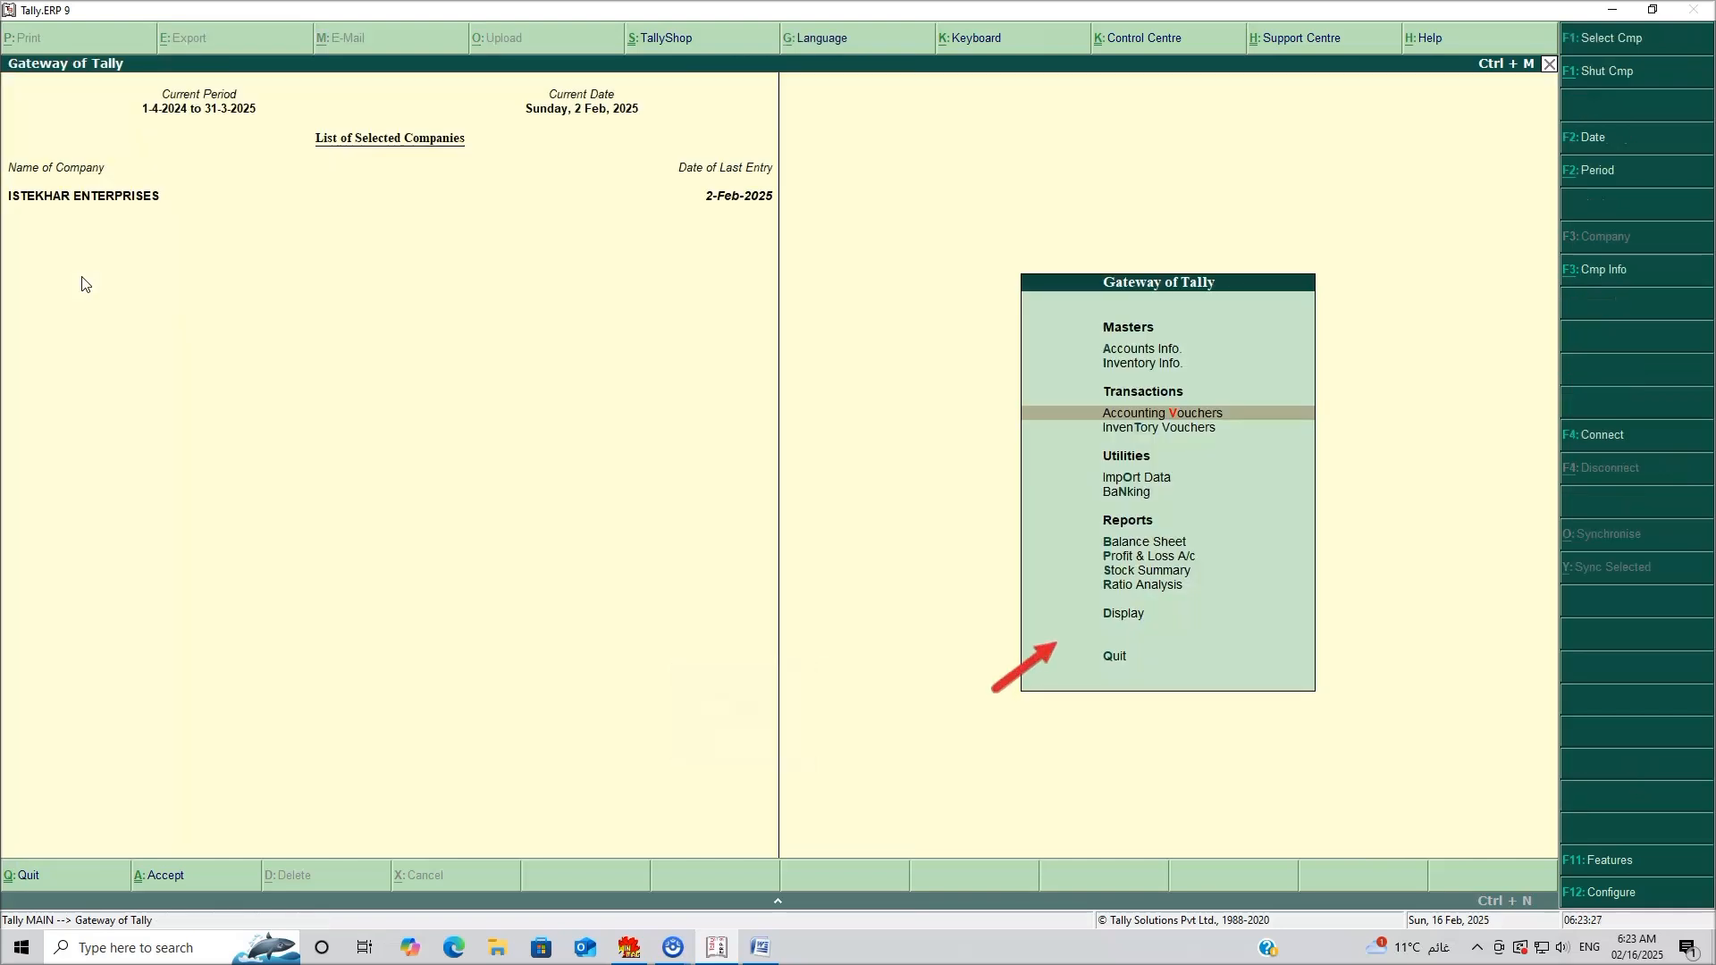
click(1123, 615)
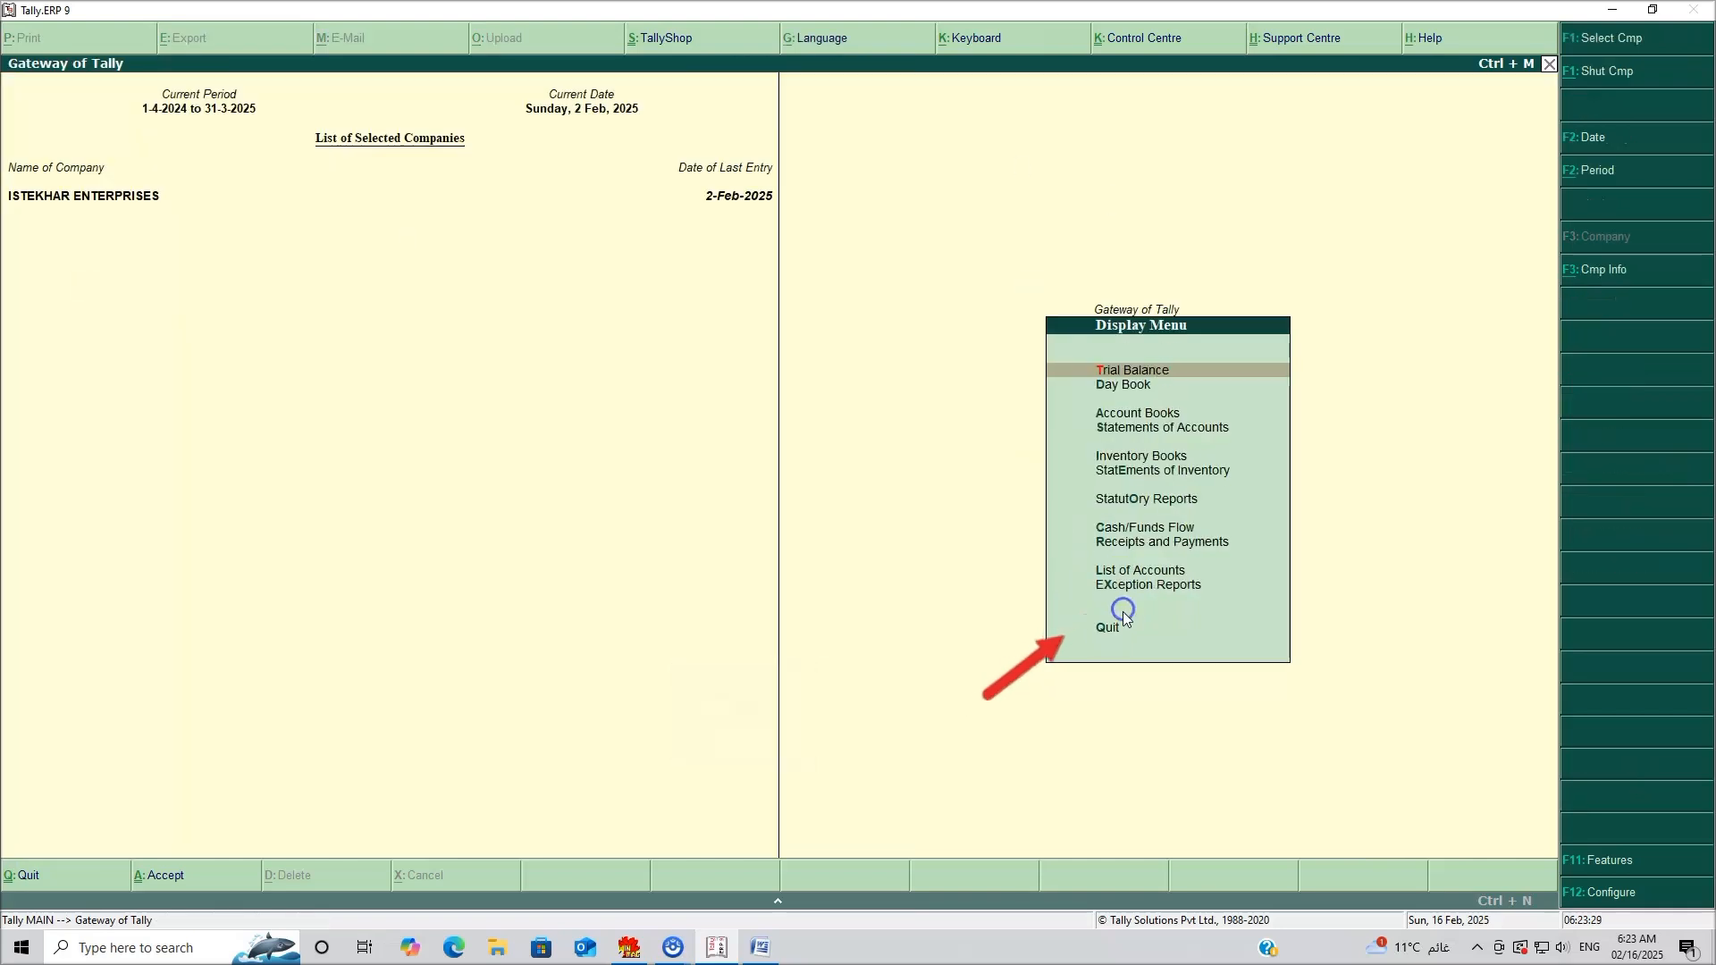
click(1134, 417)
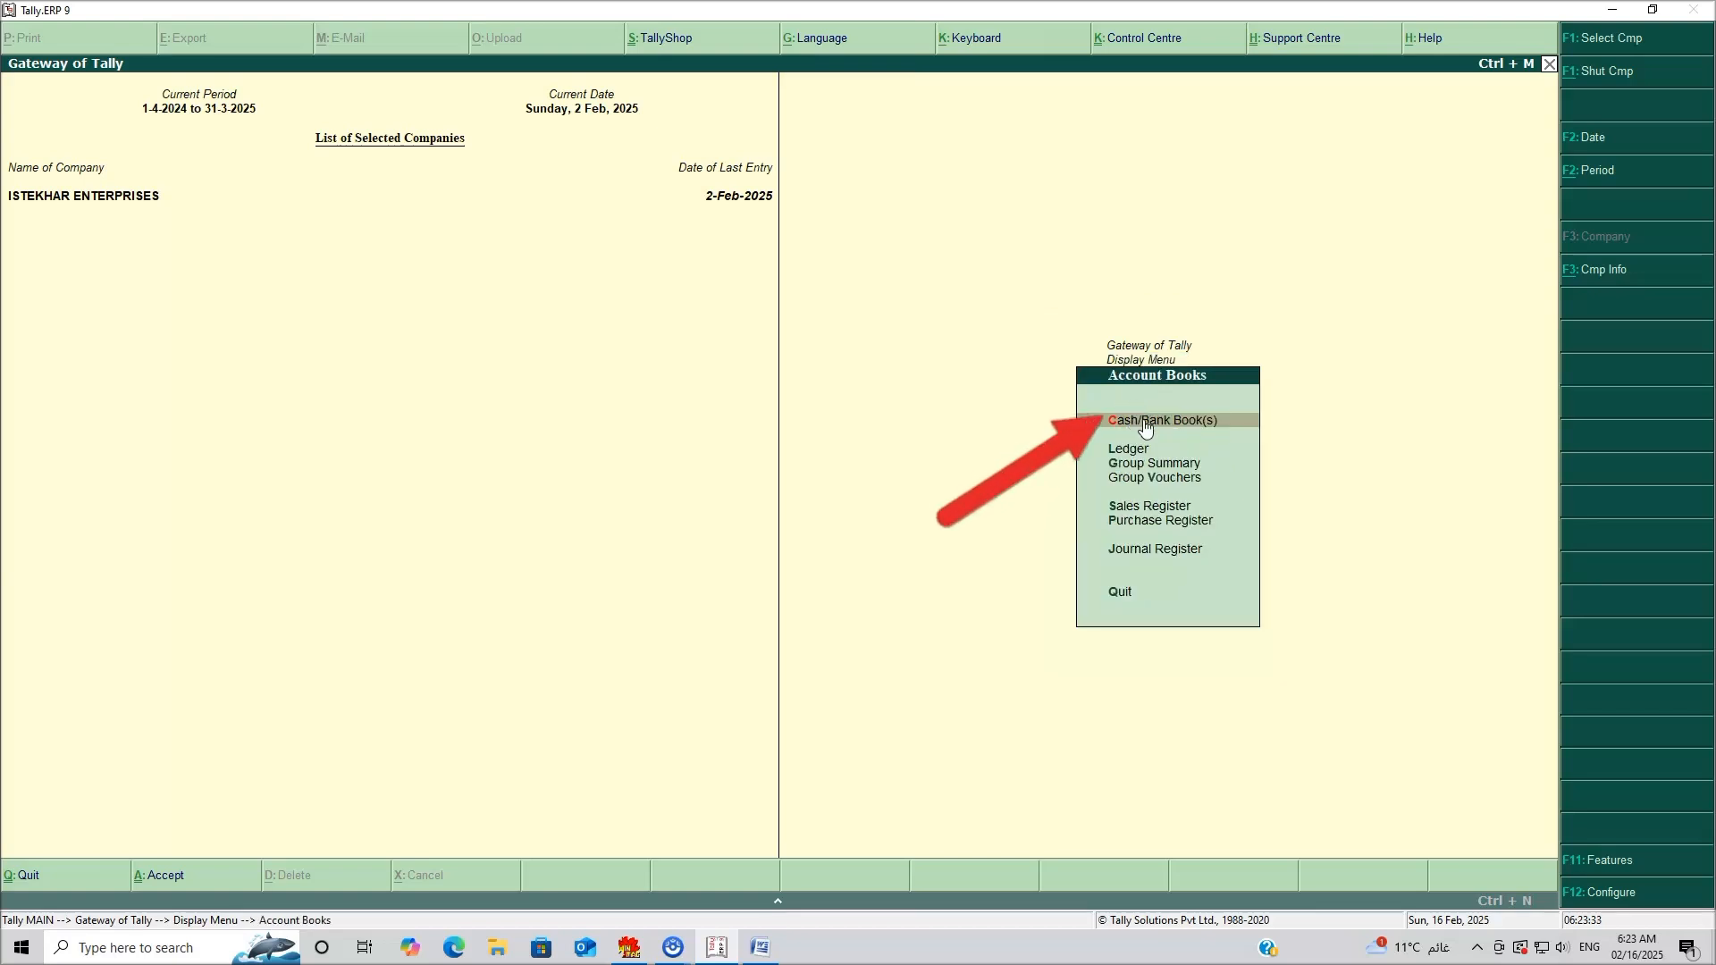
click(1144, 421)
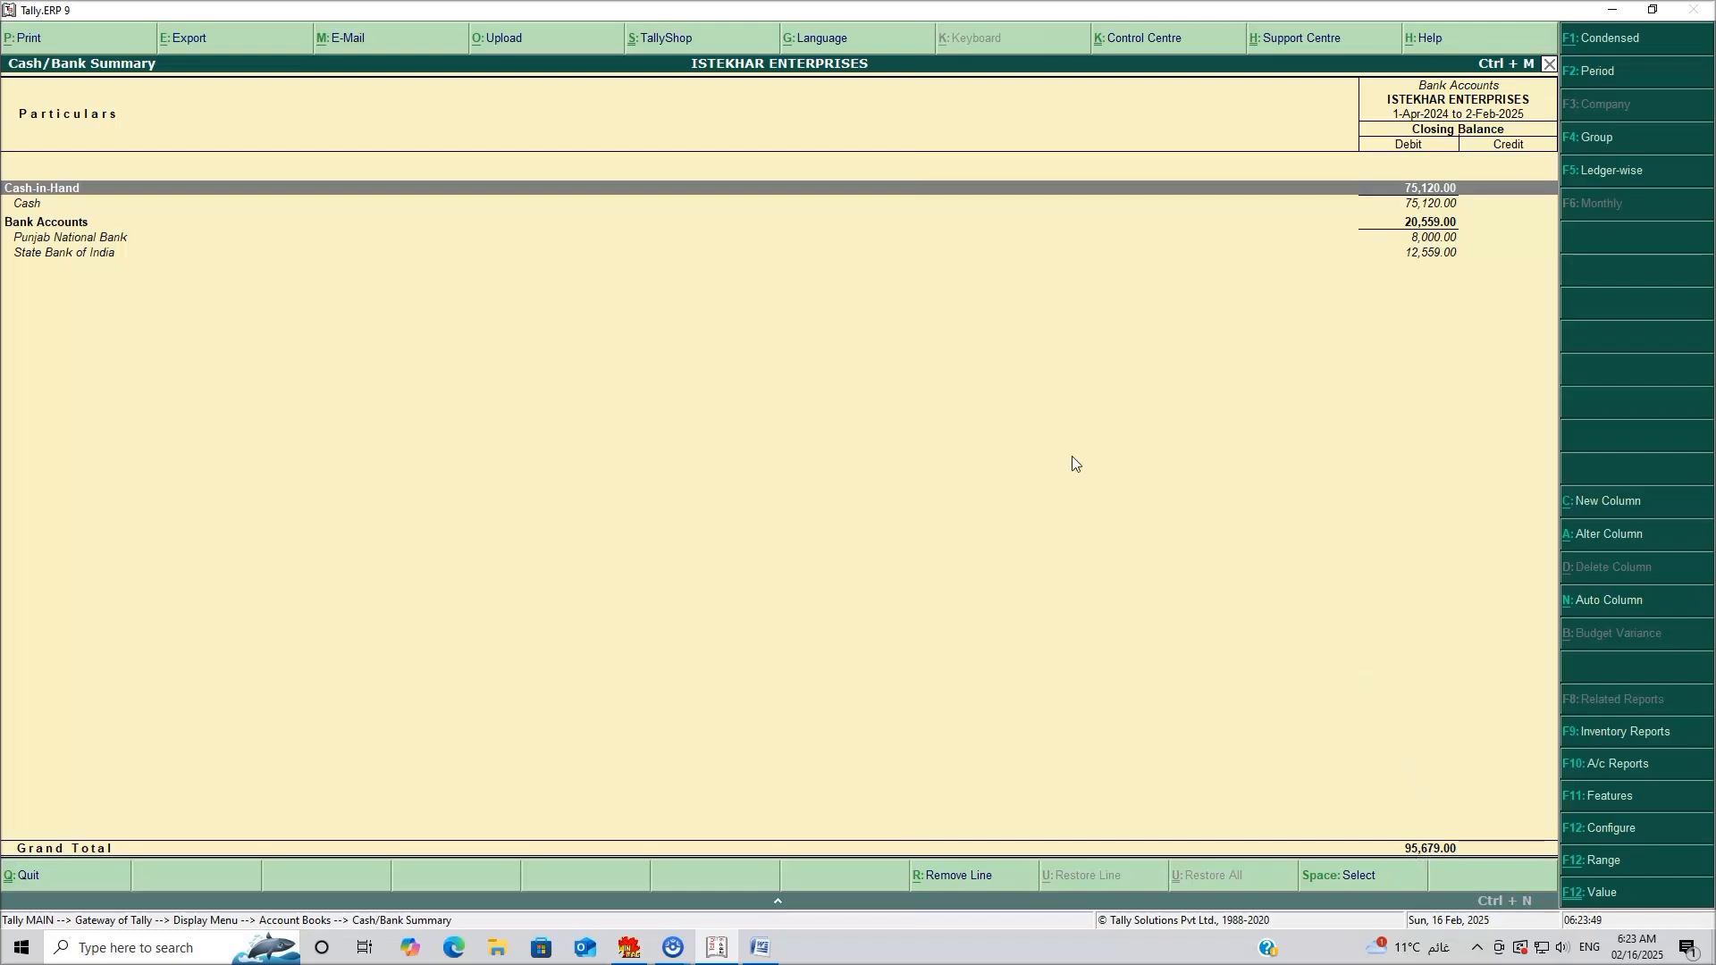
key(Escape)
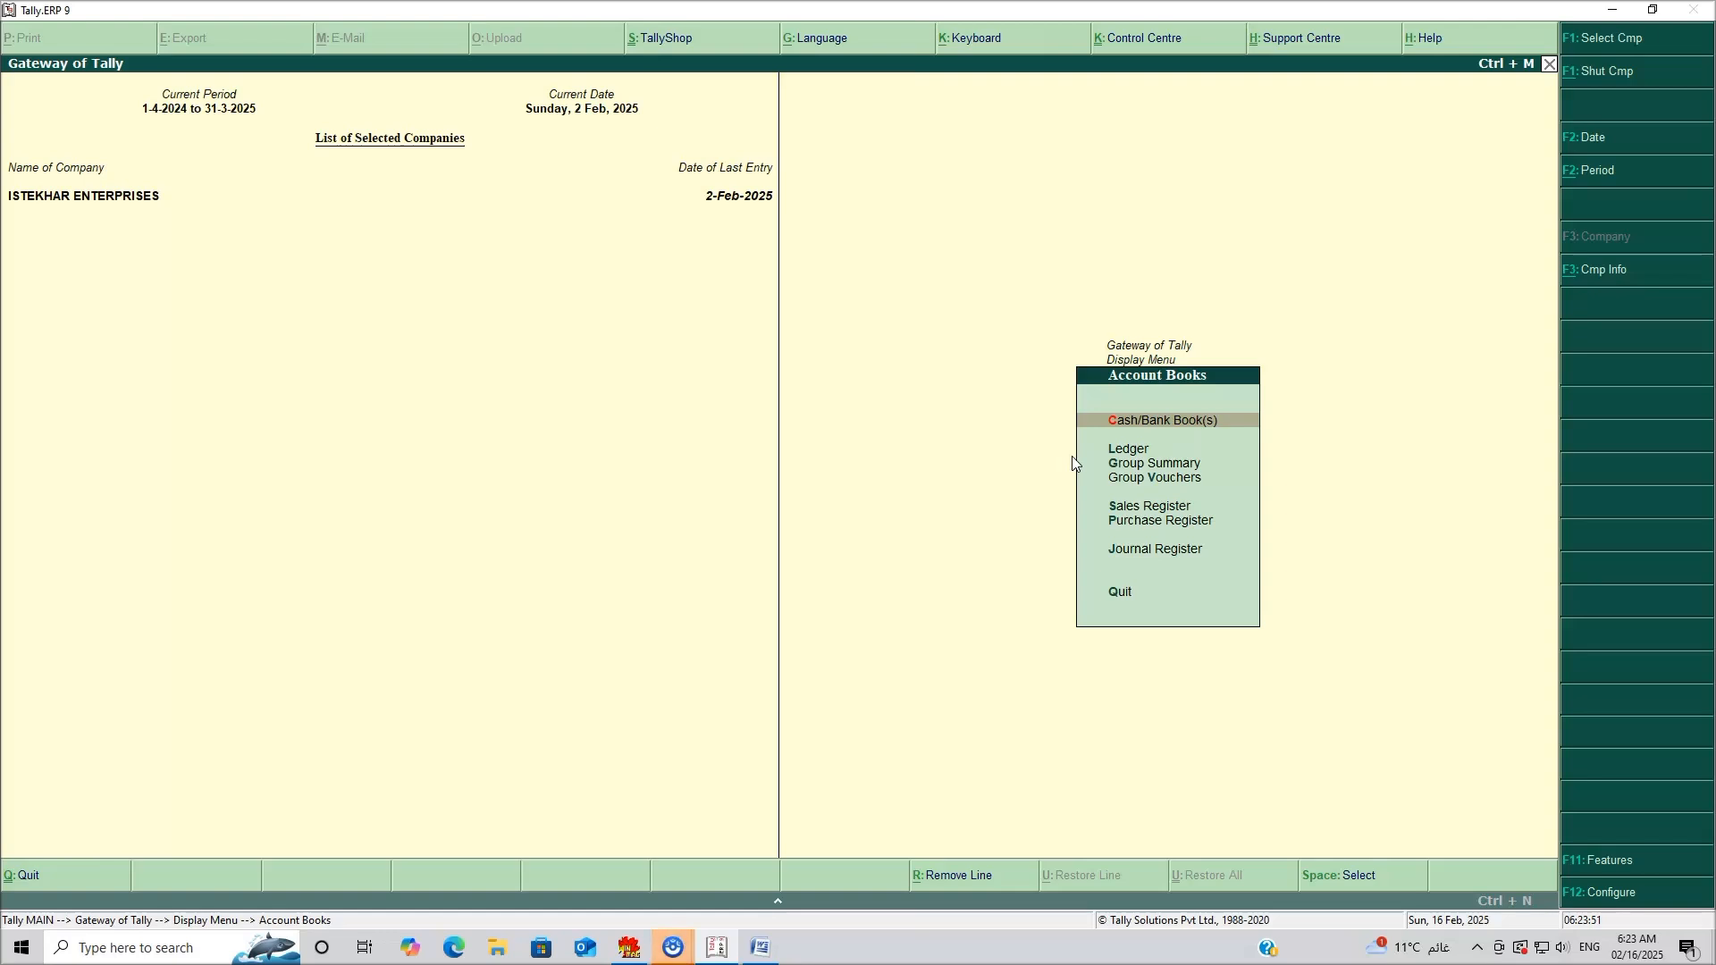
Check the Punjab National Bank and State Bank of India ledgers (SBI closing 12,559), then back out.
click(1118, 450)
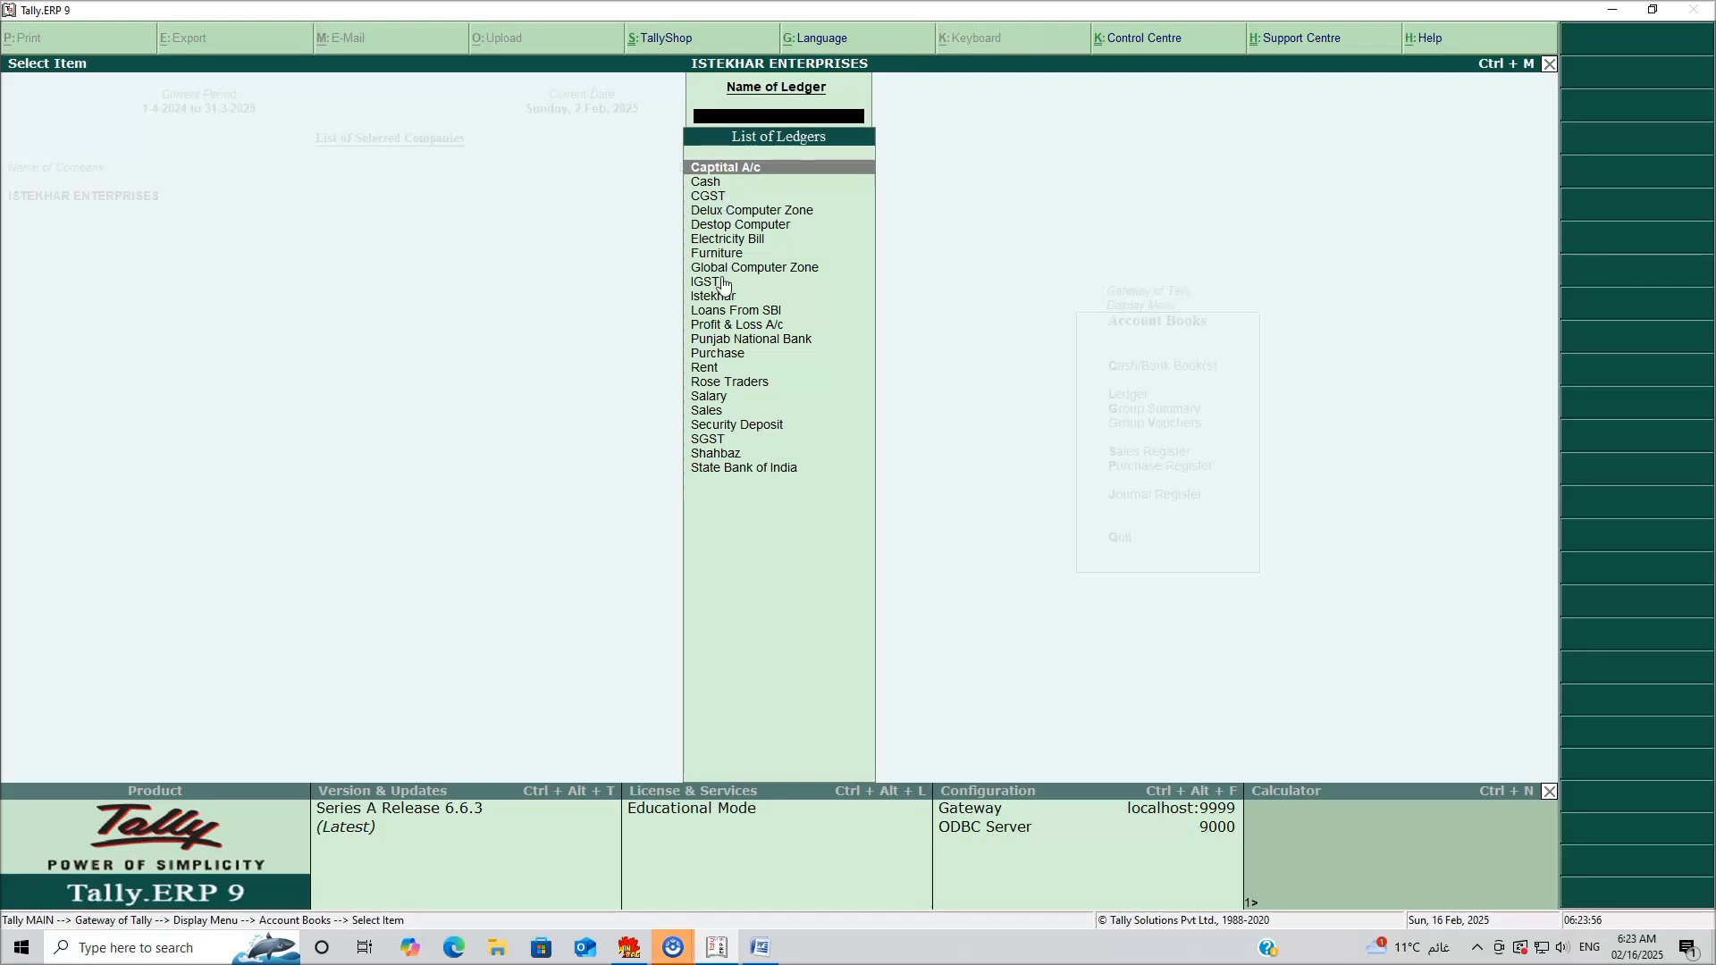
click(764, 339)
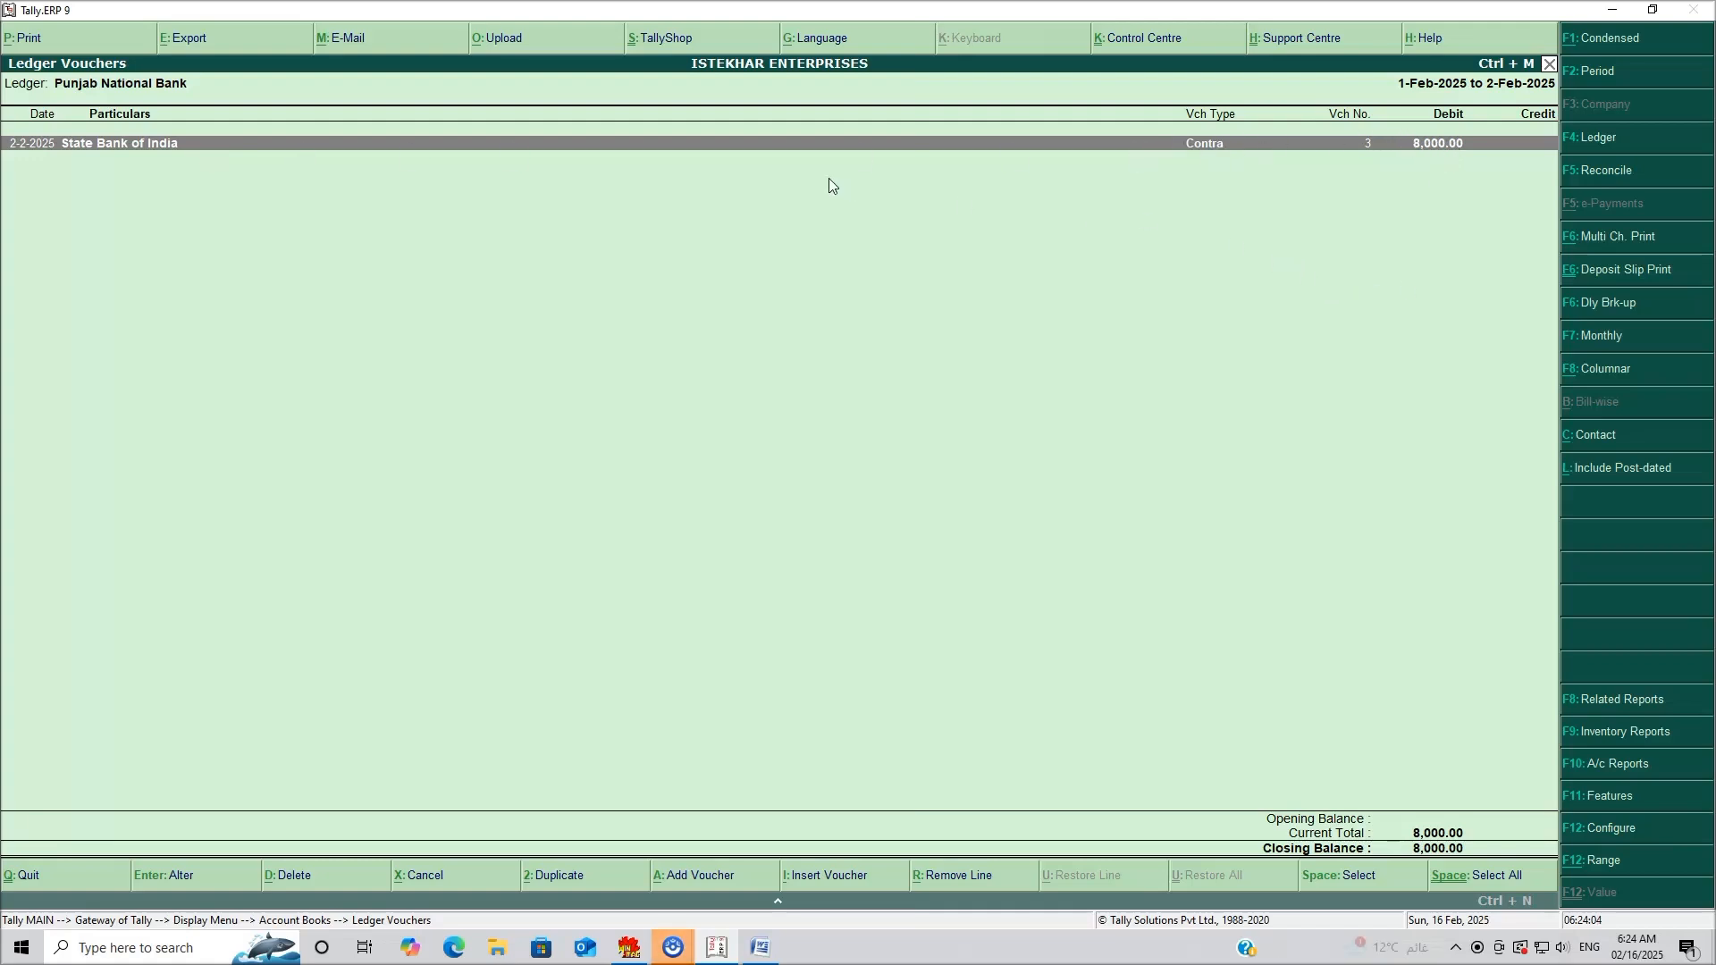
key(Escape)
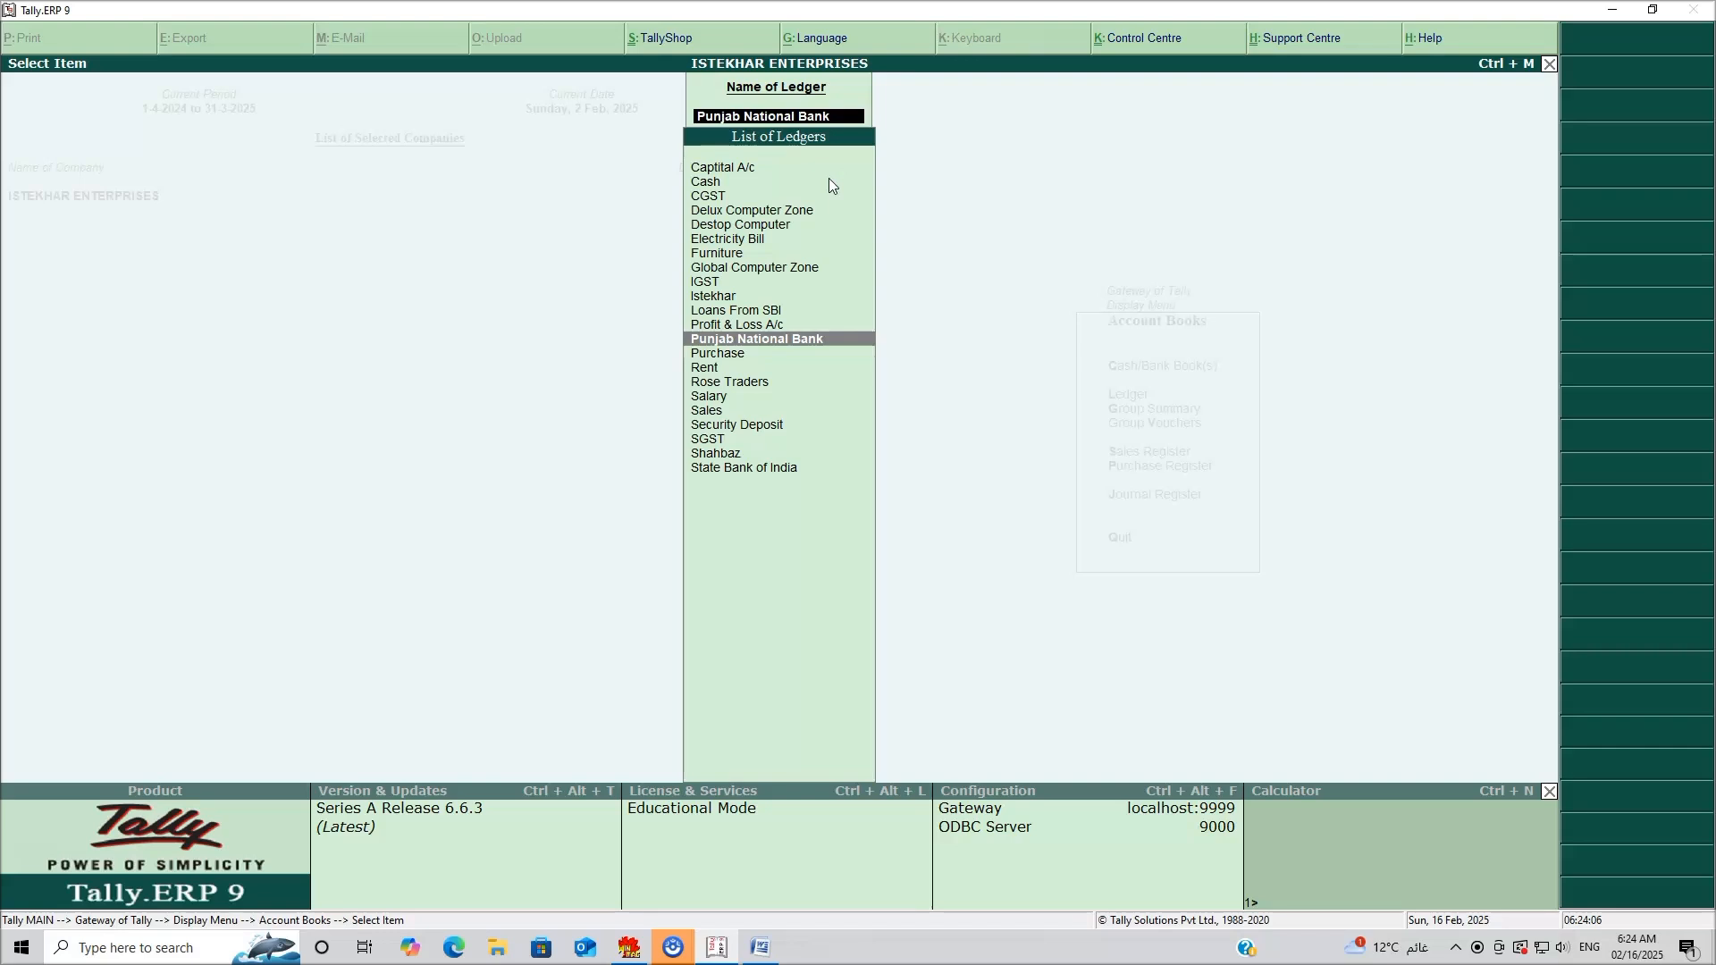
click(726, 469)
click(727, 469)
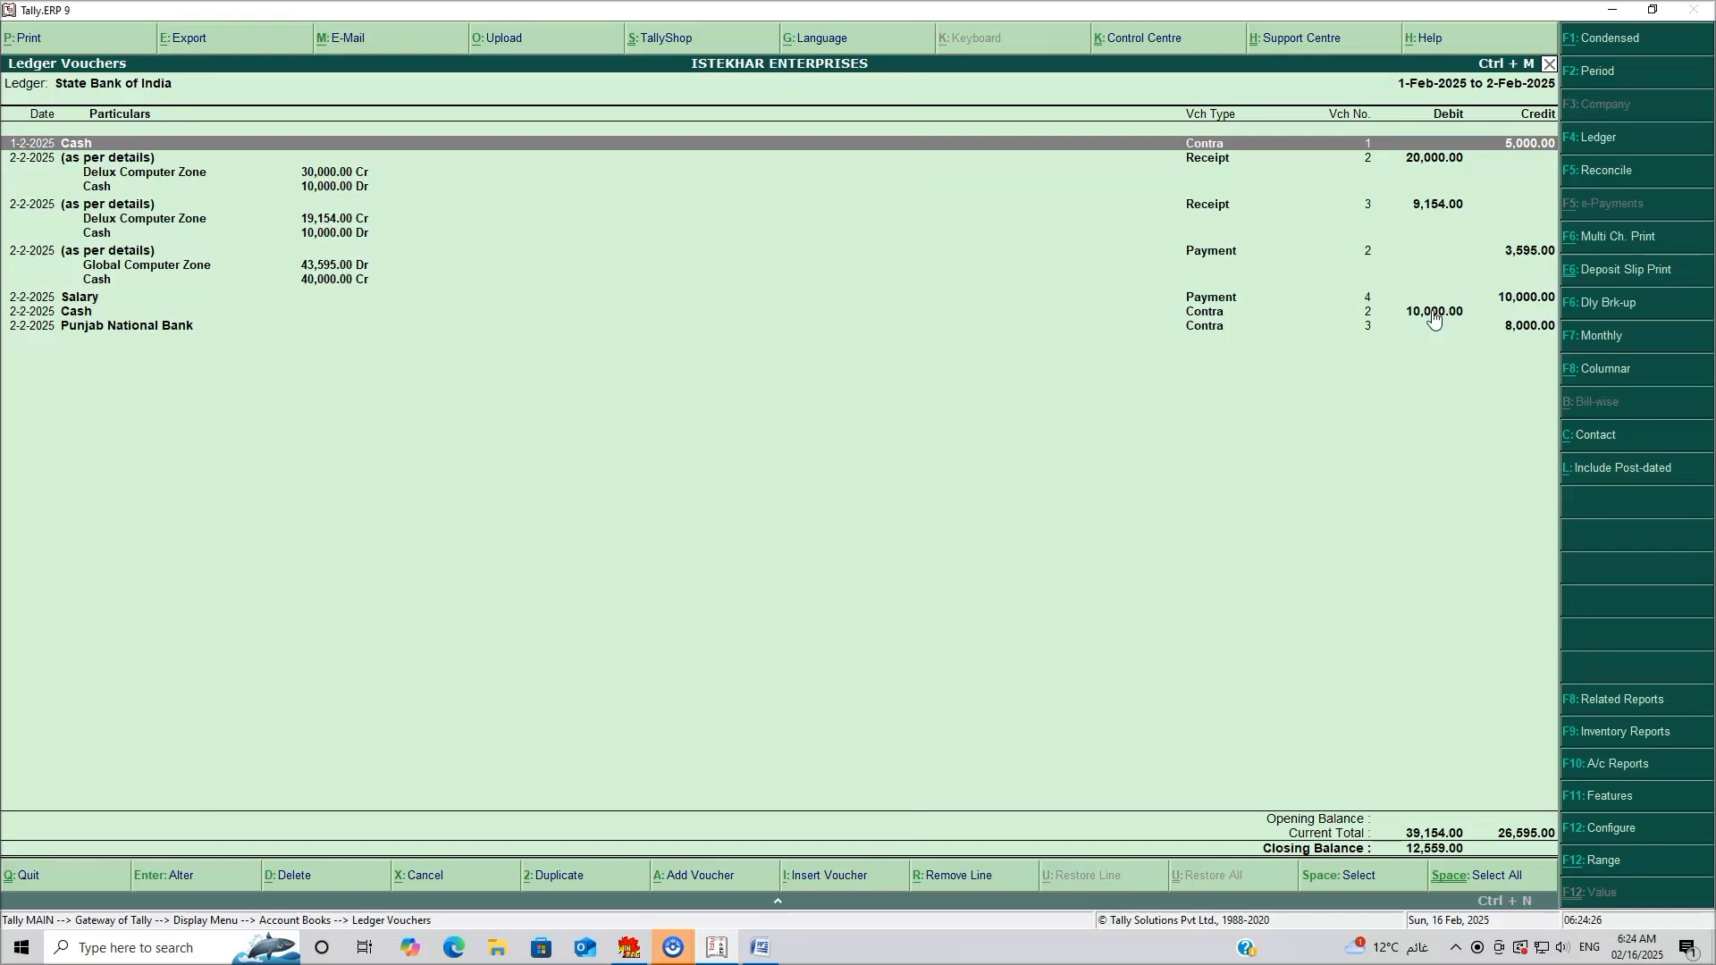
key(Escape)
key(Escape)
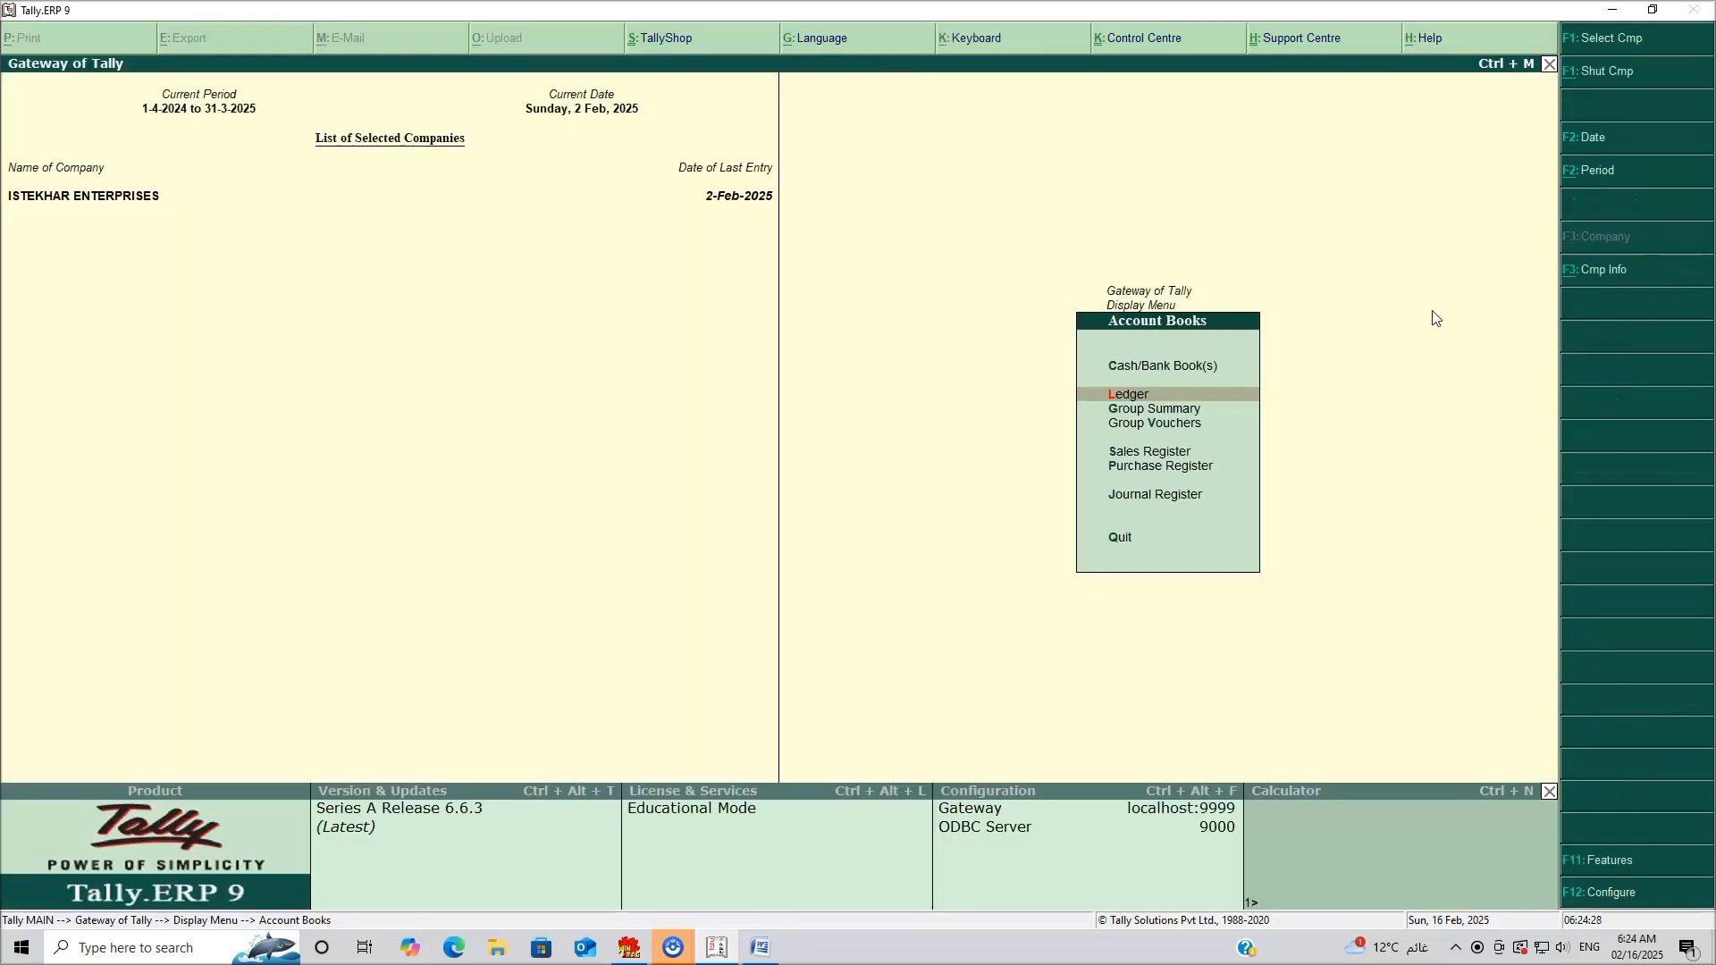
key(Escape)
key(Escape)
key(Escape)
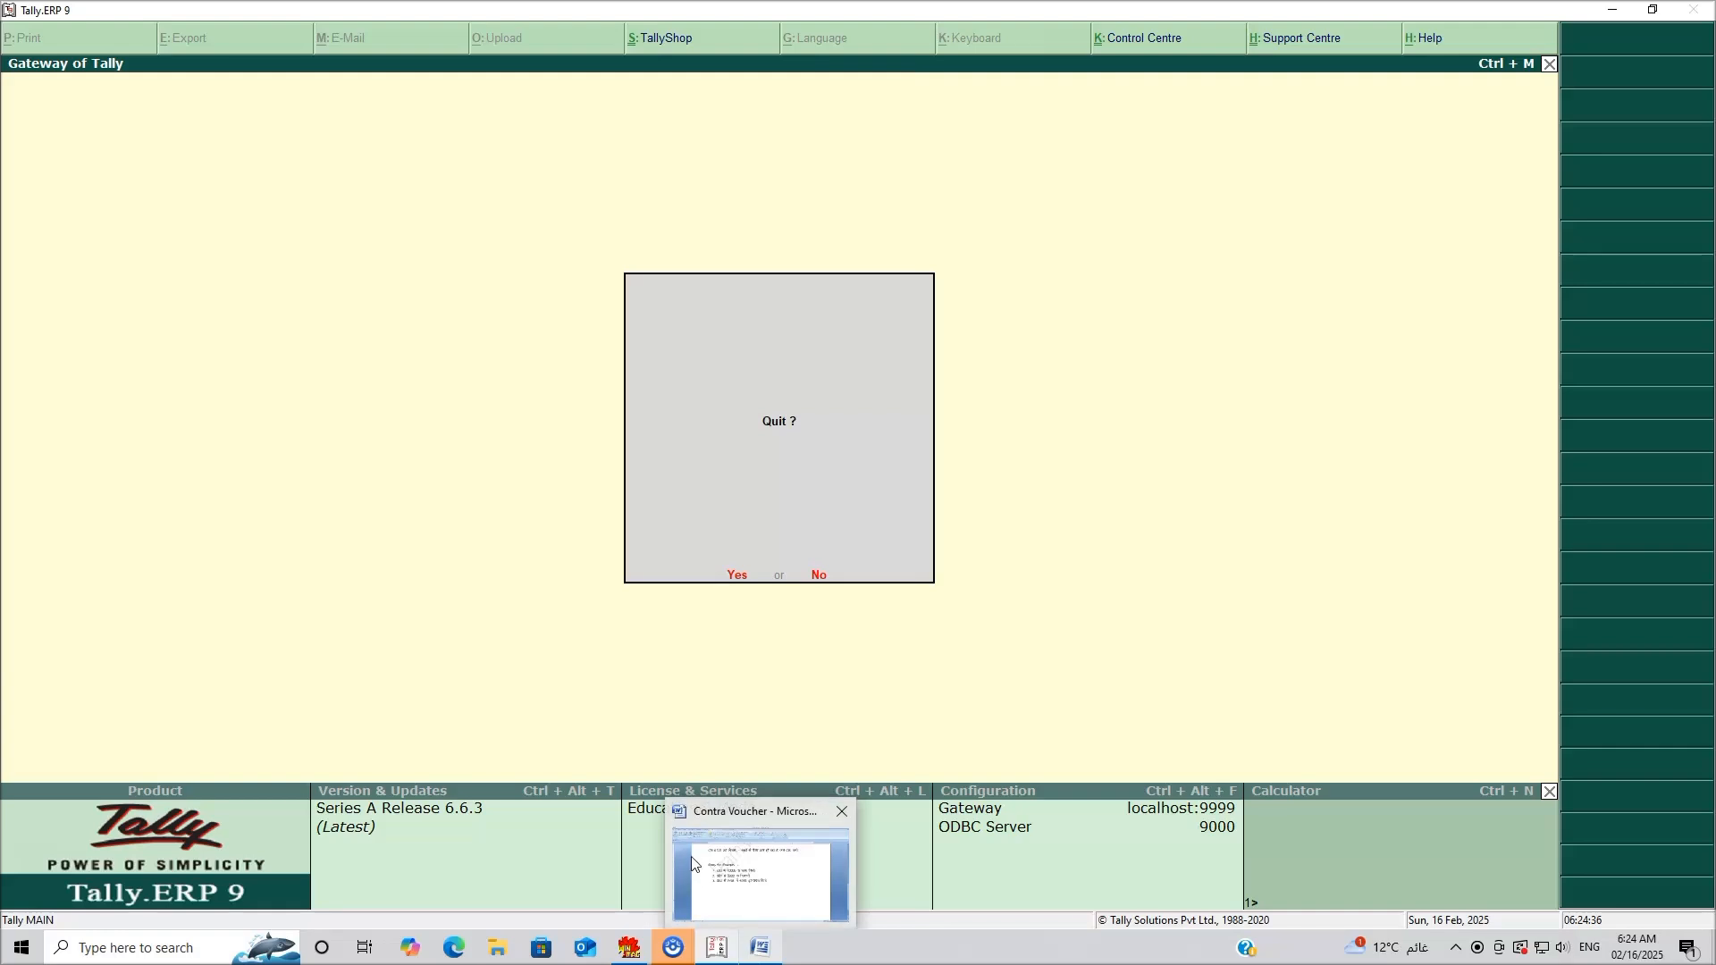
Cancel quitting Tally and scroll Word's Contra Voucher notes down to the three example entries.
click(819, 565)
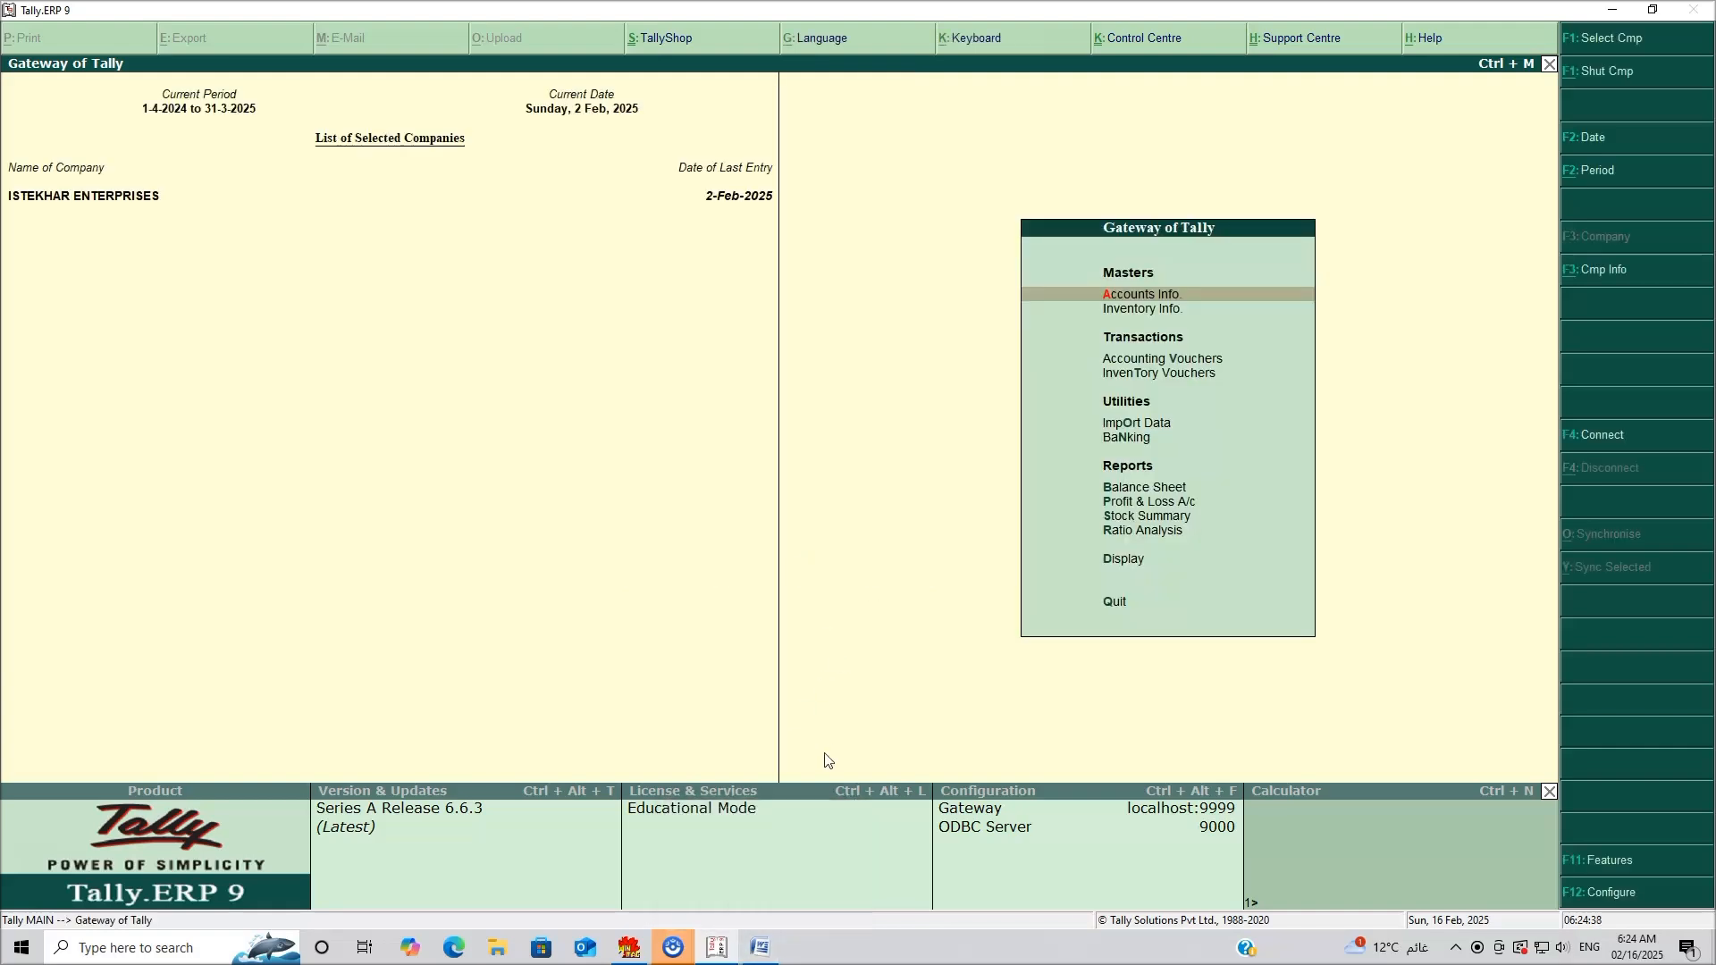
click(760, 949)
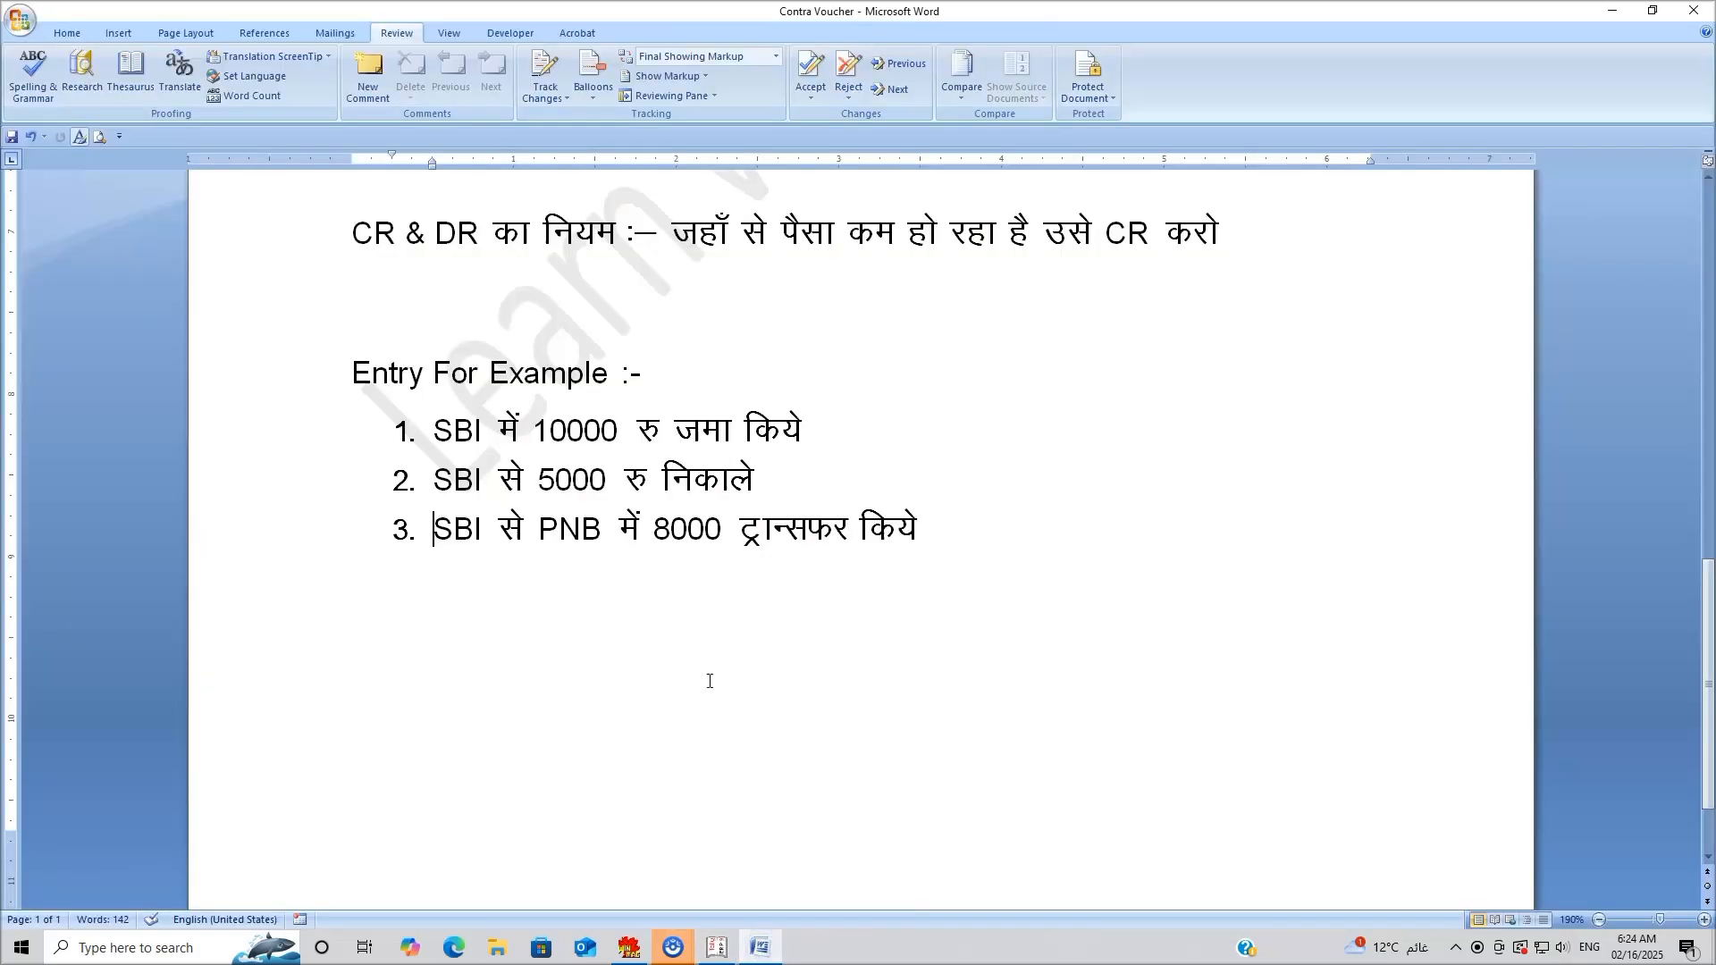
scroll(710, 681, up, 10)
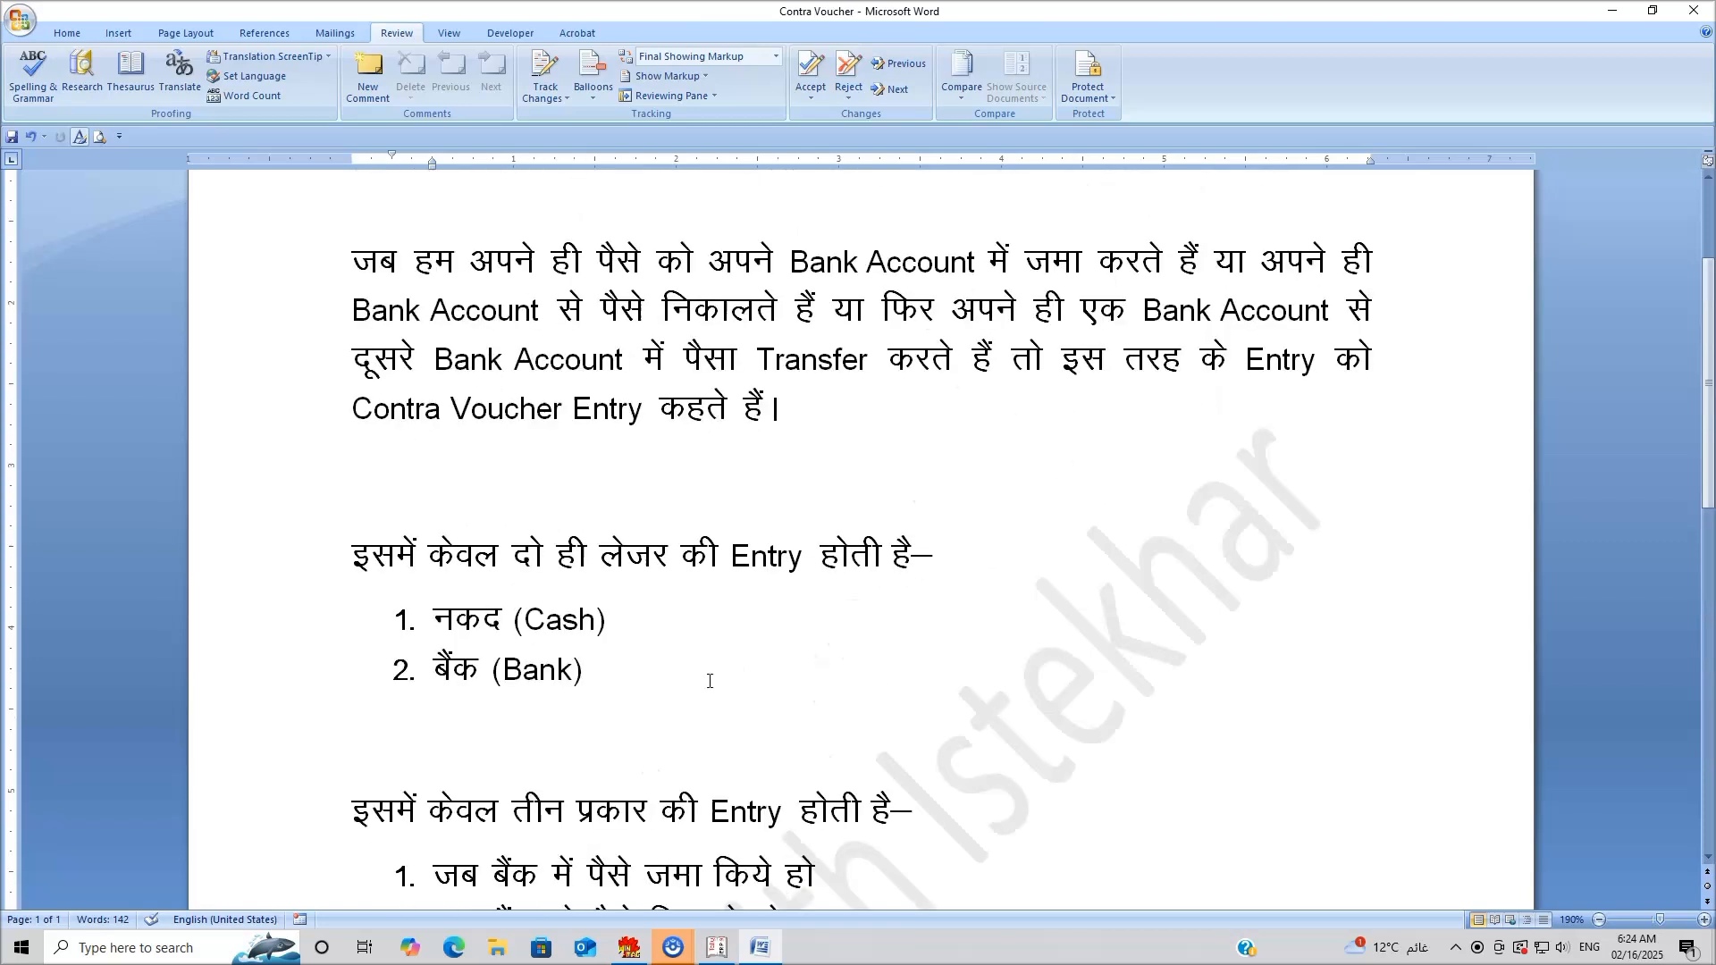
scroll(709, 681, up, 3)
scroll(709, 680, down, 2)
scroll(709, 681, up, 2)
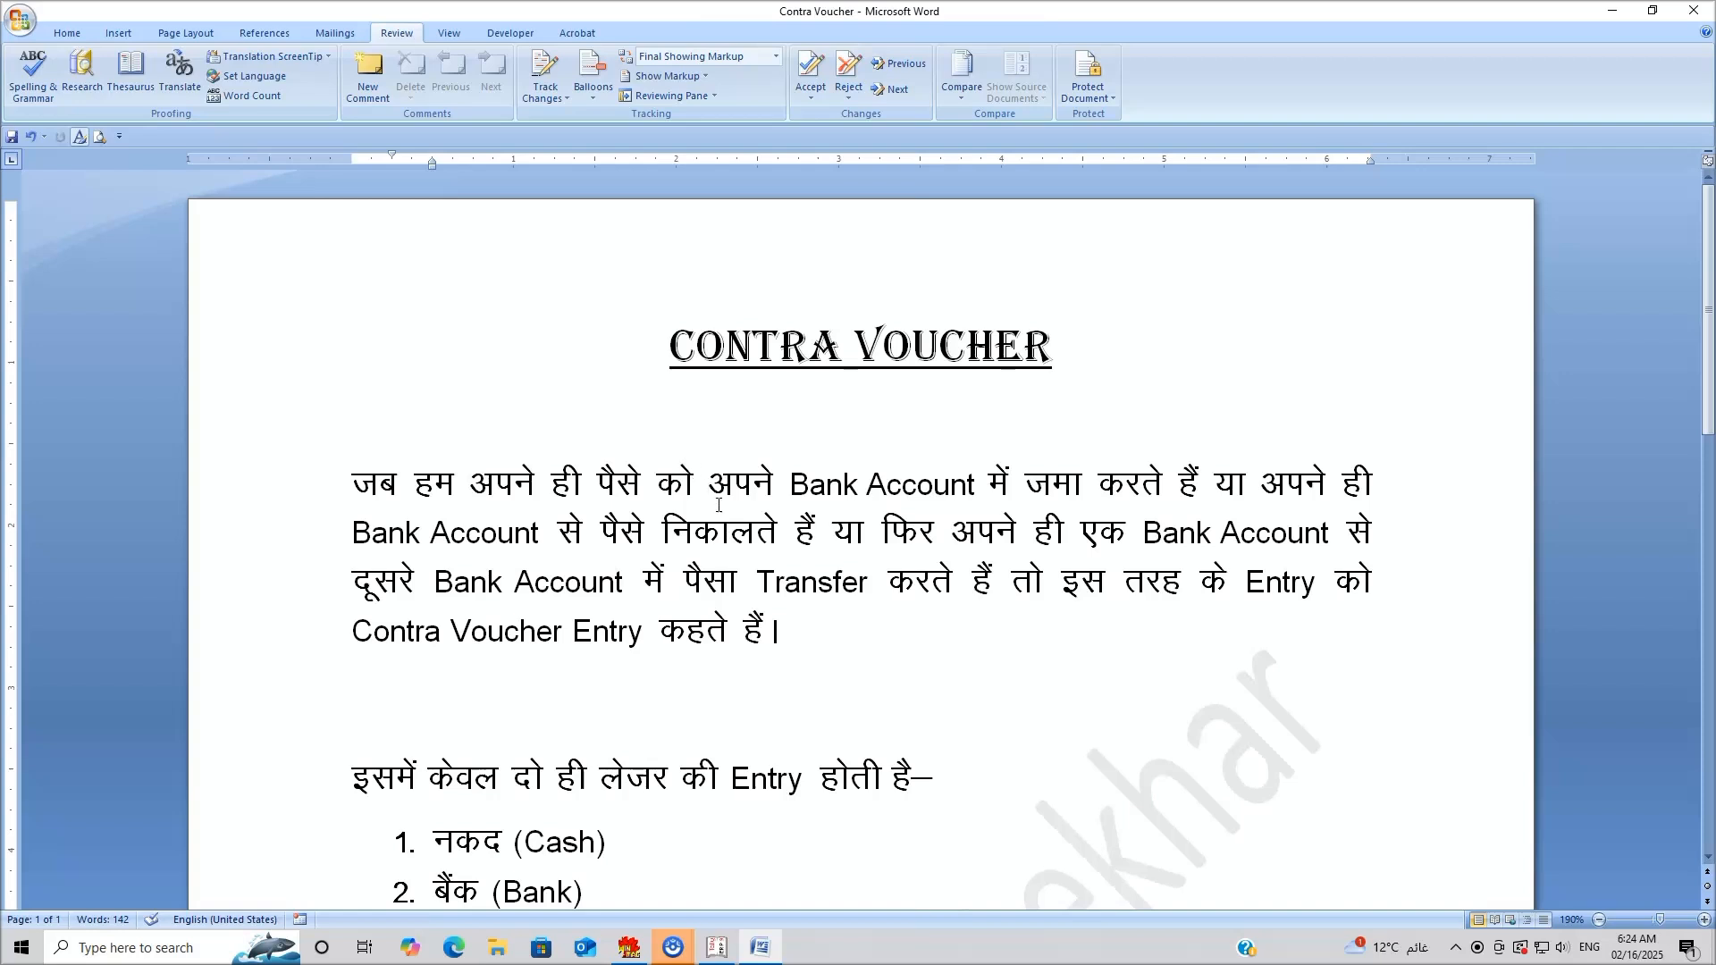
scroll(759, 554, down, 5)
scroll(759, 554, down, 9)
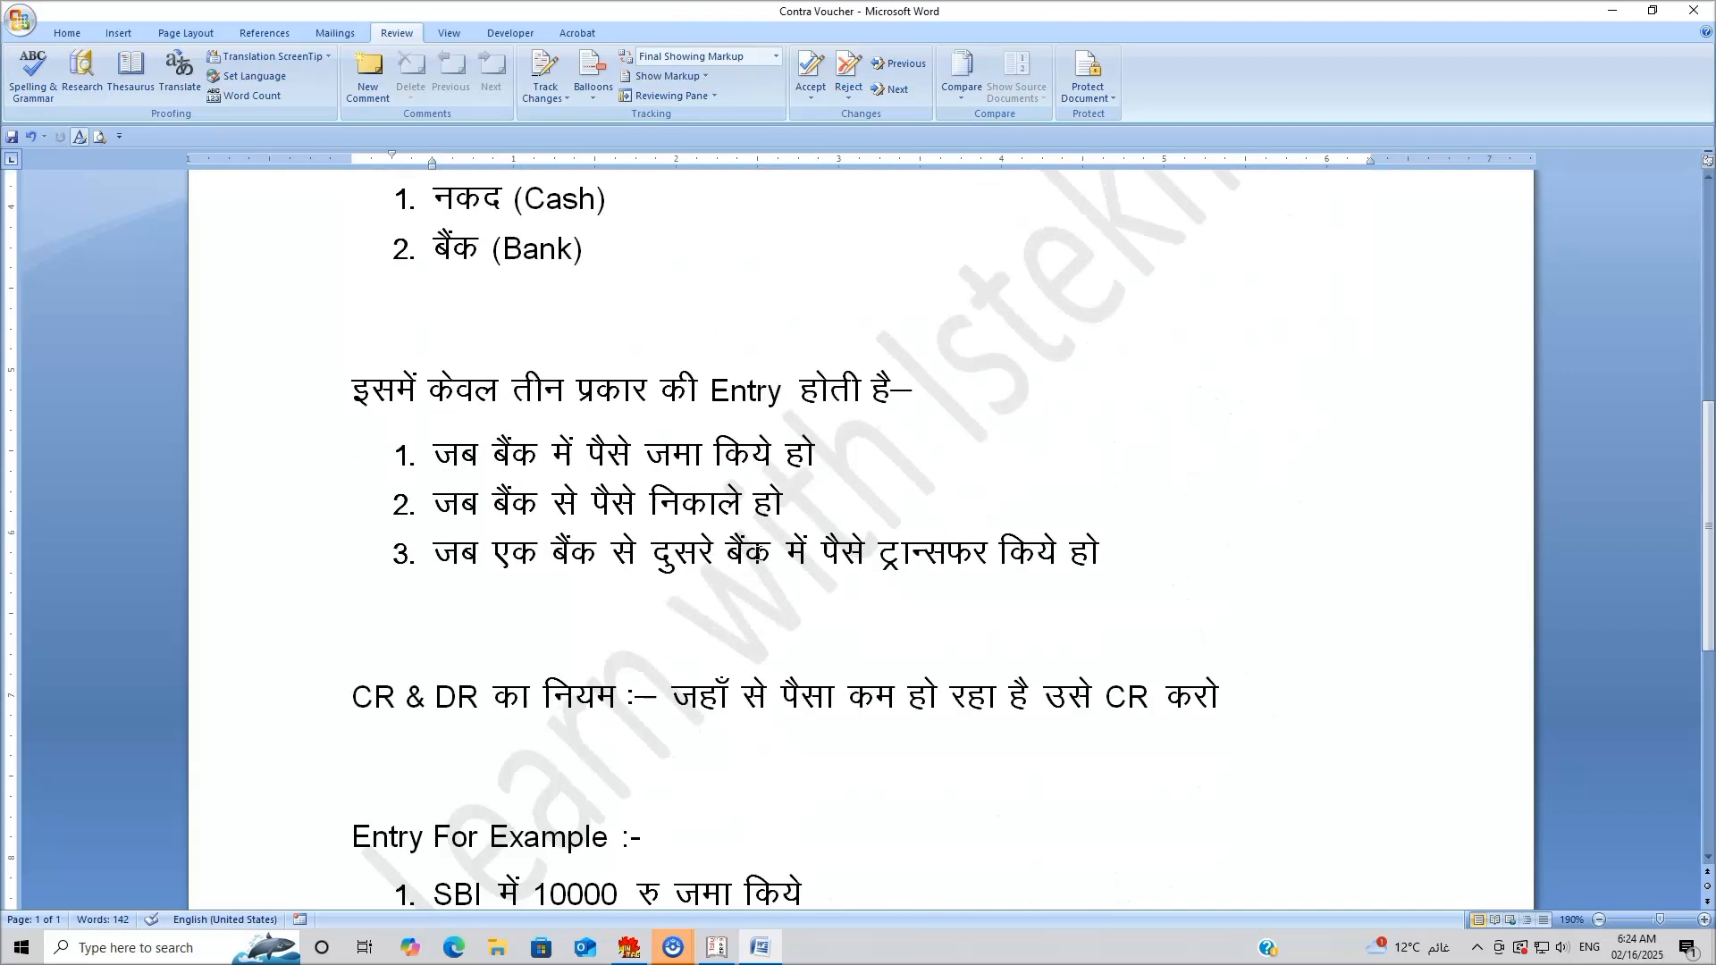